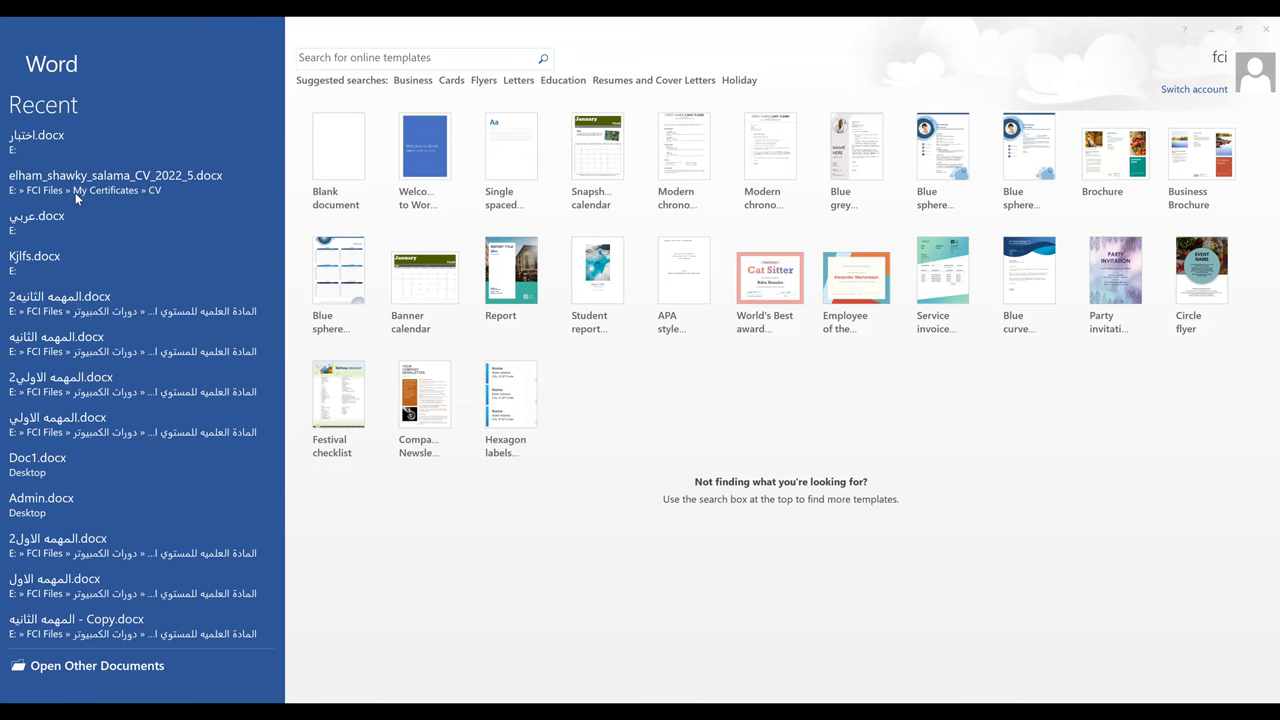
# - Preview the Party invitation template from the Word start screen's template gallery
pyautogui.click(336, 161)
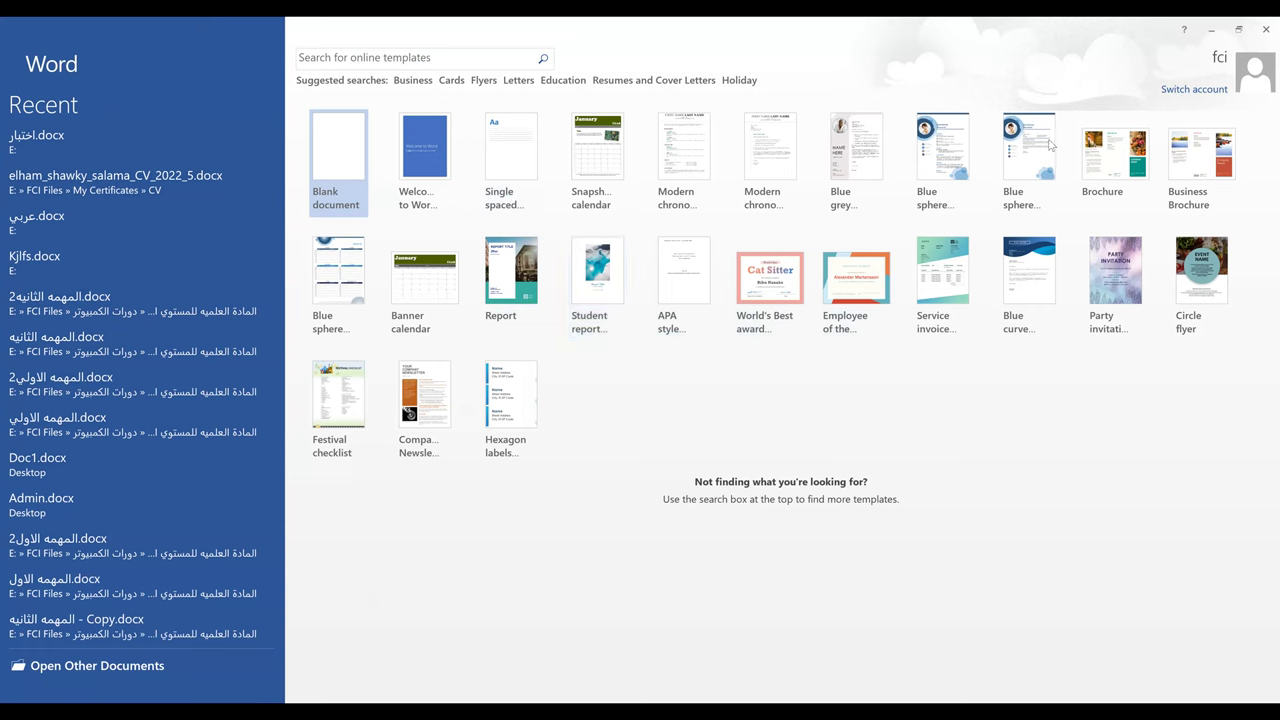
pyautogui.click(1121, 283)
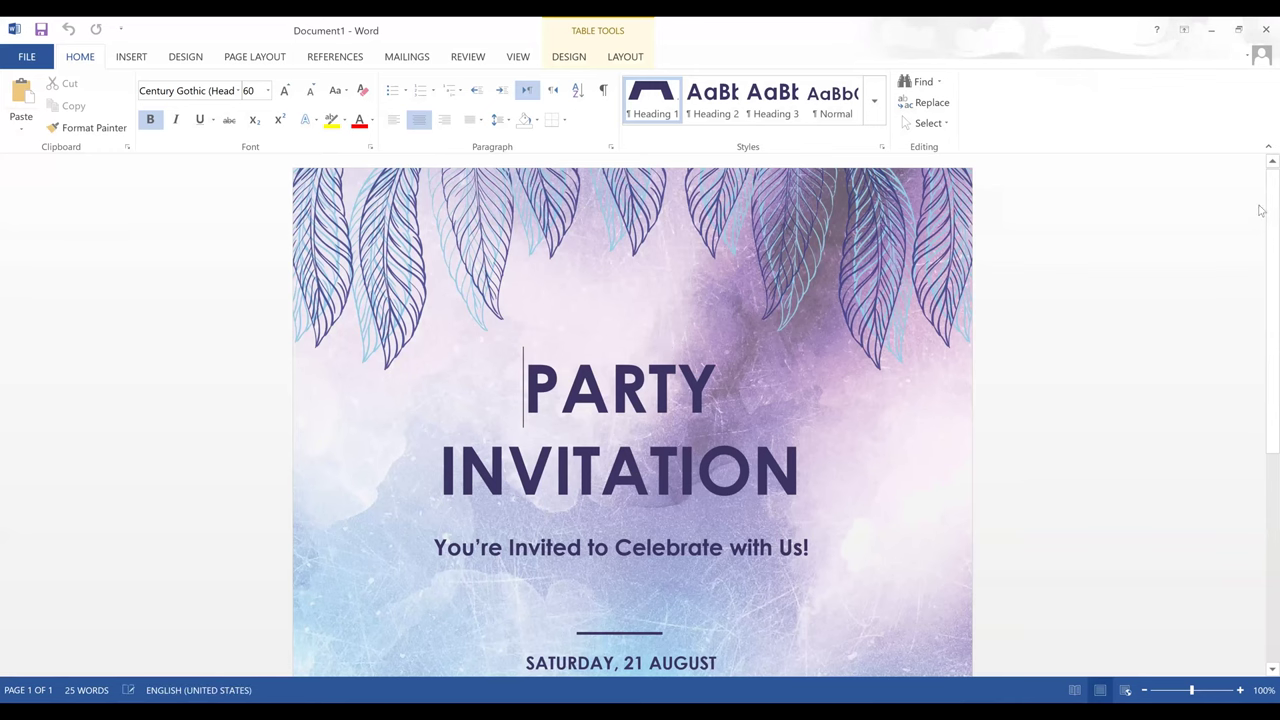
# - Zoom out to see the whole invitation page, then bring up the document's Info page
pyautogui.scroll(-3, 1260, 355)
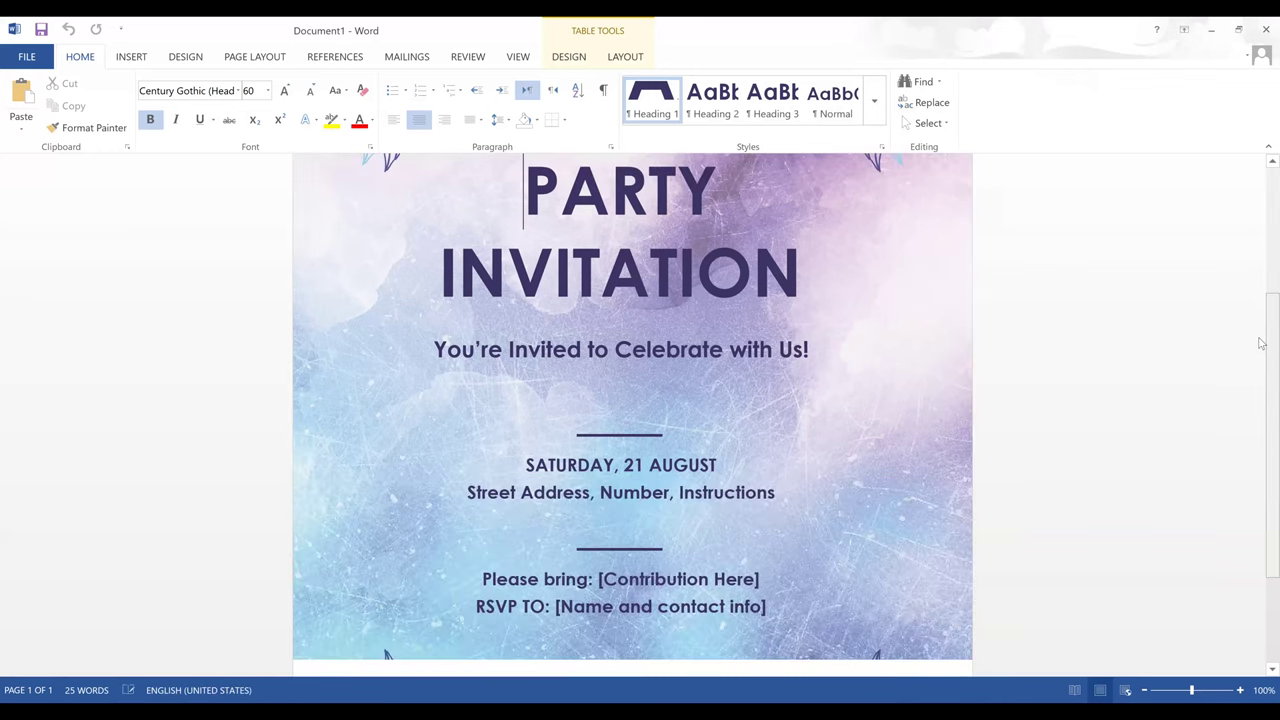
pyautogui.click(1144, 690)
pyautogui.click(1144, 690)
pyautogui.click(1144, 690)
pyautogui.click(1144, 690)
pyautogui.click(1144, 690)
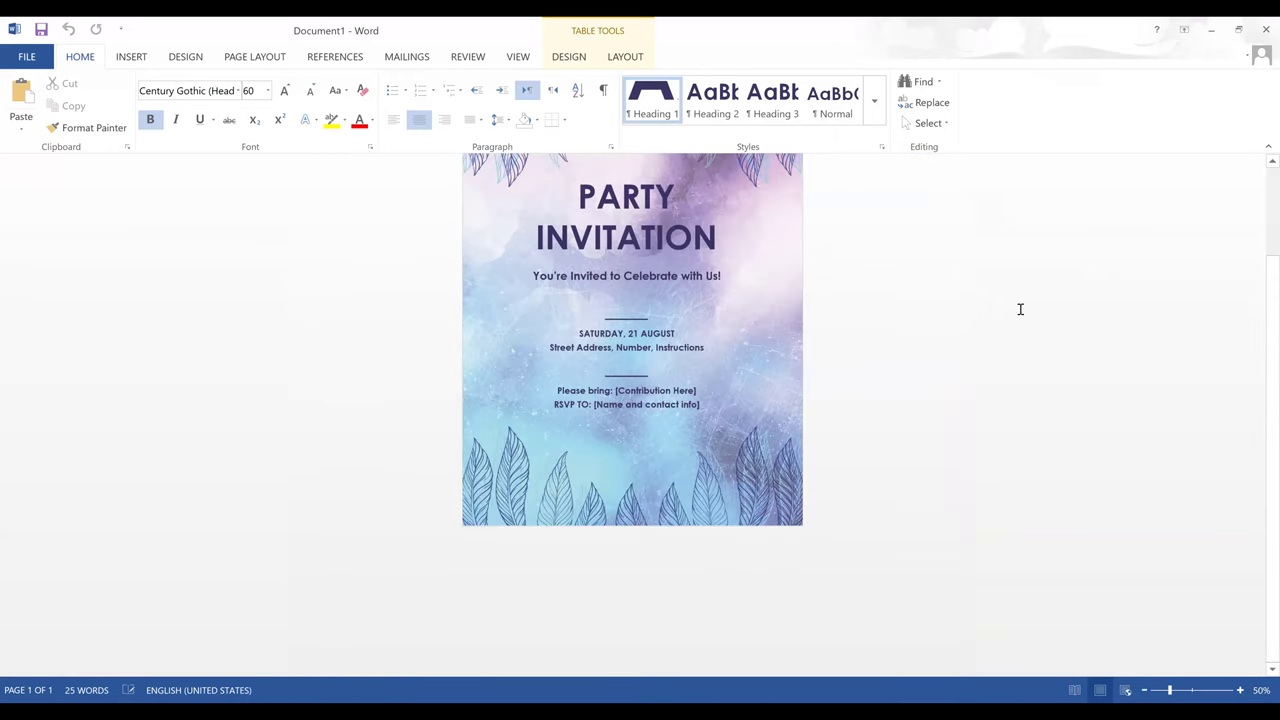
pyautogui.scroll(2, 1251, 423)
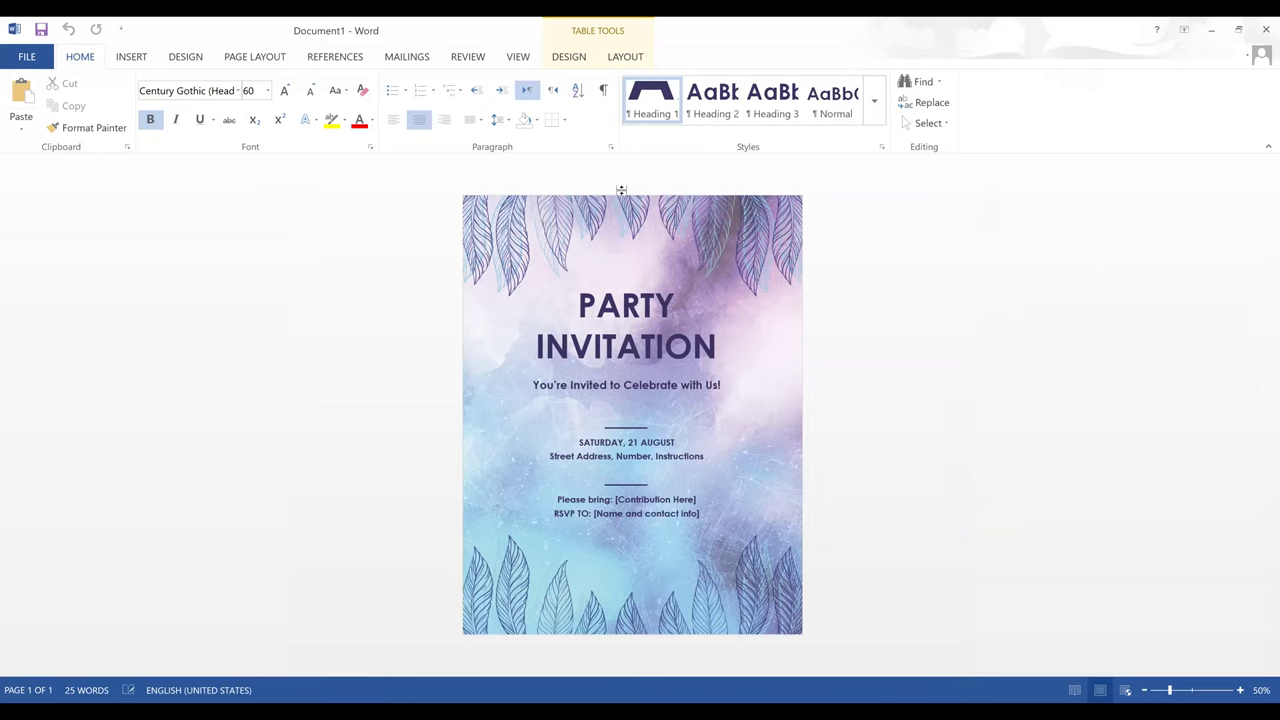
pyautogui.click(26, 57)
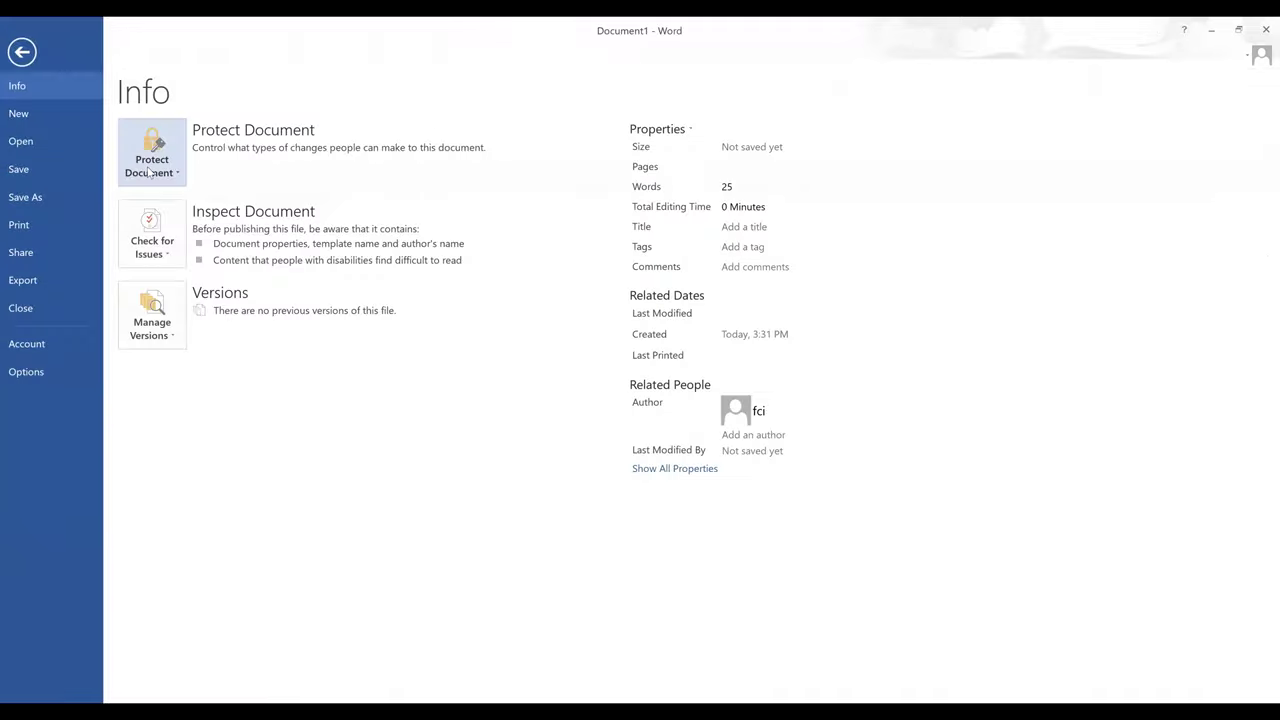
# - Look over the recent documents available to open, then return to the invitation
pyautogui.click(17, 143)
pyautogui.click(20, 58)
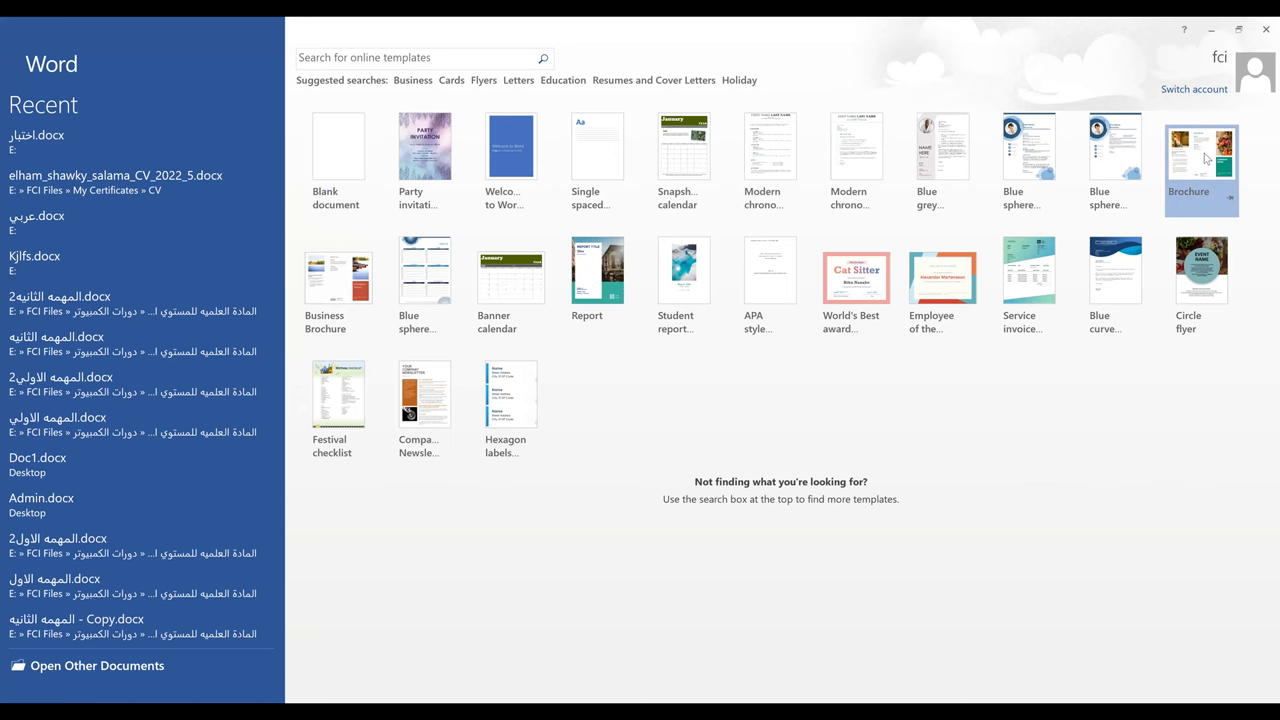
# - Create a new document from the Brochure template
pyautogui.doubleClick(1207, 158)
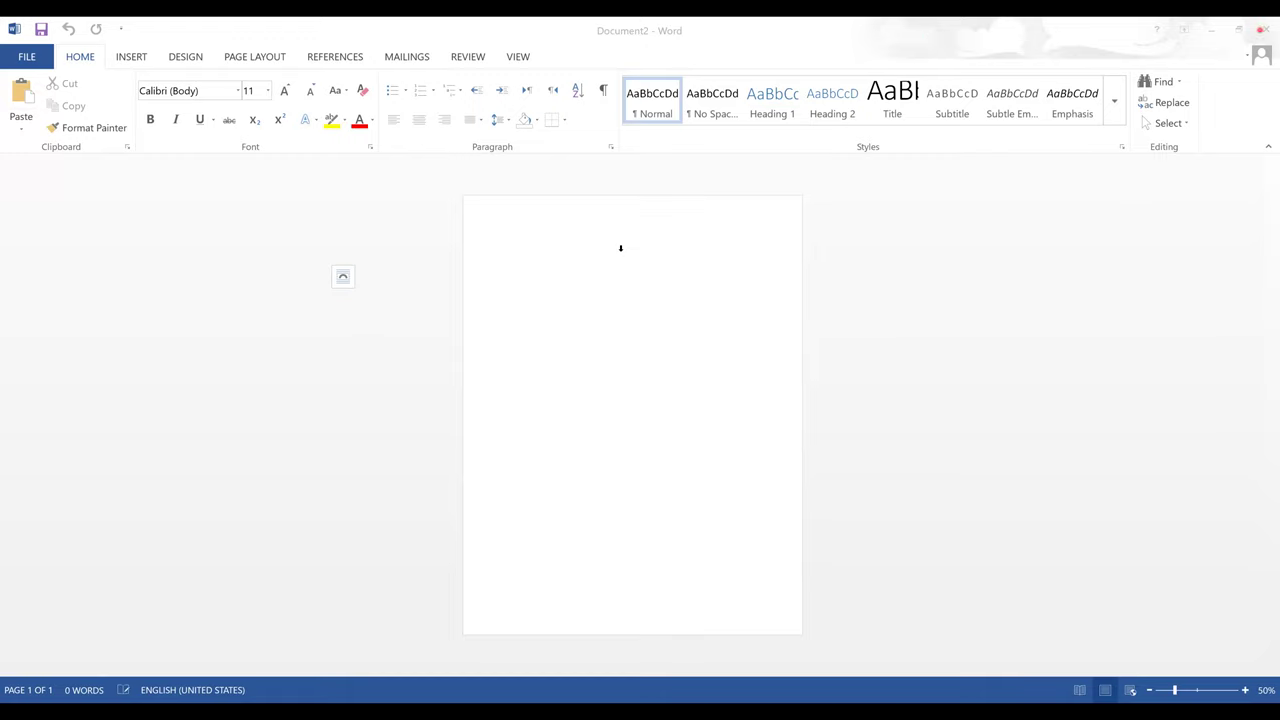
# - Close the brochure document without saving its changes
pyautogui.click(1268, 30)
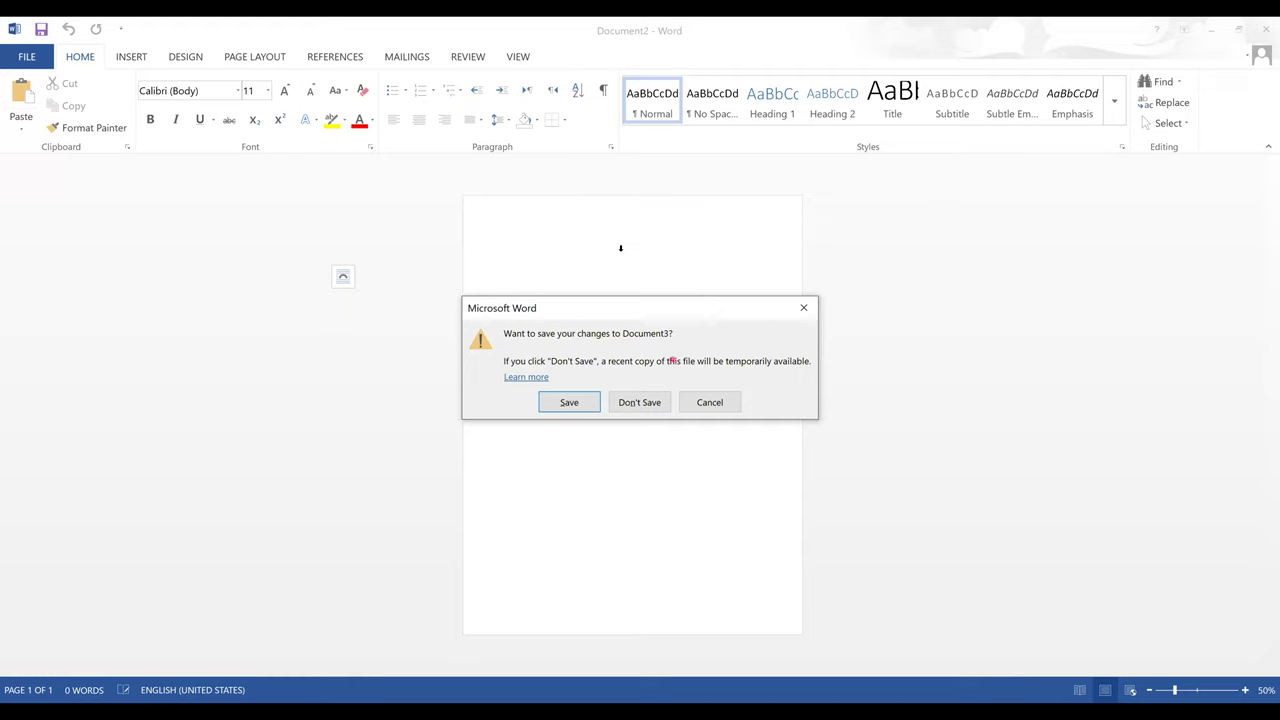
pyautogui.click(650, 400)
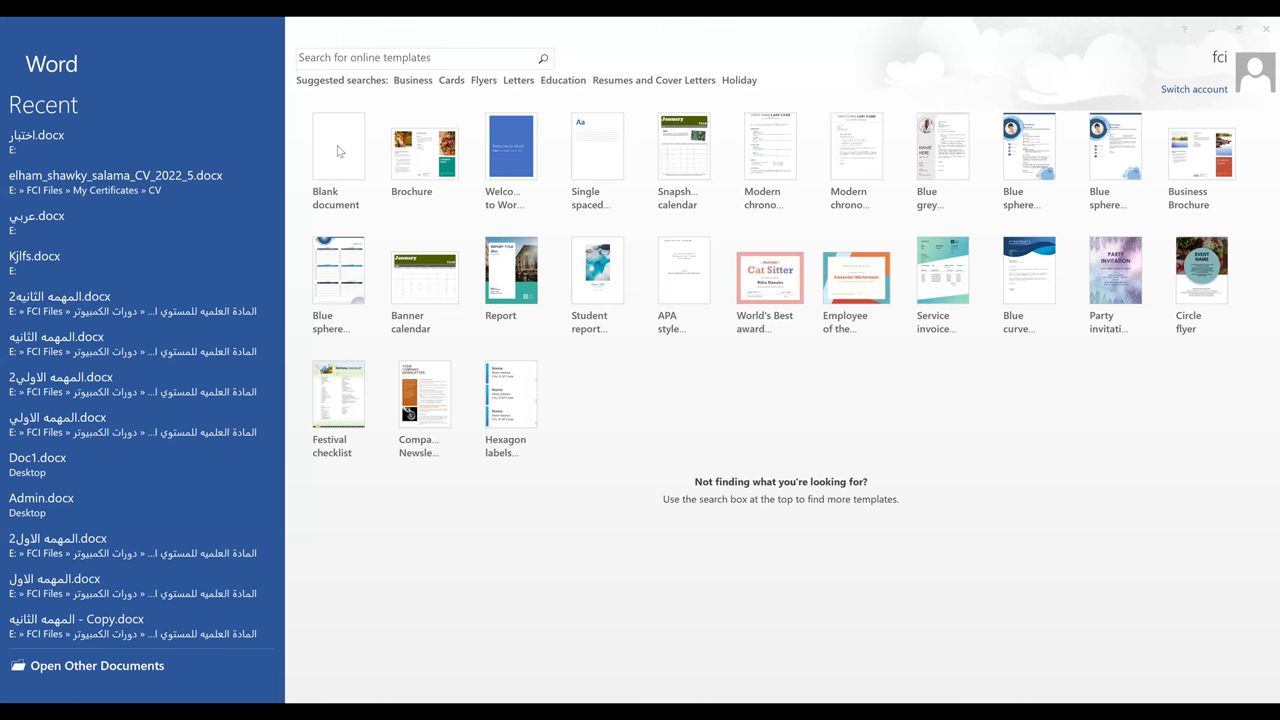
# - Start a new blank document and set the page zoom to 80%
pyautogui.click(337, 165)
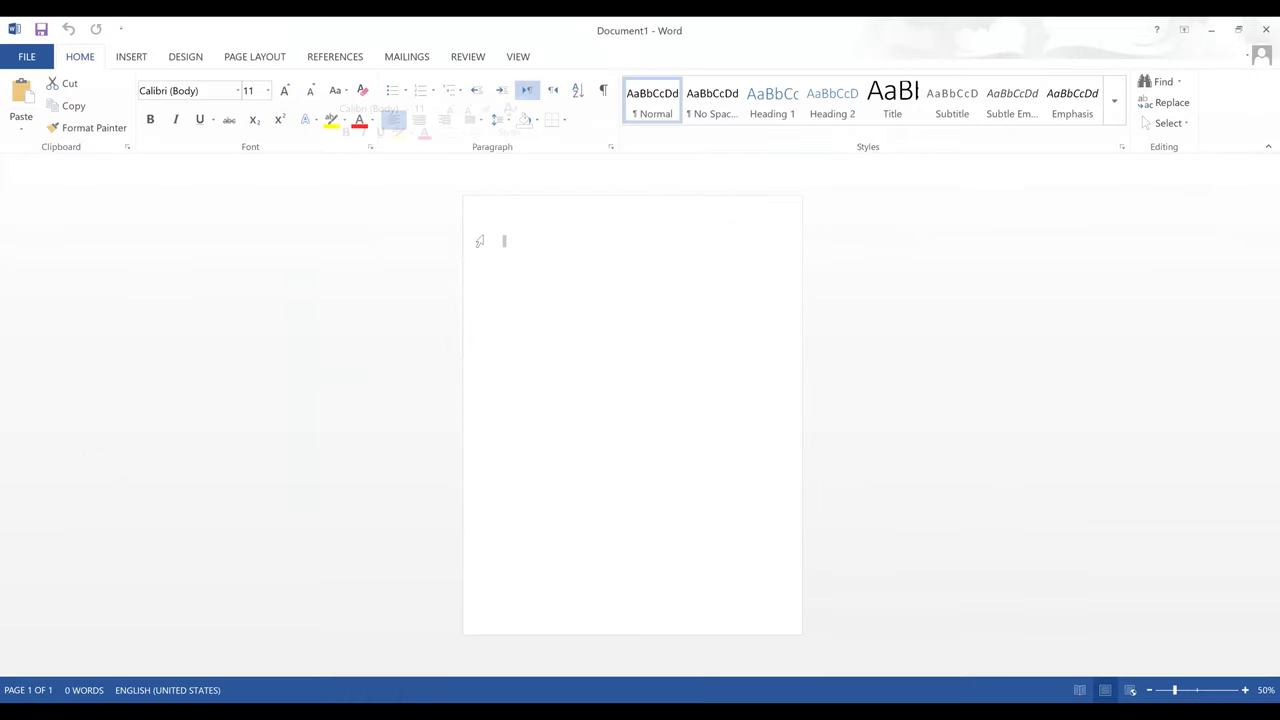
pyautogui.click(1246, 691)
pyautogui.click(1246, 691)
pyautogui.click(1246, 691)
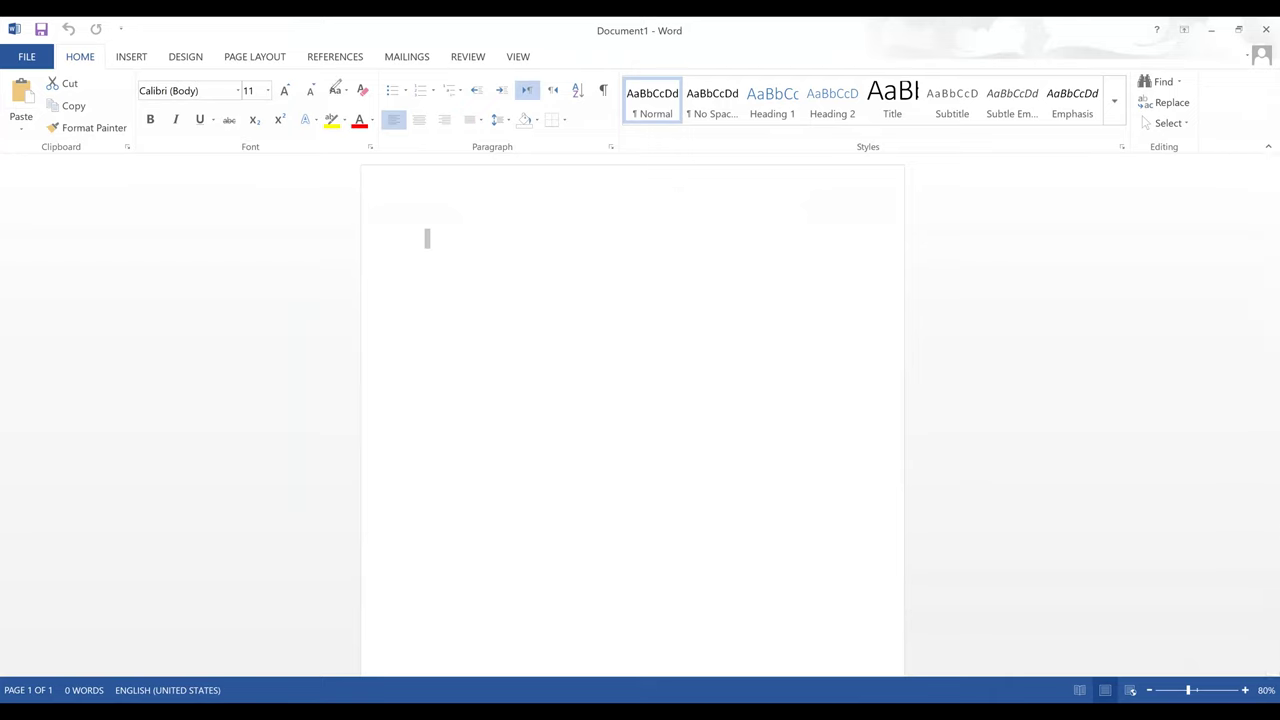
pyautogui.moveTo(1262, 22)
pyautogui.mouseDown()
pyautogui.moveTo(1246, 36)
pyautogui.moveTo(1236, 22)
pyautogui.moveTo(1207, 46)
pyautogui.mouseUp()
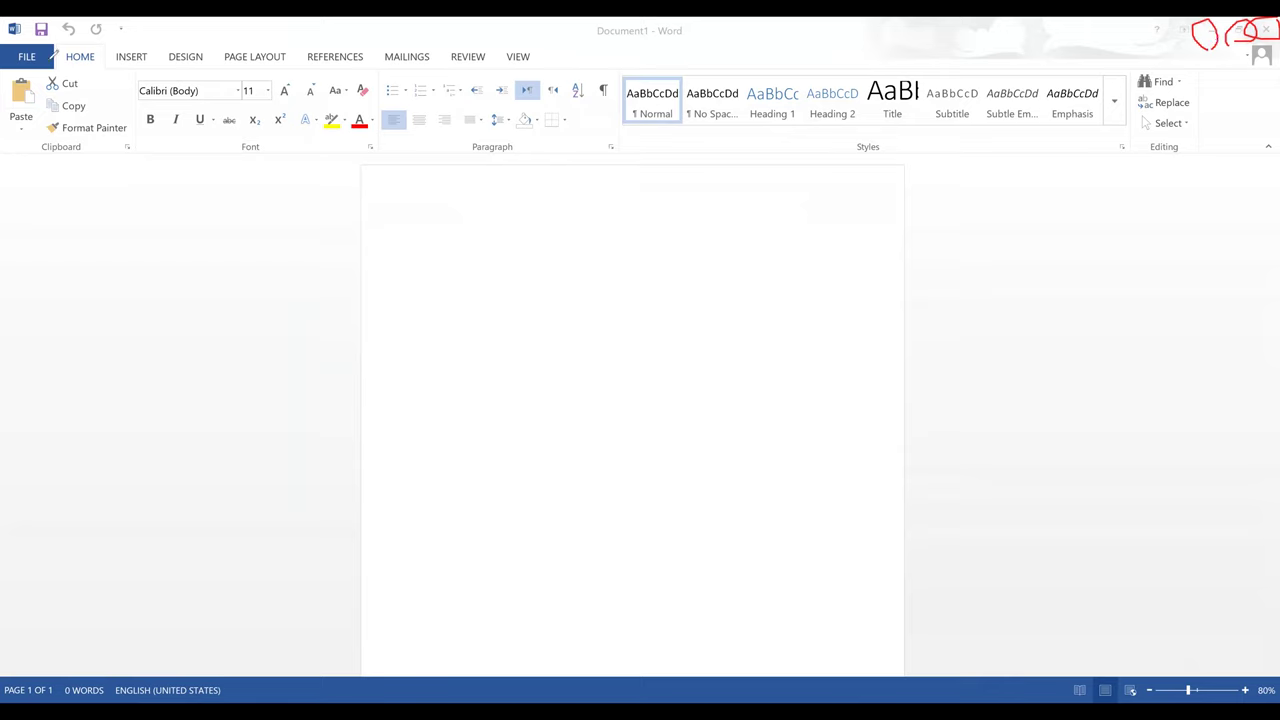
pyautogui.moveTo(40, 50)
pyautogui.mouseDown()
pyautogui.moveTo(18, 58)
pyautogui.moveTo(44, 294)
pyautogui.moveTo(45, 268)
pyautogui.mouseUp()
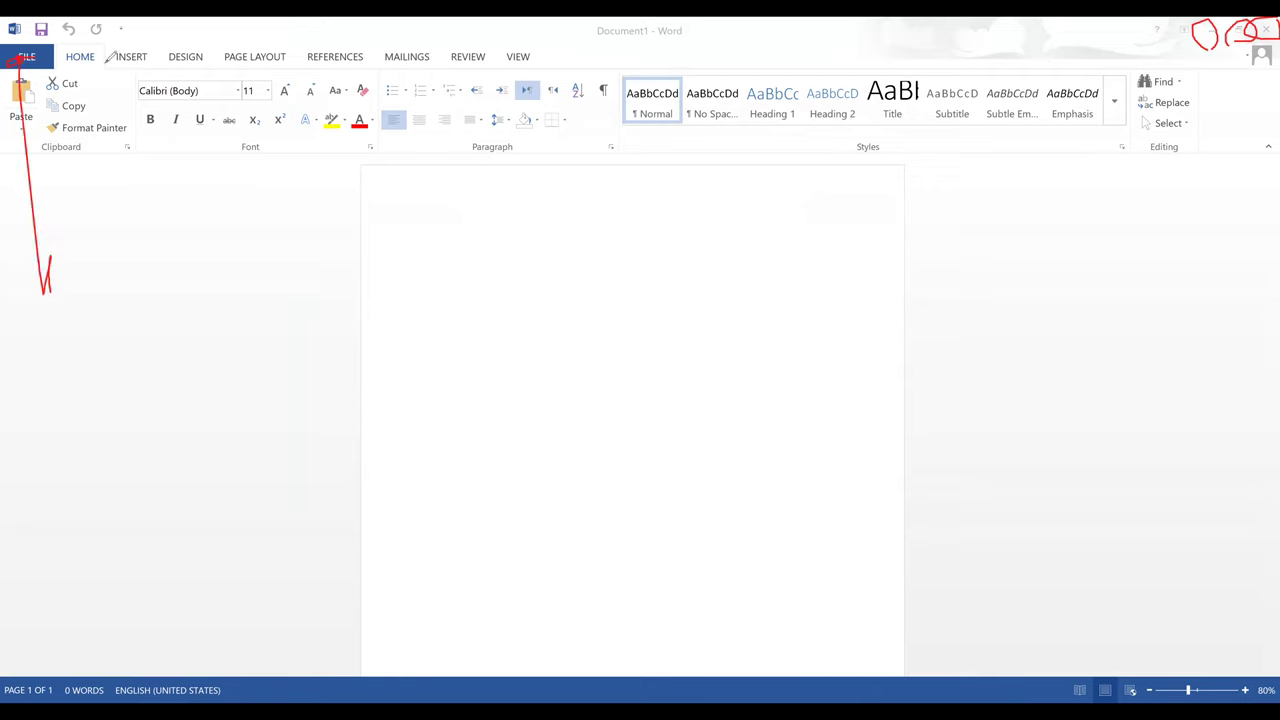
pyautogui.moveTo(100, 36)
pyautogui.mouseDown()
pyautogui.moveTo(66, 42)
pyautogui.moveTo(88, 66)
pyautogui.moveTo(125, 66)
pyautogui.moveTo(163, 44)
pyautogui.moveTo(120, 45)
pyautogui.moveTo(182, 64)
pyautogui.moveTo(205, 42)
pyautogui.moveTo(291, 60)
pyautogui.moveTo(258, 66)
pyautogui.moveTo(290, 60)
pyautogui.mouseUp()
pyautogui.hotkey('ctrl', 'z')
pyautogui.hotkey('ctrl', 'z')
pyautogui.moveTo(226, 42)
pyautogui.mouseDown()
pyautogui.moveTo(290, 48)
pyautogui.moveTo(245, 76)
pyautogui.moveTo(297, 58)
pyautogui.mouseUp()
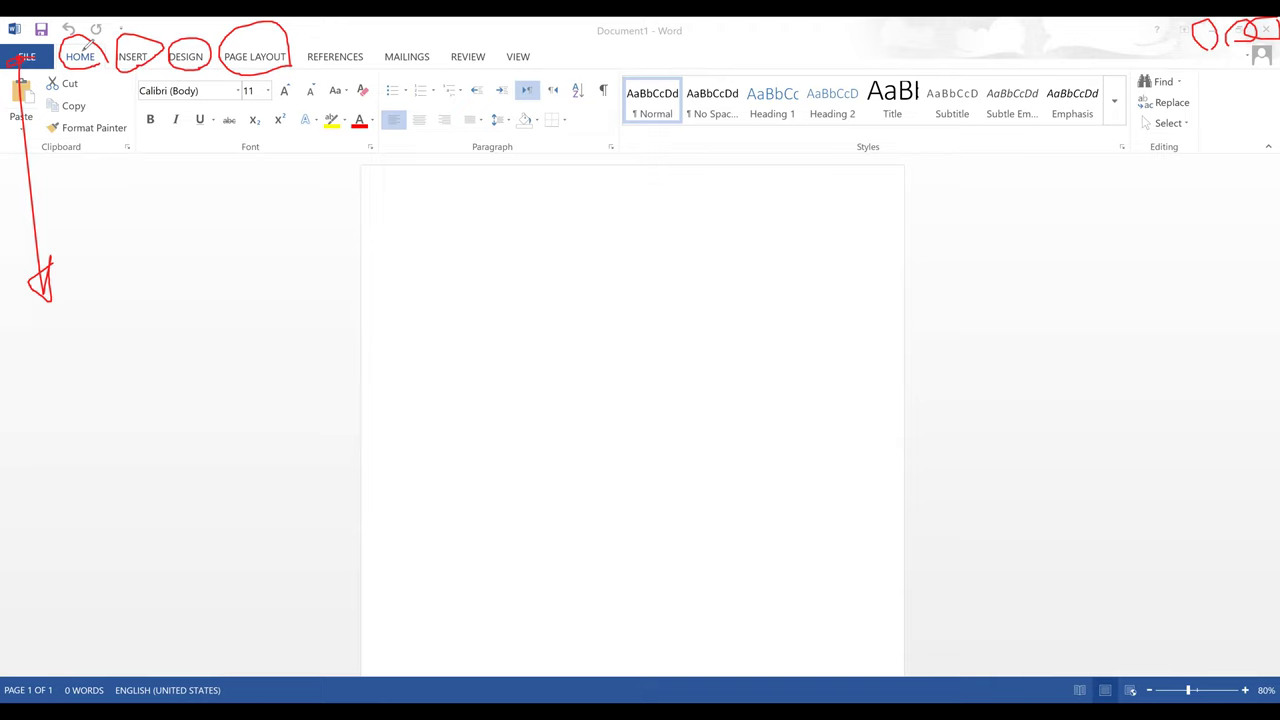
pyautogui.moveTo(119, 46); pyautogui.dragTo(168, 25)
pyautogui.moveTo(440, 262)
pyautogui.mouseDown()
pyautogui.moveTo(495, 259)
pyautogui.moveTo(418, 403)
pyautogui.mouseUp()
pyautogui.moveTo(406, 290); pyautogui.dragTo(414, 403)
pyautogui.moveTo(452, 267)
pyautogui.mouseDown()
pyautogui.moveTo(405, 290)
pyautogui.moveTo(476, 309)
pyautogui.mouseUp()
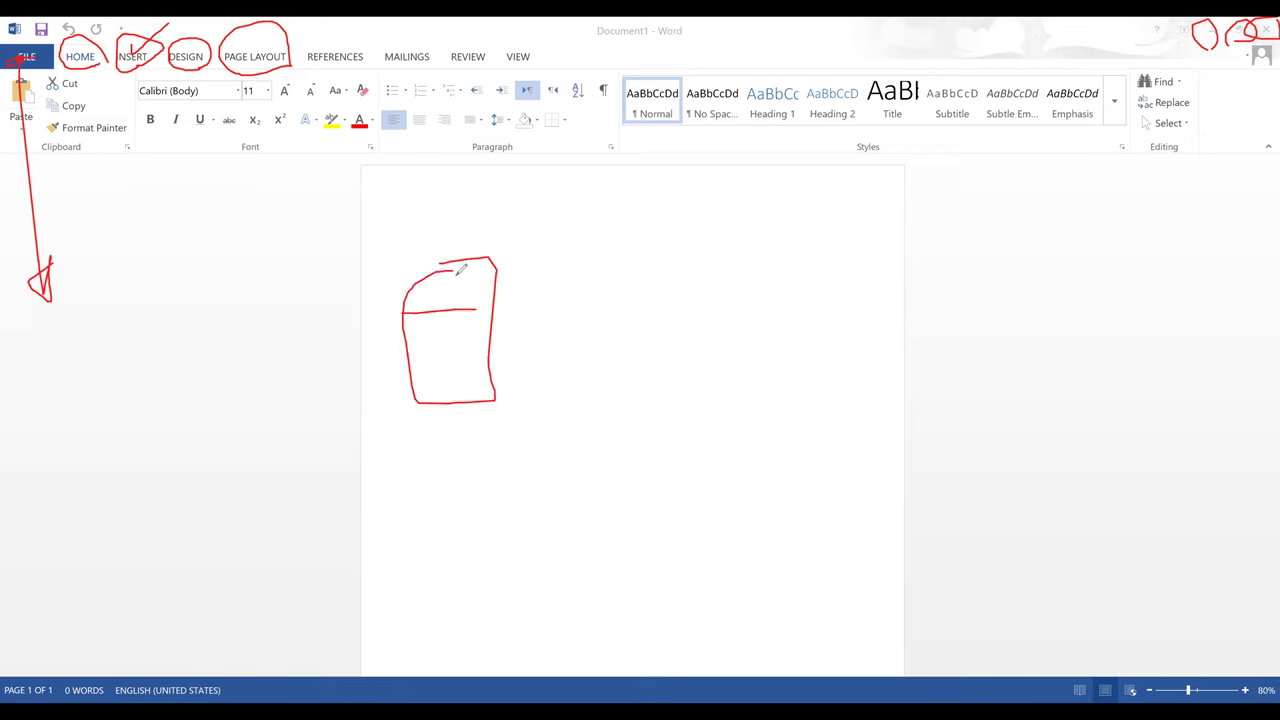
pyautogui.moveTo(452, 265); pyautogui.dragTo(446, 397)
pyautogui.moveTo(406, 360); pyautogui.dragTo(490, 356)
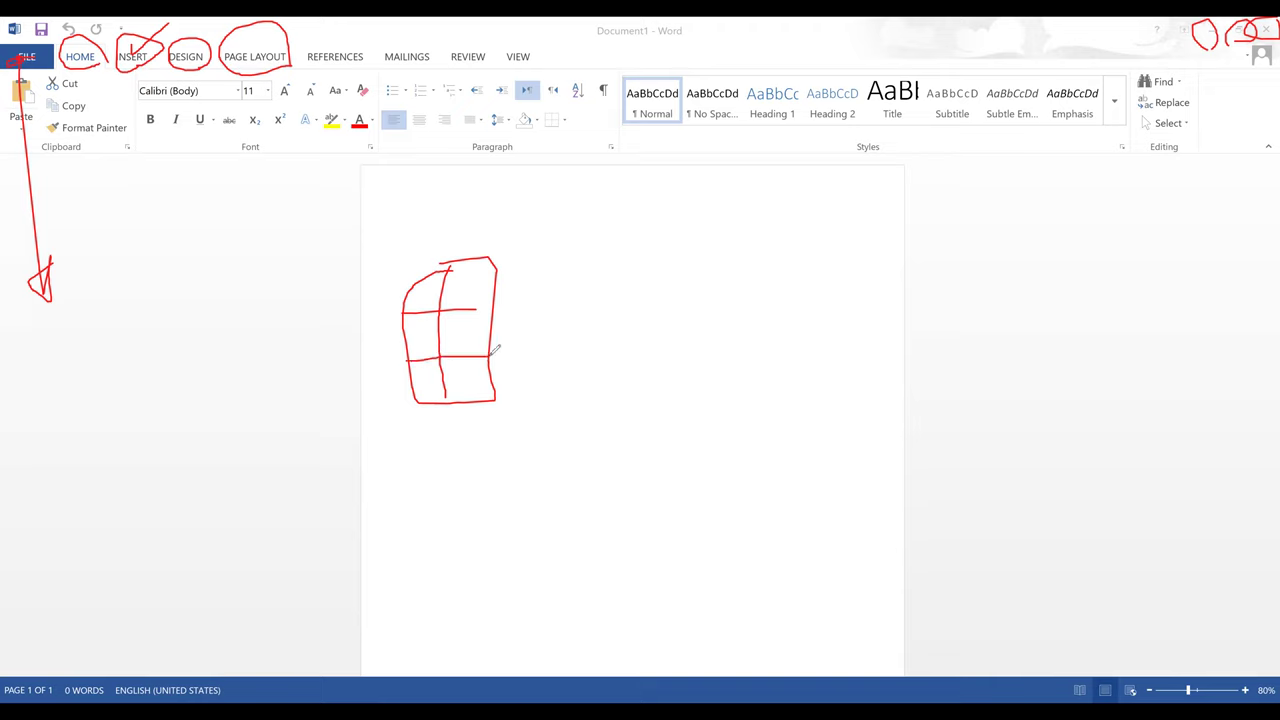
pyautogui.moveTo(726, 234)
pyautogui.mouseDown()
pyautogui.moveTo(618, 300)
pyautogui.moveTo(722, 236)
pyautogui.mouseUp()
pyautogui.click(675, 258)
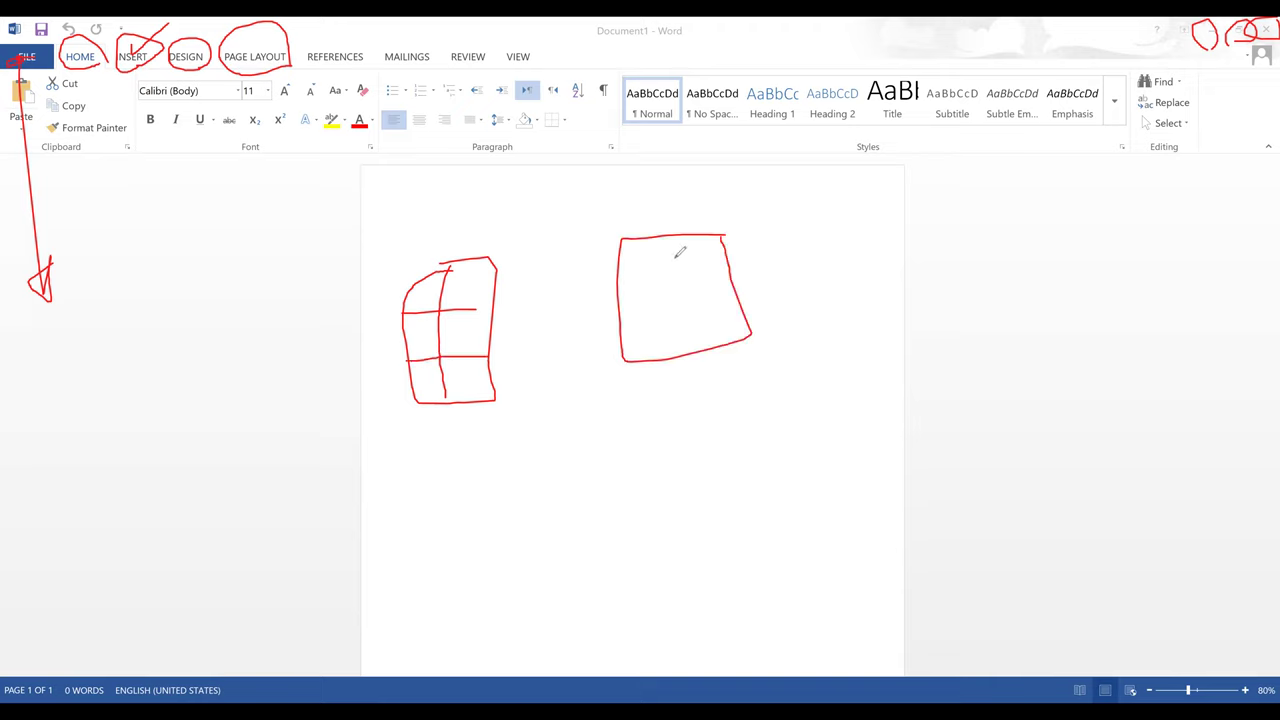
pyautogui.moveTo(641, 335)
pyautogui.mouseDown()
pyautogui.moveTo(654, 271)
pyautogui.moveTo(680, 262)
pyautogui.moveTo(661, 311)
pyautogui.moveTo(681, 296)
pyautogui.mouseUp()
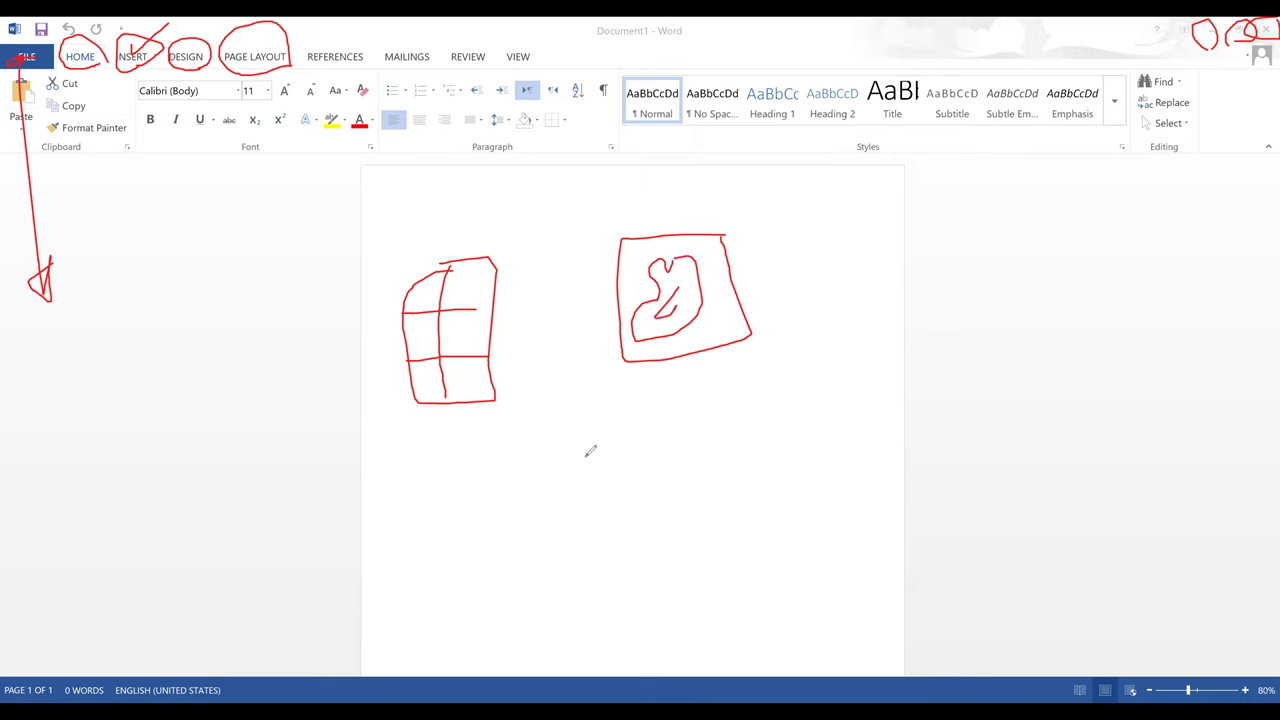
pyautogui.moveTo(636, 455)
pyautogui.mouseDown()
pyautogui.moveTo(655, 535)
pyautogui.moveTo(620, 440)
pyautogui.moveTo(636, 452)
pyautogui.mouseUp()
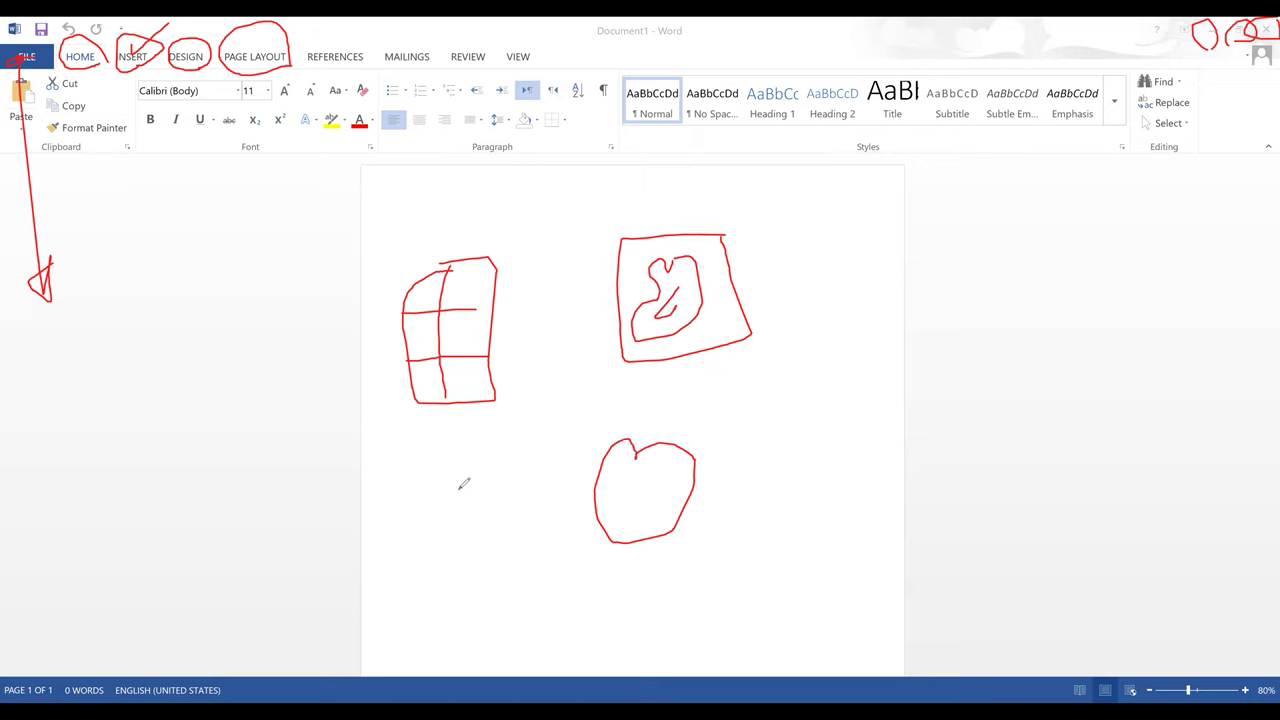
pyautogui.moveTo(460, 487); pyautogui.dragTo(472, 573)
pyautogui.moveTo(398, 512)
pyautogui.mouseDown()
pyautogui.moveTo(480, 576)
pyautogui.moveTo(400, 515)
pyautogui.moveTo(436, 484)
pyautogui.moveTo(461, 492)
pyautogui.mouseUp()
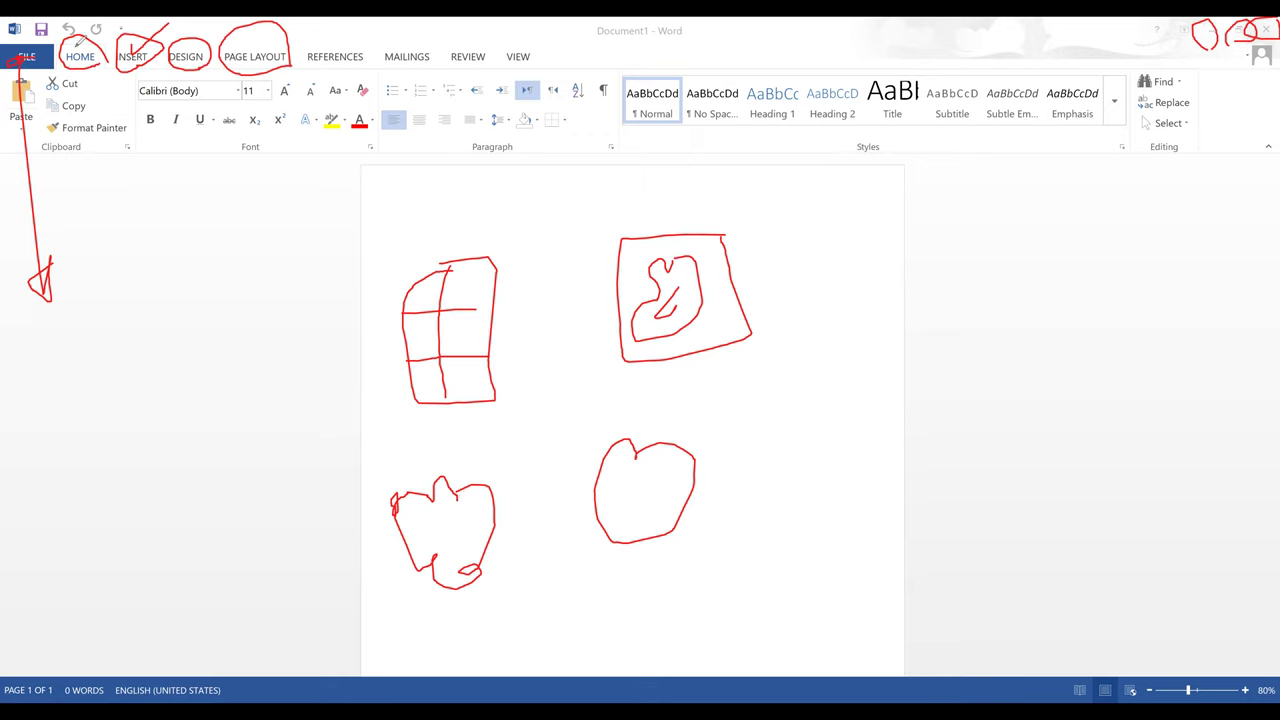
pyautogui.moveTo(68, 50); pyautogui.dragTo(99, 40)
pyautogui.moveTo(12, 72)
pyautogui.mouseDown()
pyautogui.moveTo(221, 199)
pyautogui.moveTo(660, 230)
pyautogui.mouseUp()
pyautogui.moveTo(823, 207)
pyautogui.mouseDown()
pyautogui.moveTo(1003, 197)
pyautogui.moveTo(1227, 119)
pyautogui.moveTo(988, 63)
pyautogui.moveTo(695, 75)
pyautogui.moveTo(100, 61)
pyautogui.mouseUp()
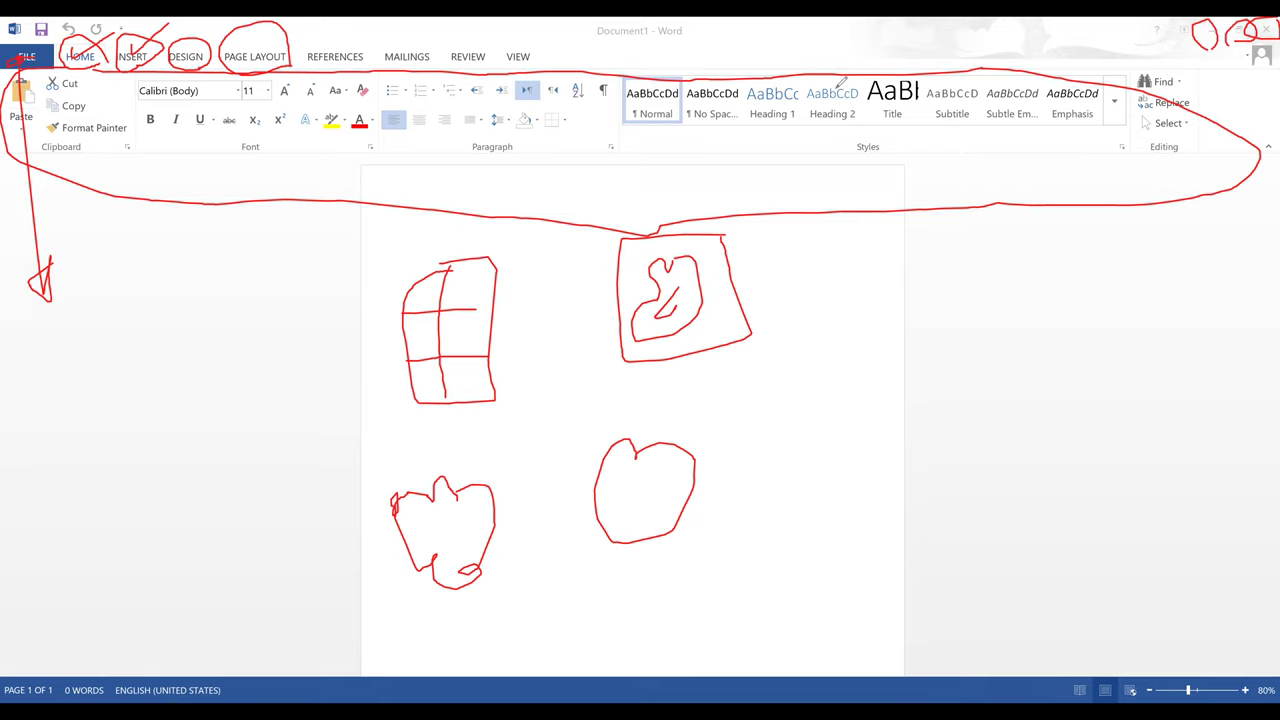
pyautogui.press('e')
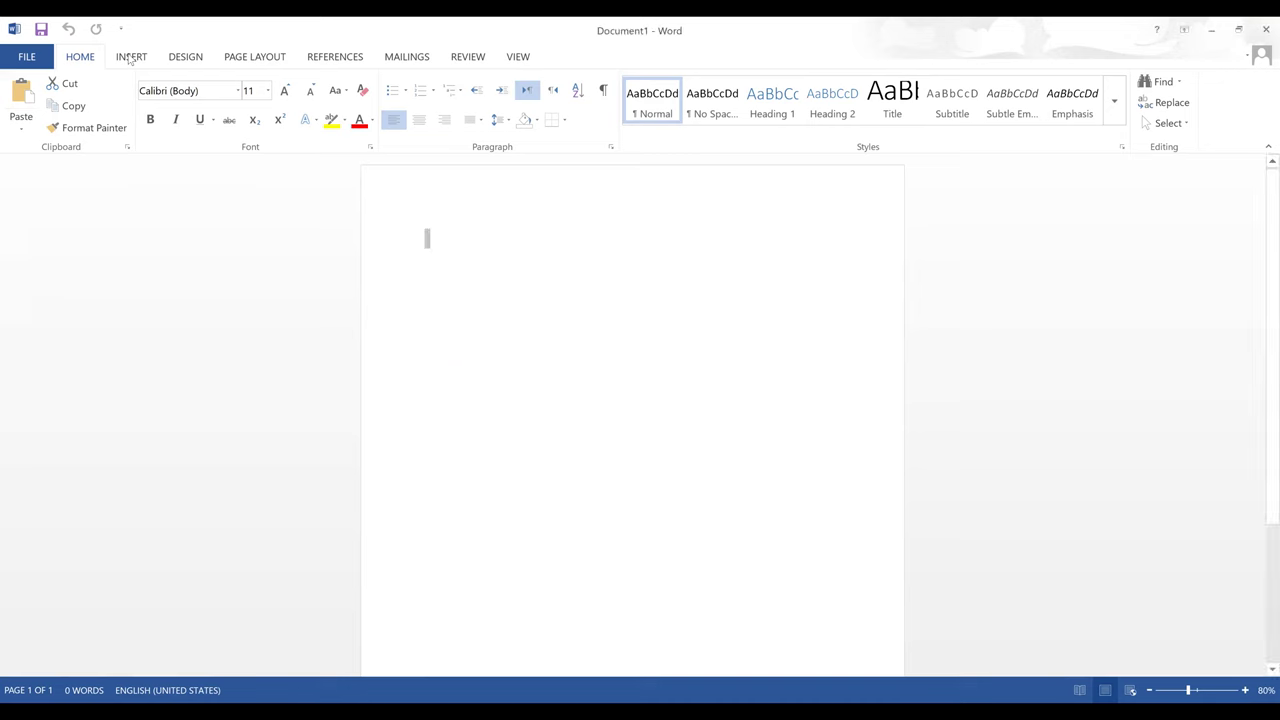
# - Show the Insert commands and circle them with the red pen
pyautogui.click(133, 58)
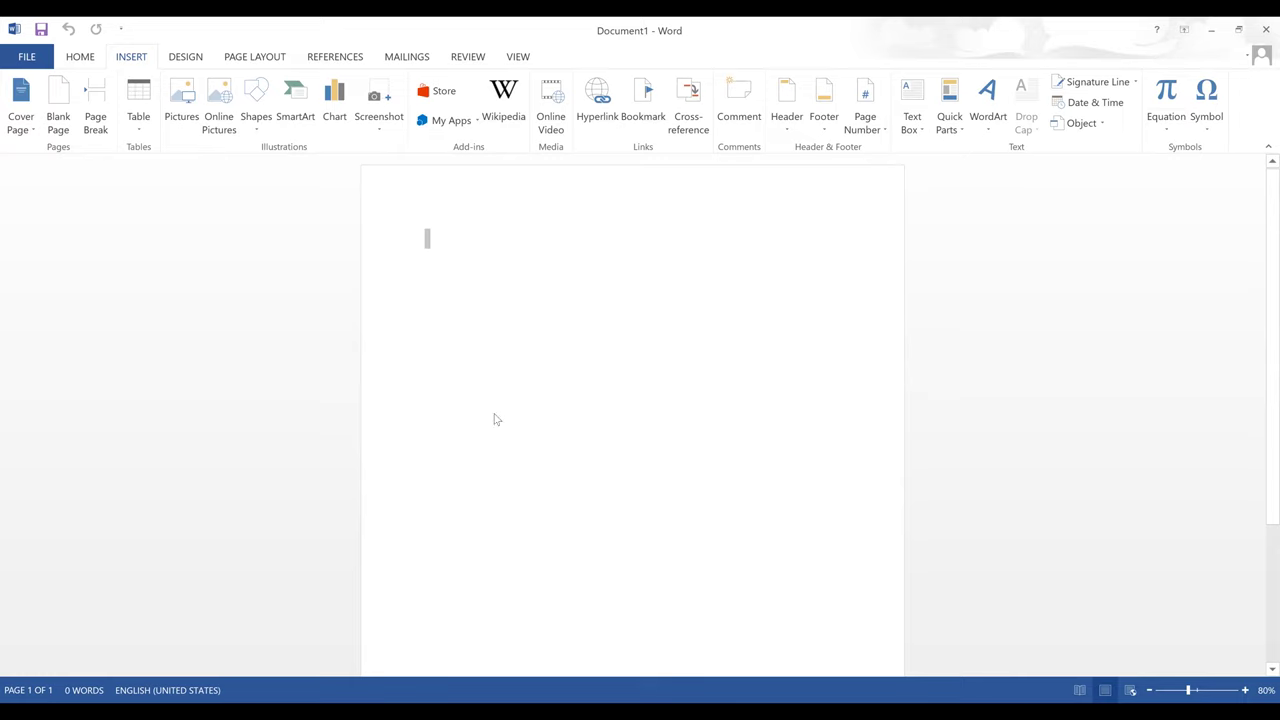
pyautogui.moveTo(1276, 196)
pyautogui.mouseDown()
pyautogui.moveTo(753, 60)
pyautogui.moveTo(674, 72)
pyautogui.mouseUp()
pyautogui.moveTo(294, 68)
pyautogui.mouseDown()
pyautogui.moveTo(65, 67)
pyautogui.moveTo(1, 80)
pyautogui.mouseUp()
pyautogui.moveTo(451, 180); pyautogui.dragTo(1088, 191)
pyautogui.moveTo(1183, 162); pyautogui.dragTo(1246, 128)
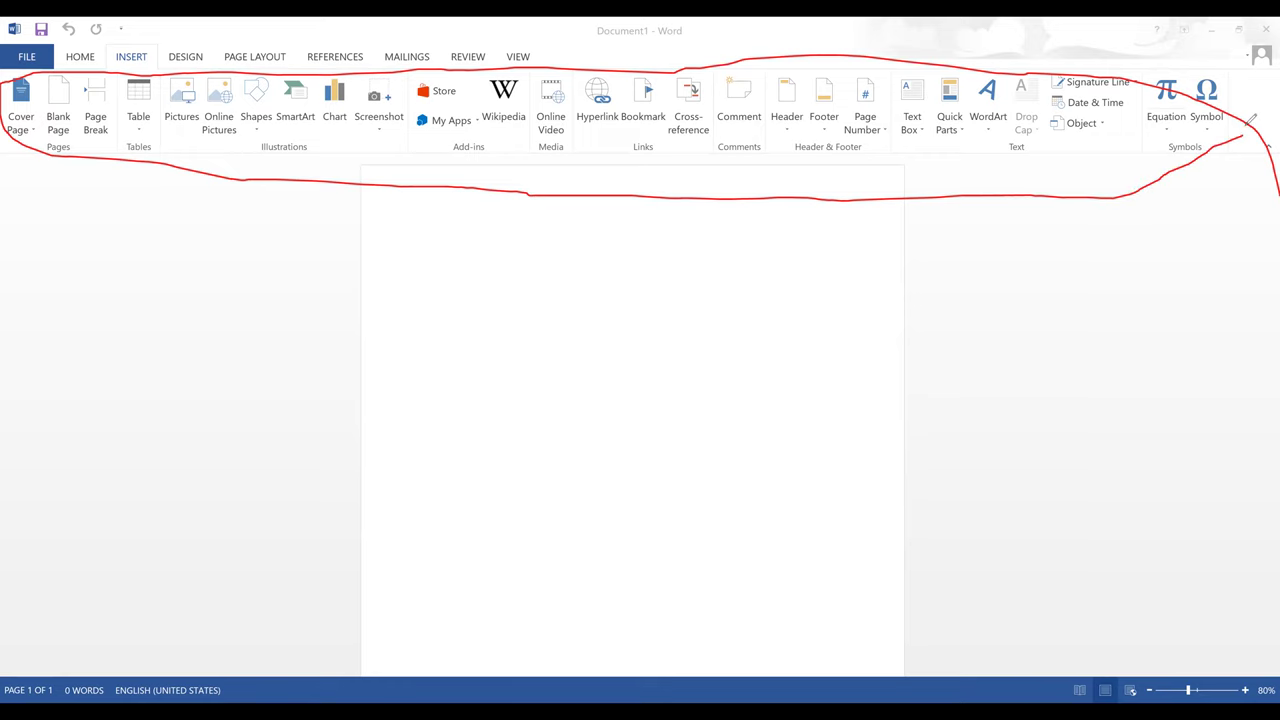
# - Tick the Table, Pictures, Online Pictures and Shapes buttons, then erase all red marks
pyautogui.moveTo(120, 181); pyautogui.dragTo(119, 200)
pyautogui.moveTo(151, 145); pyautogui.dragTo(120, 200)
pyautogui.moveTo(198, 137); pyautogui.dragTo(172, 148)
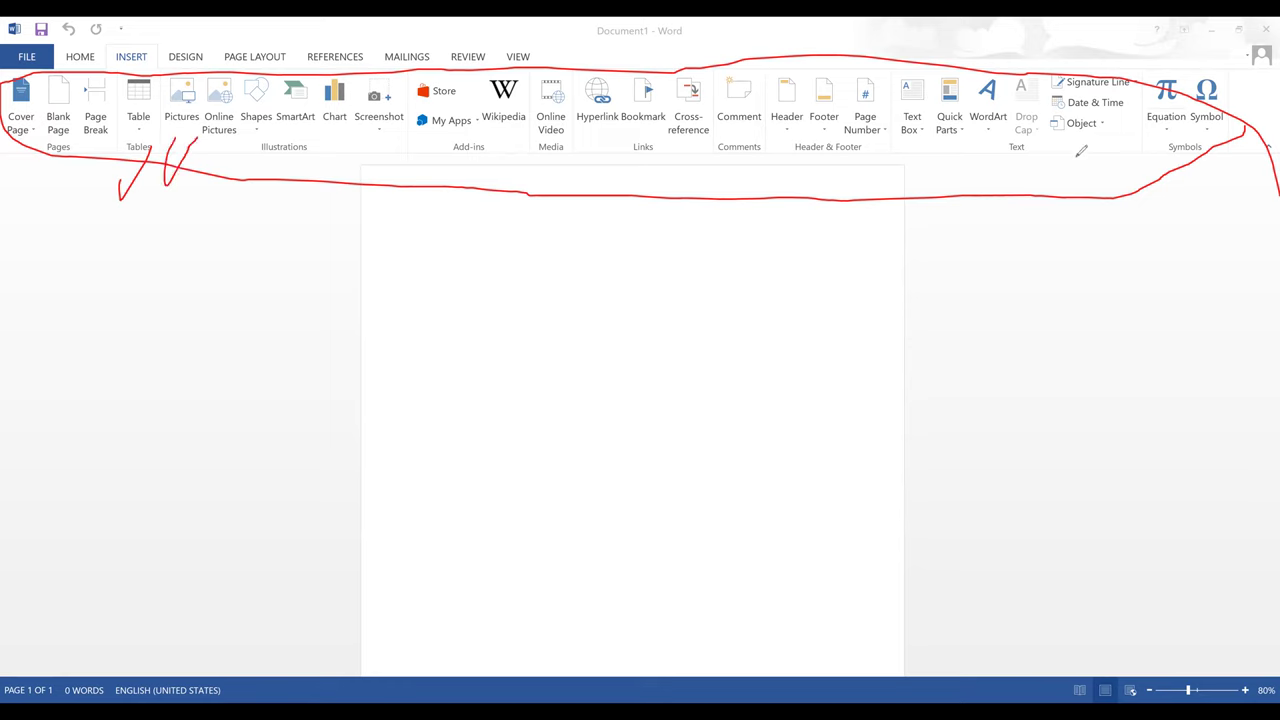
pyautogui.moveTo(1076, 145)
pyautogui.mouseDown()
pyautogui.moveTo(1088, 158)
pyautogui.moveTo(1115, 130)
pyautogui.mouseUp()
pyautogui.click(239, 146)
pyautogui.moveTo(239, 146)
pyautogui.mouseDown()
pyautogui.moveTo(265, 129)
pyautogui.moveTo(402, 132)
pyautogui.mouseUp()
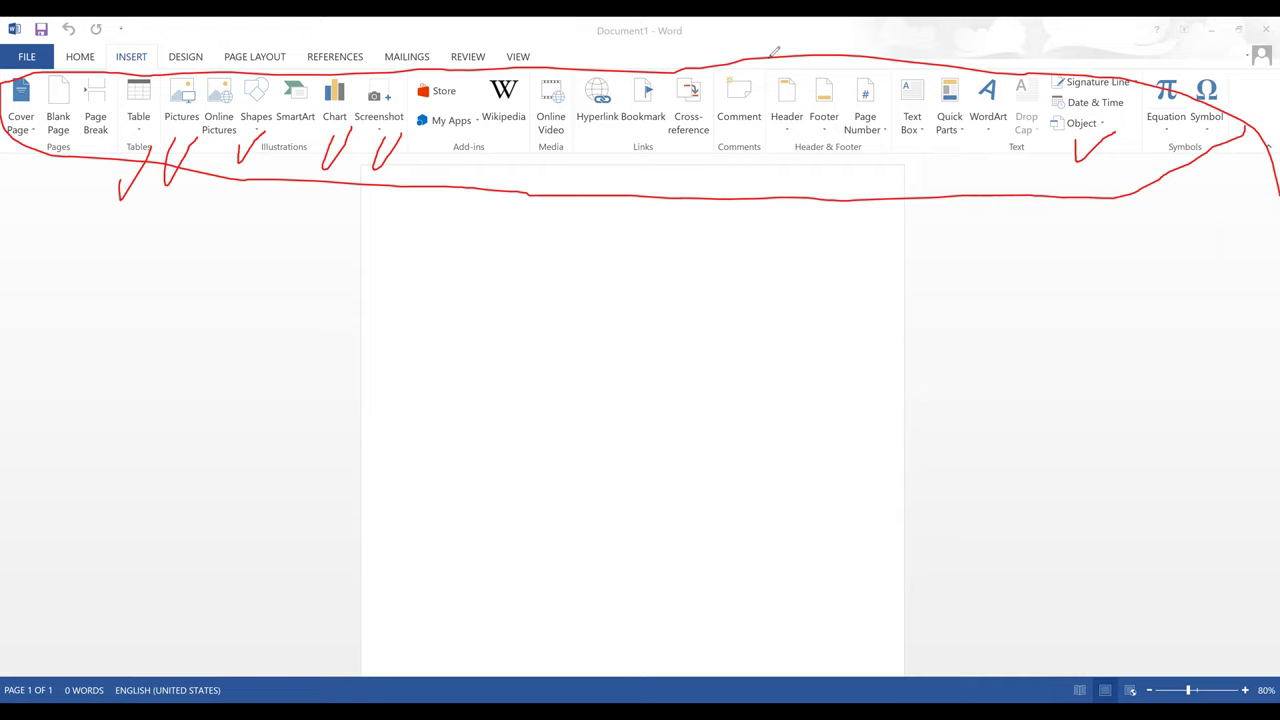
pyautogui.press('e')
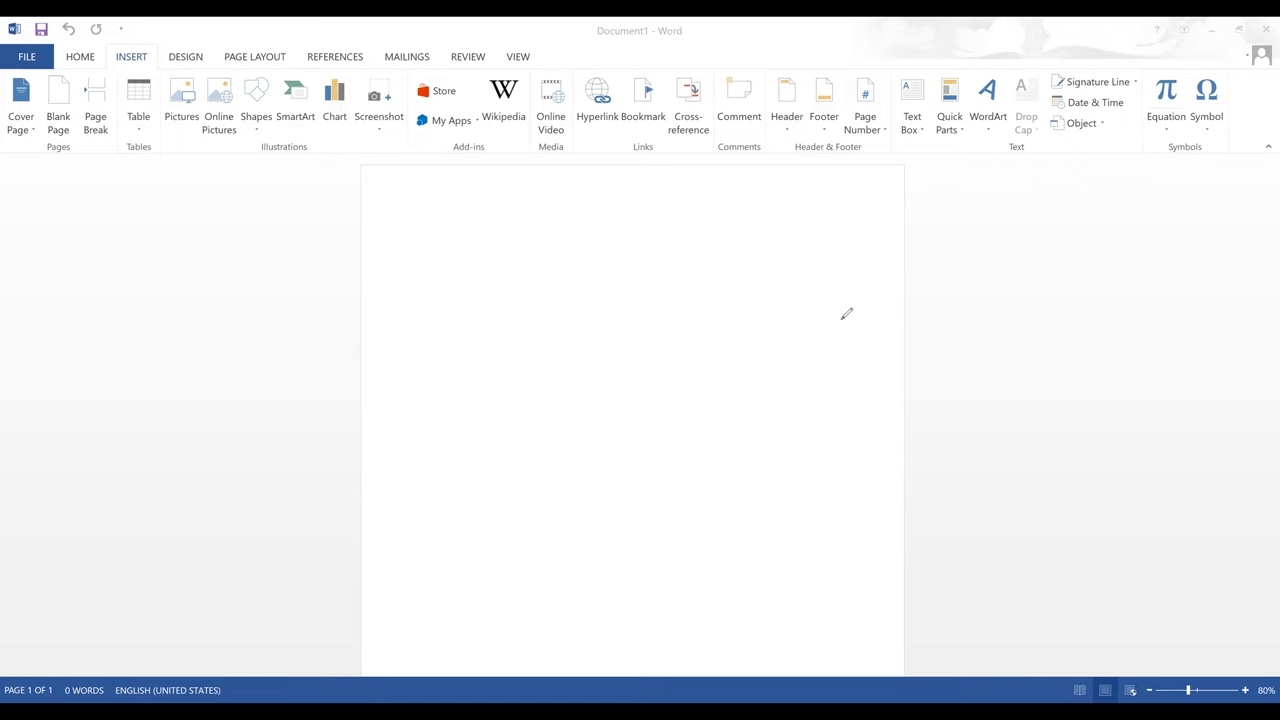
# - Type the title 'Computer Basics' at the top of the page and start a new line
pyautogui.click(466, 313)
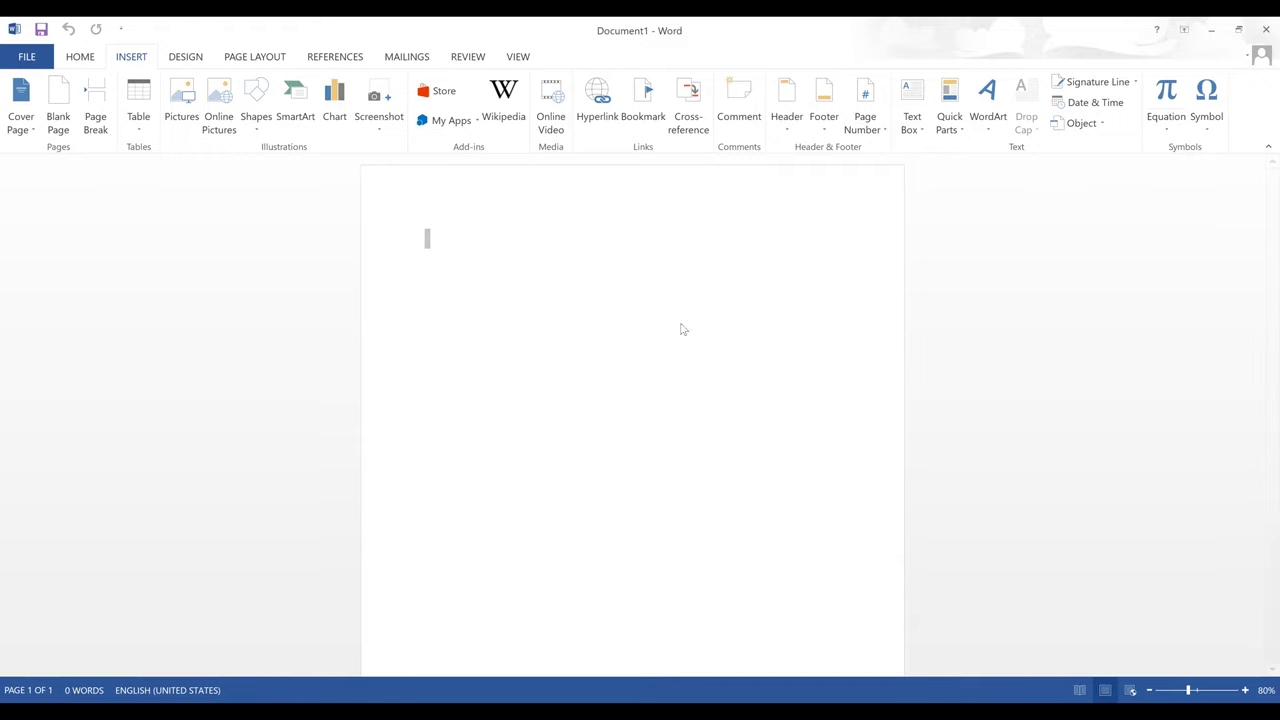
pyautogui.write('and')
pyautogui.press('BackSpace')
pyautogui.press('BackSpace')
pyautogui.press('BackSpace')
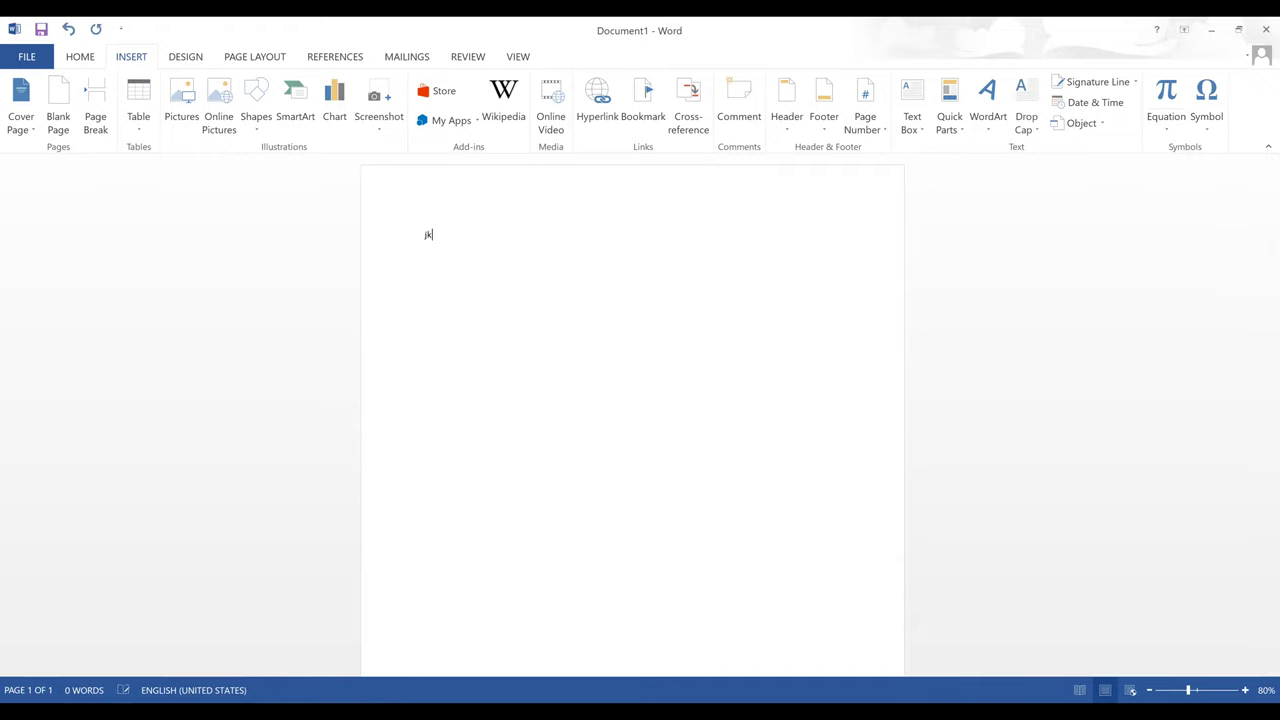
pyautogui.hotkey('alt', 'shift')
pyautogui.write('ش')
pyautogui.press('BackSpace')
pyautogui.hotkey('alt', 'shift')
pyautogui.write('Comp')
pyautogui.write('uter')
pyautogui.write(' course')
pyautogui.press('BackSpace')
pyautogui.press('BackSpace')
pyautogui.write('V')
pyautogui.press('BackSpace')
pyautogui.write('Ba')
pyautogui.press('Return')
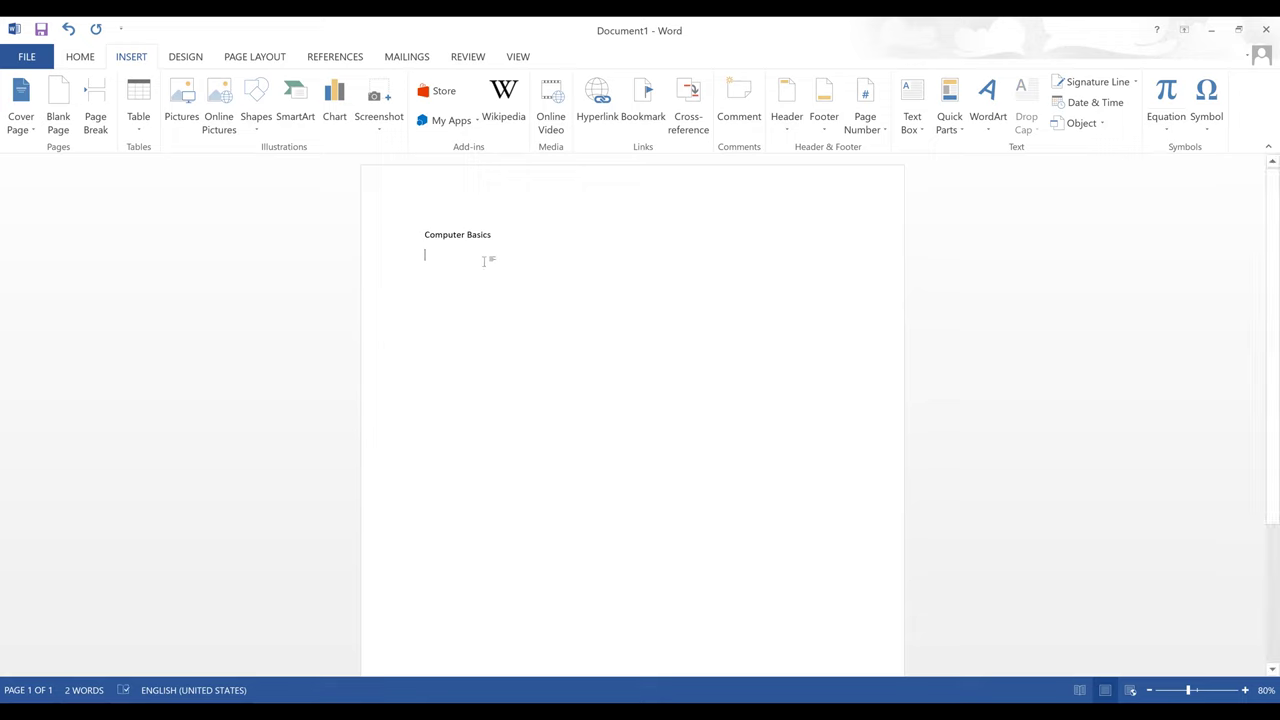
# - Select the Computer Basics line and show the Home formatting commands
pyautogui.click(462, 238)
pyautogui.tripleClick(462, 240)
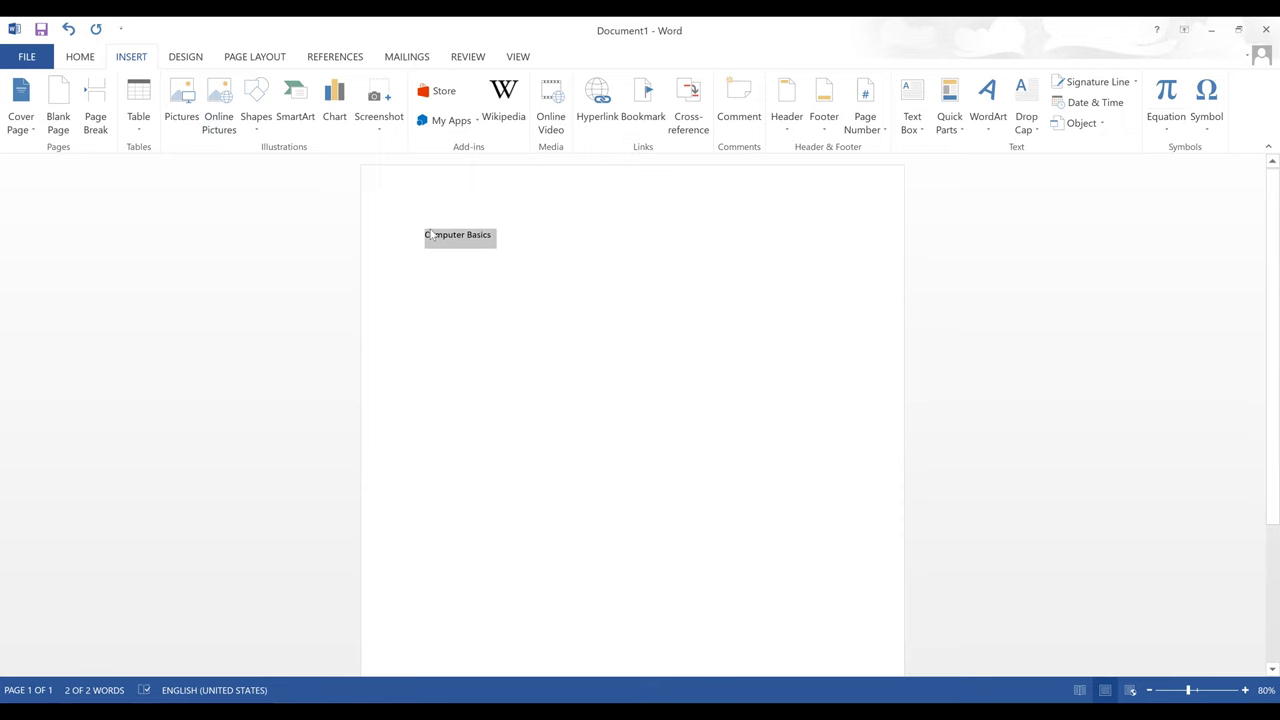
pyautogui.click(79, 57)
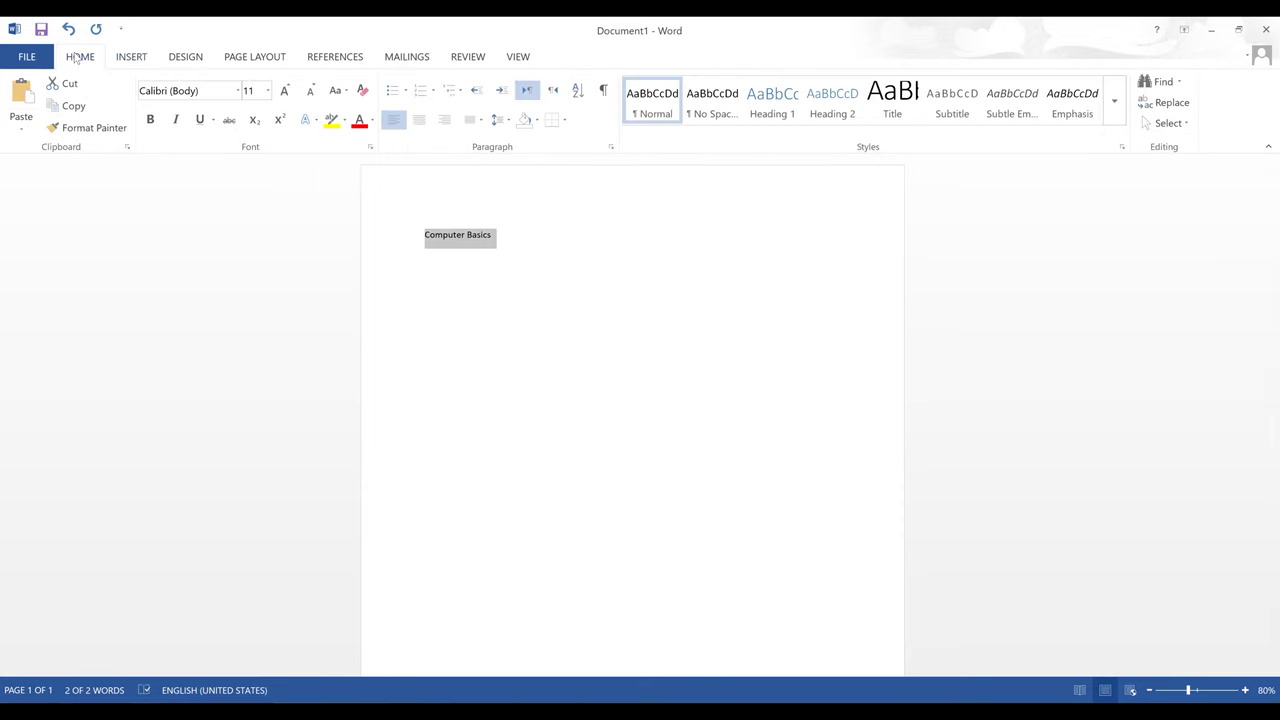
# - Make the Computer Basics title 48 pt
pyautogui.click(473, 261)
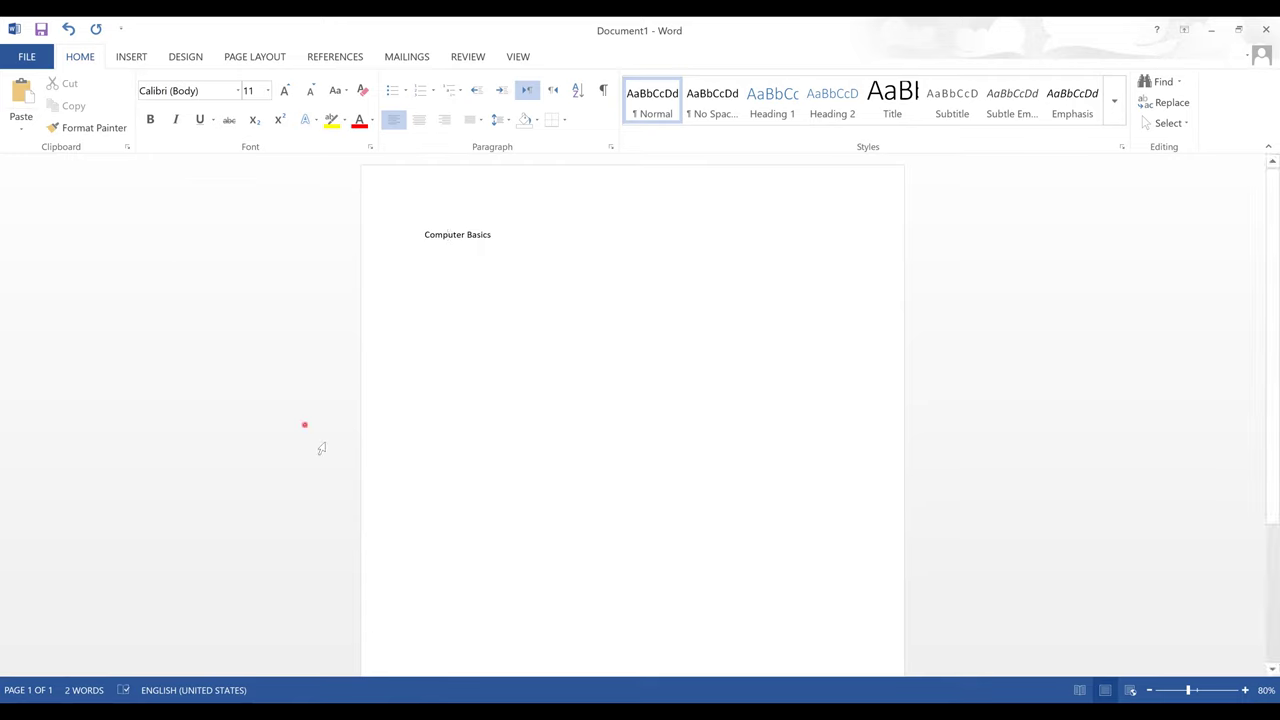
pyautogui.tripleClick(455, 238)
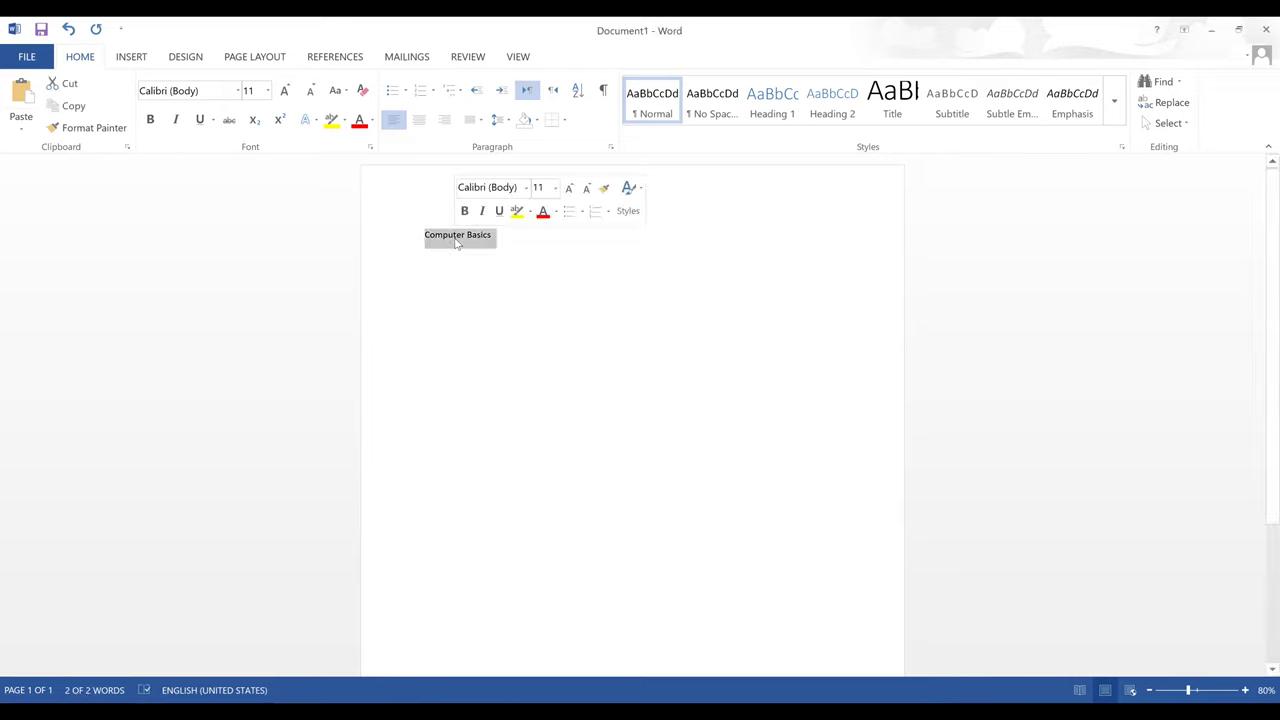
pyautogui.click(267, 90)
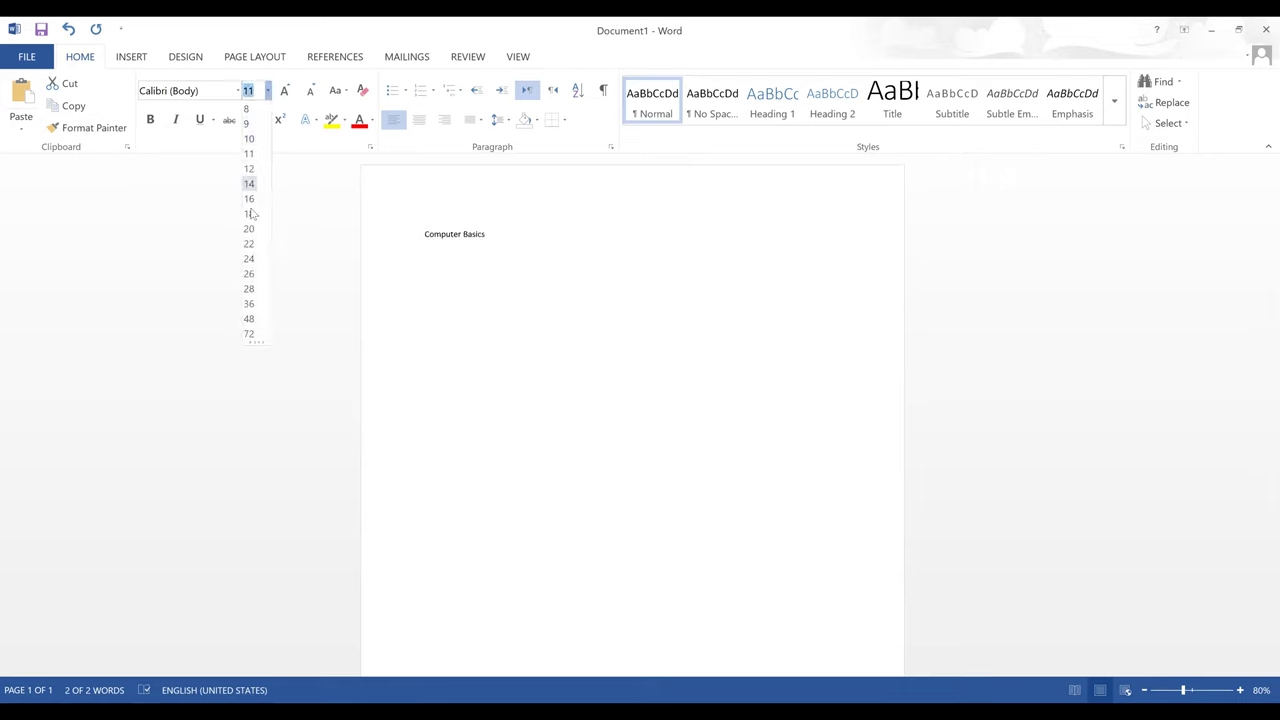
pyautogui.click(248, 319)
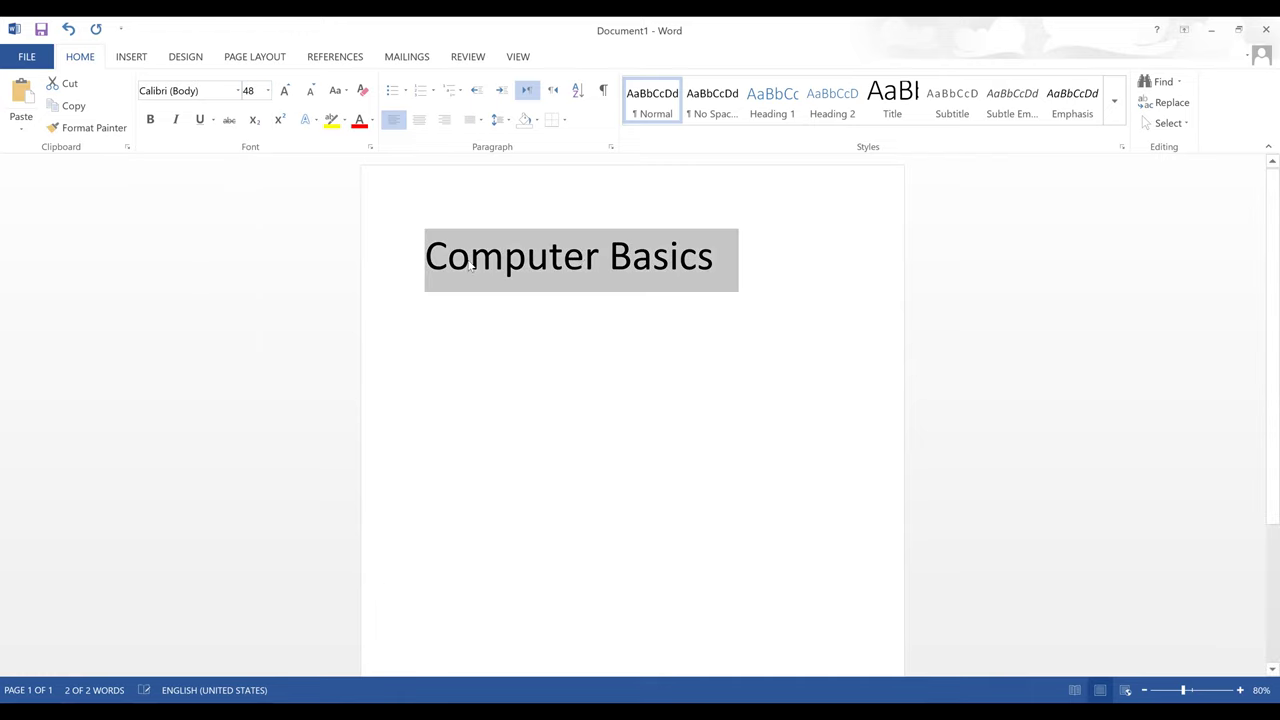
# - Colour the Computer Basics title text yellow
pyautogui.click(608, 258)
pyautogui.doubleClick(600, 258)
pyautogui.click(600, 258)
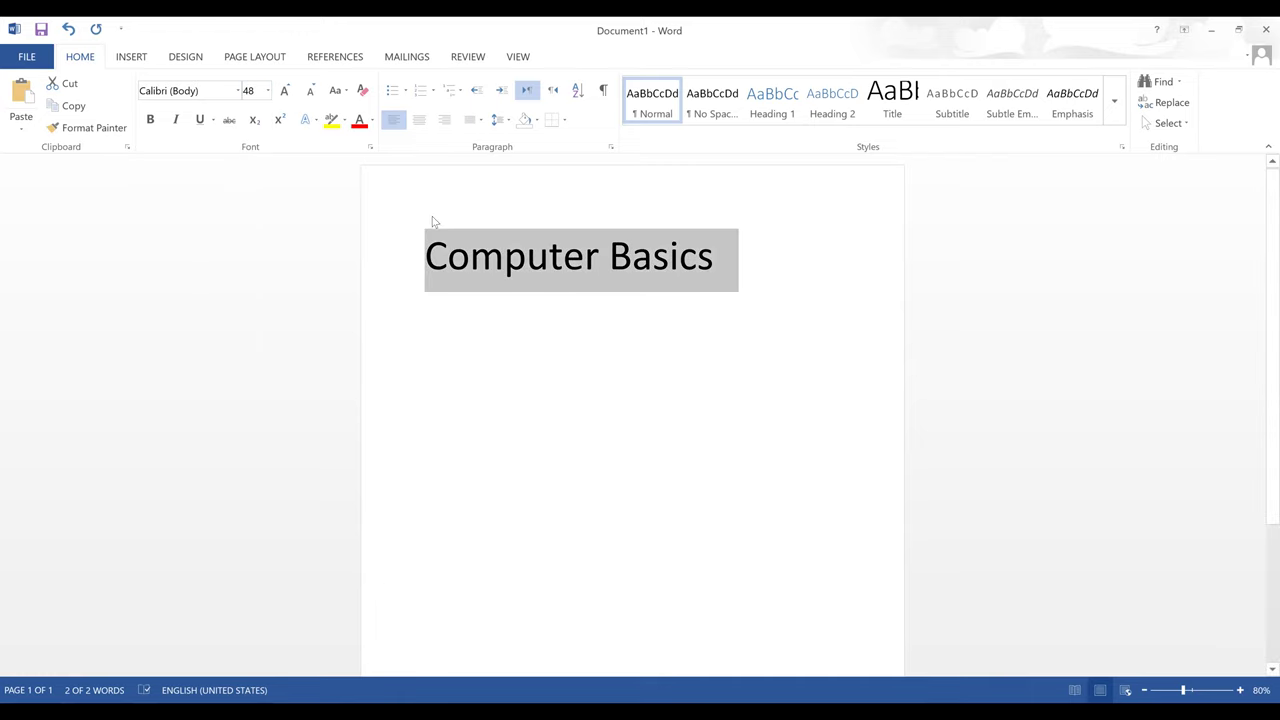
pyautogui.click(373, 125)
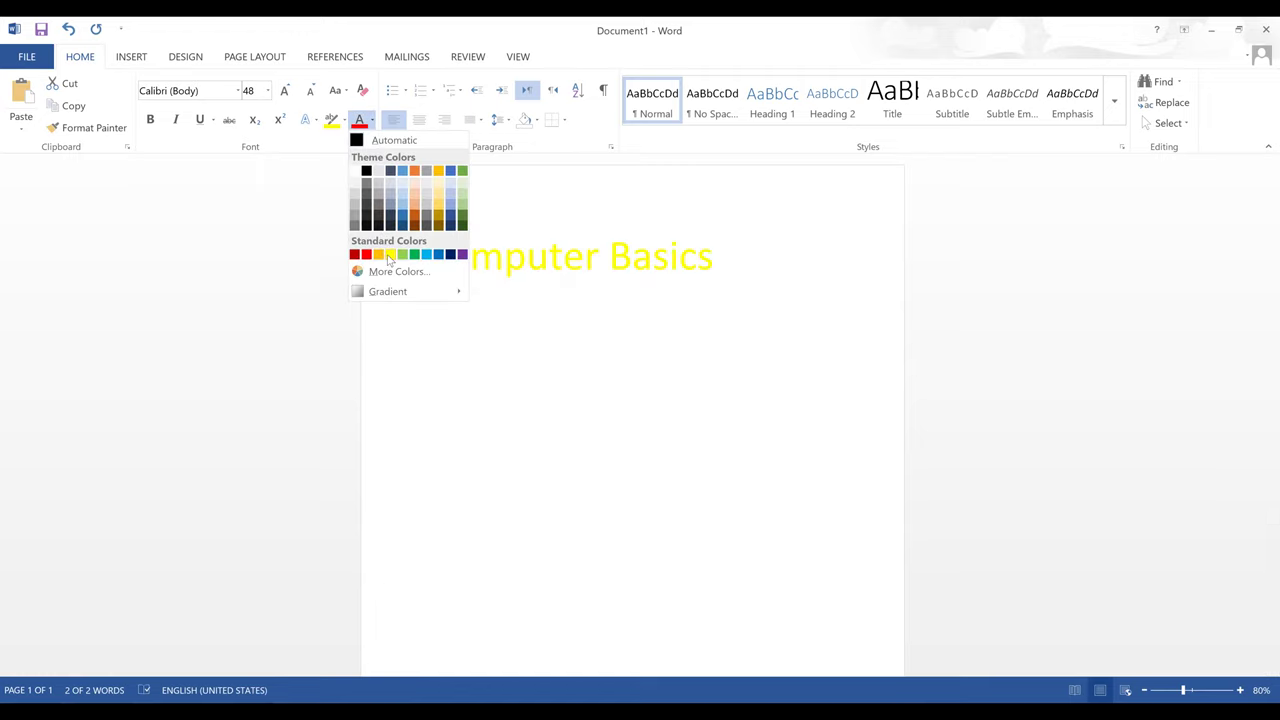
pyautogui.click(390, 255)
pyautogui.click(506, 251)
pyautogui.tripleClick(506, 251)
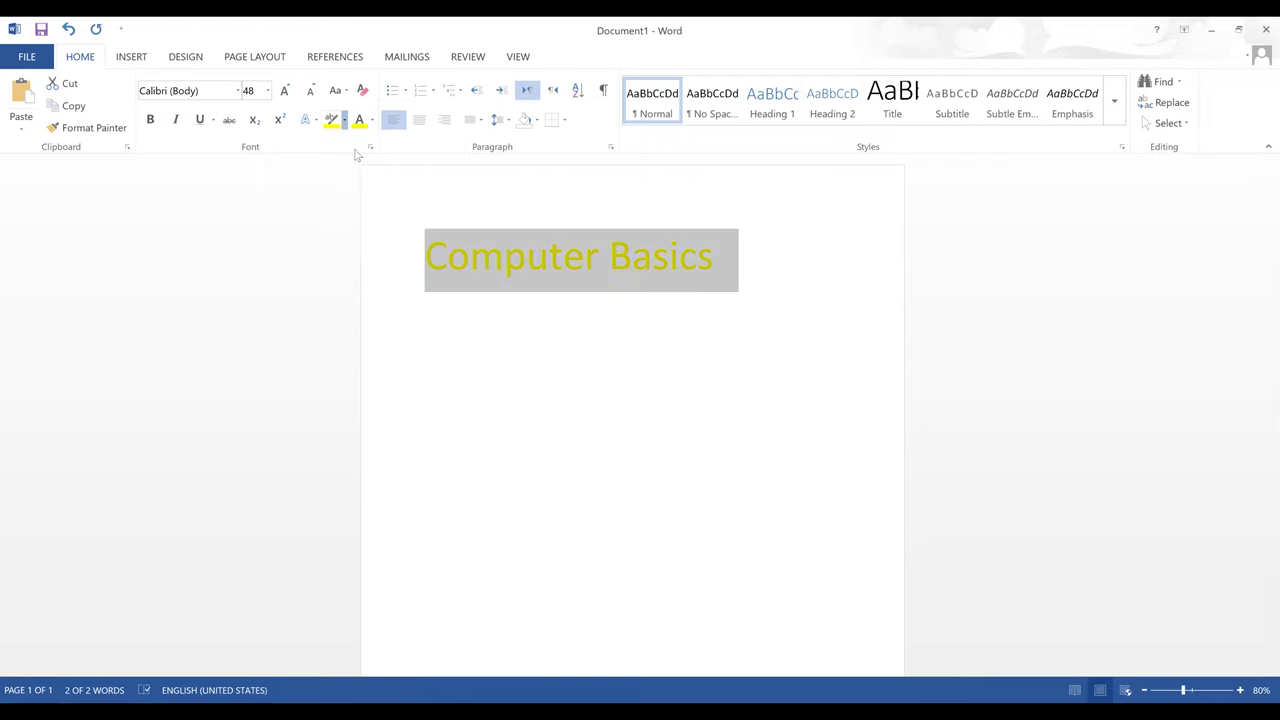
pyautogui.click(344, 120)
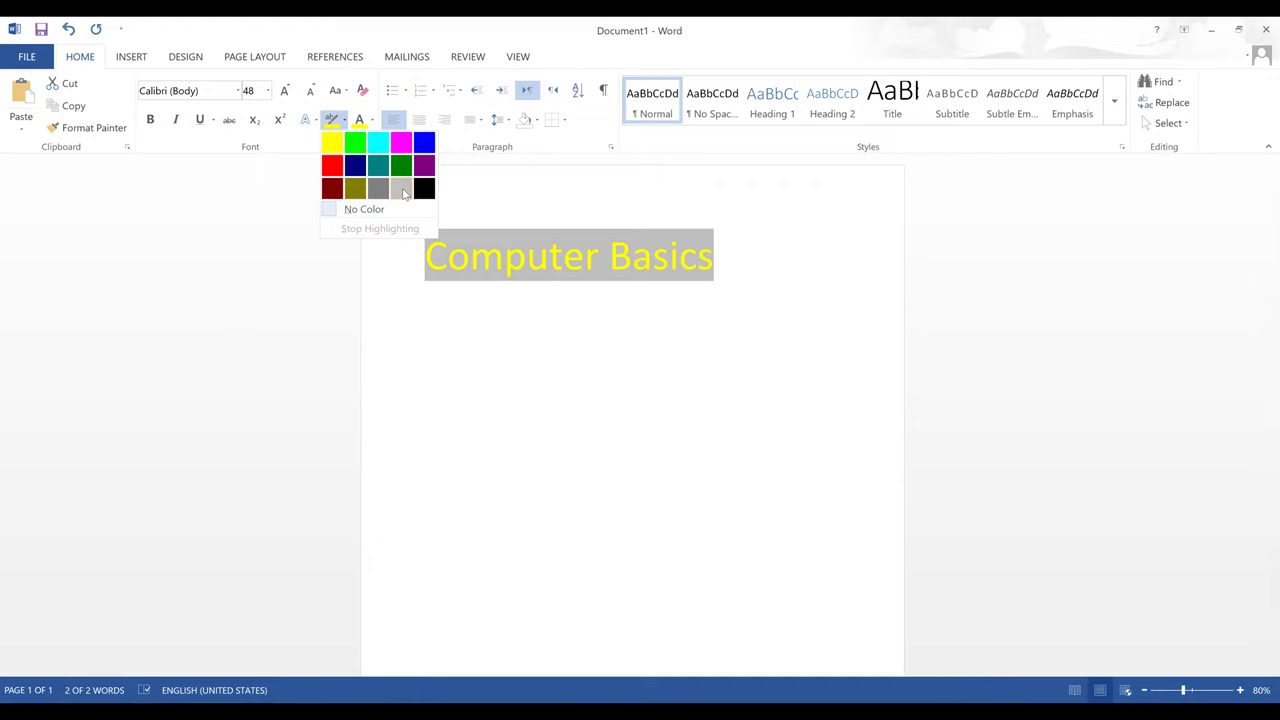
# - Give the title a light grey highlight and try Berlin Sans FB as its font
pyautogui.click(404, 193)
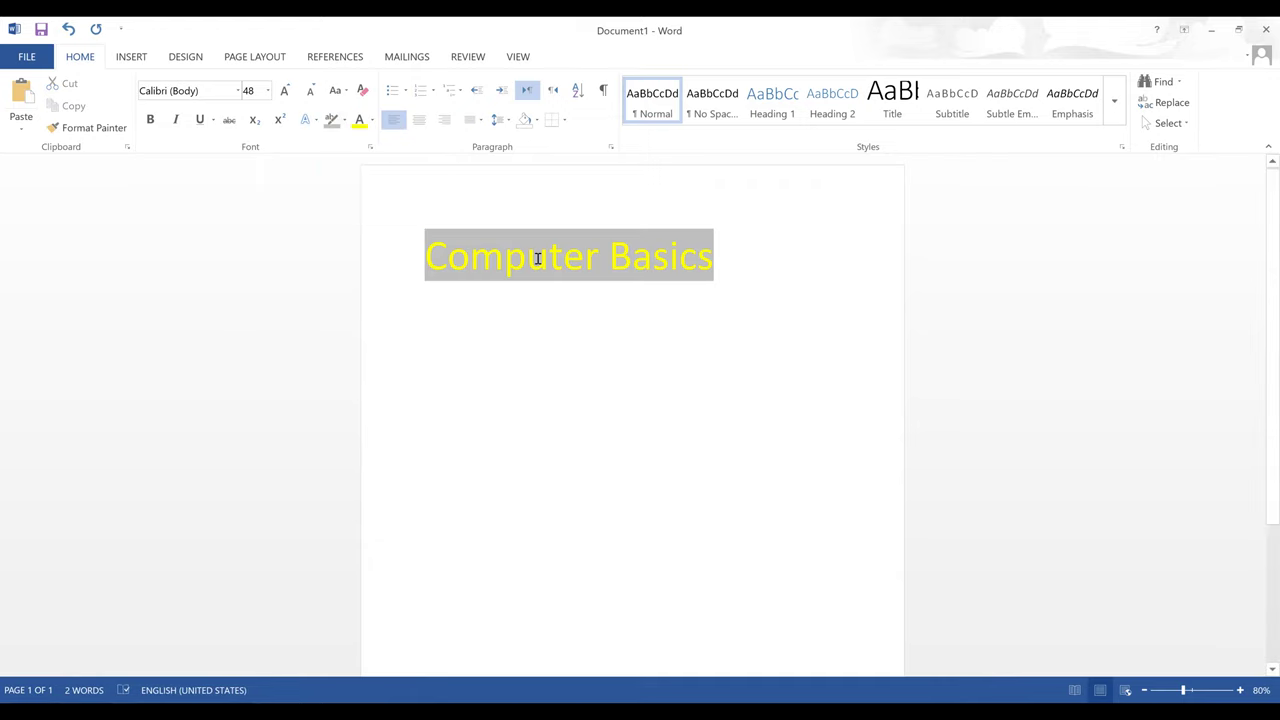
pyautogui.hotkey('ctrl', 'a')
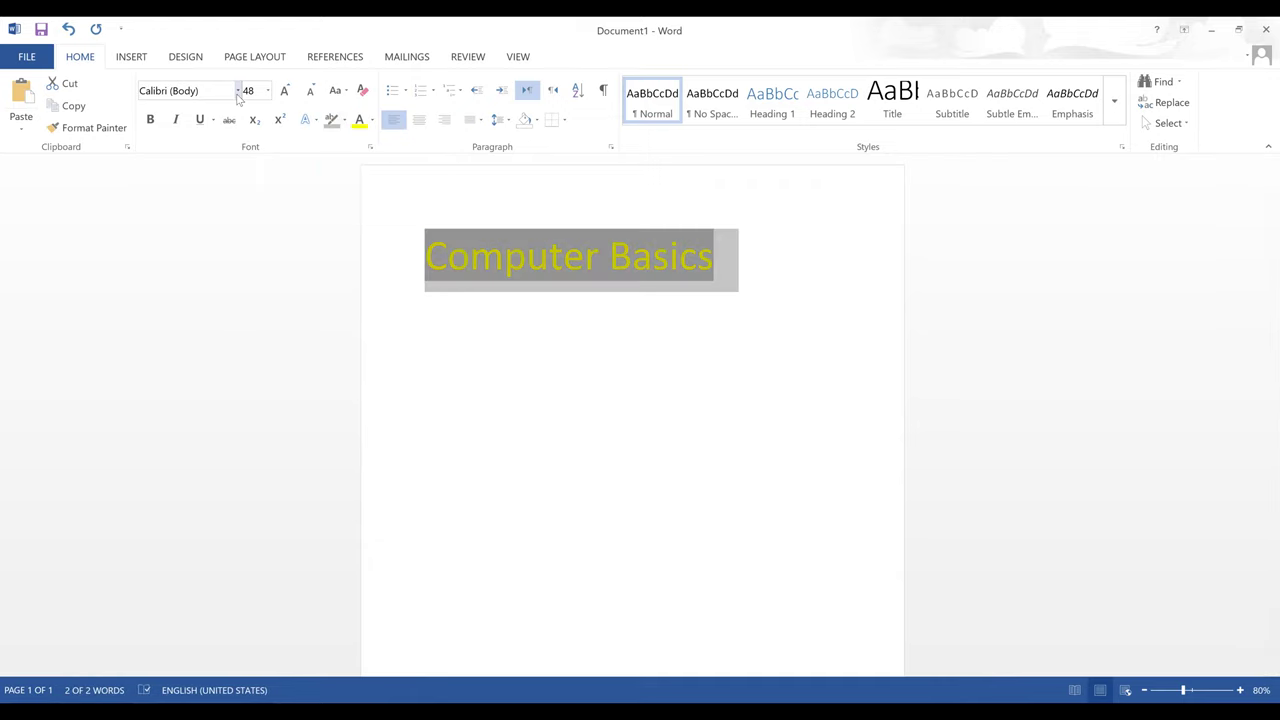
pyautogui.click(238, 91)
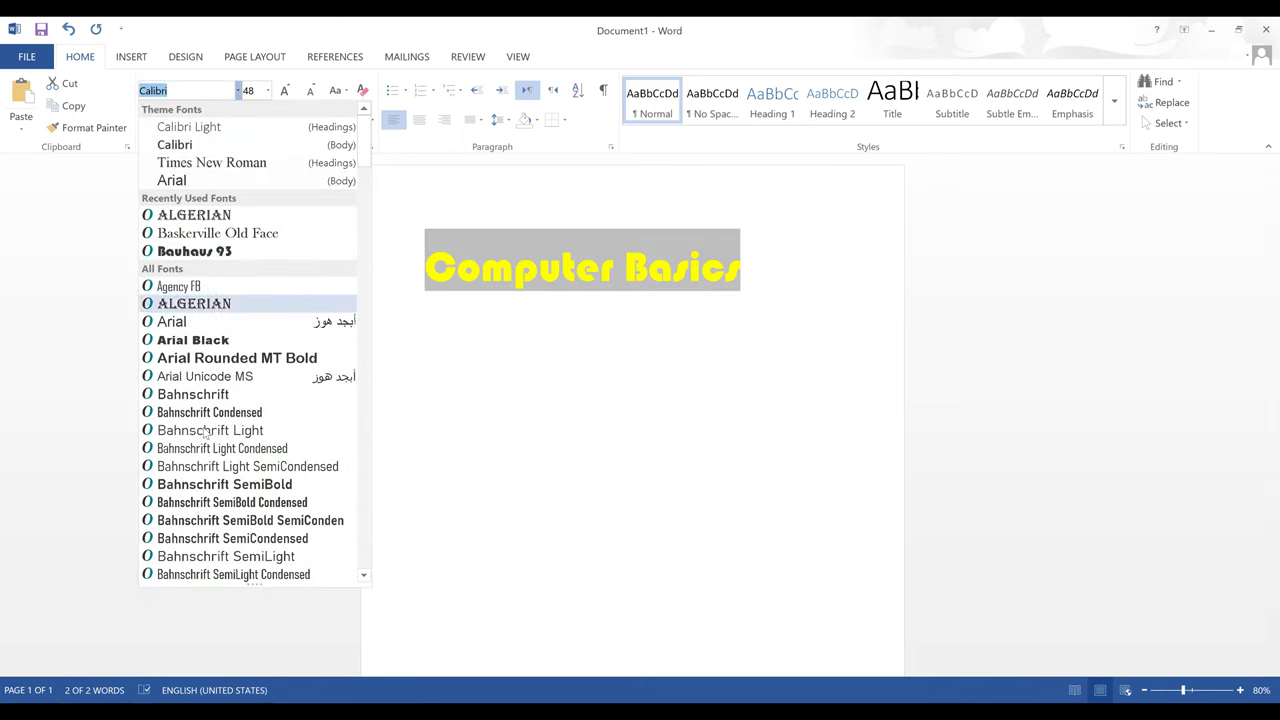
pyautogui.press('Down')
pyautogui.press('Down')
pyautogui.press('Down')
pyautogui.press('Down')
pyautogui.press('Down')
pyautogui.press('Down')
pyautogui.press('Down')
pyautogui.press('Down')
pyautogui.press('Down')
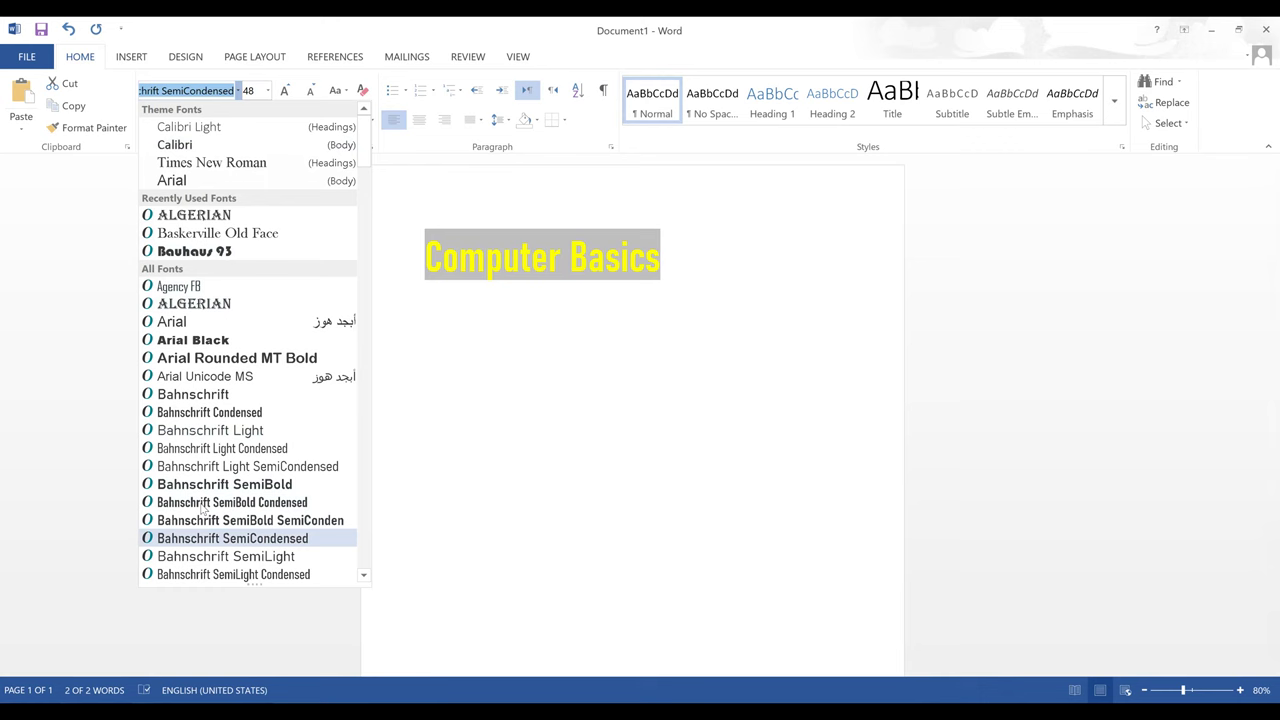
pyautogui.press('Down')
pyautogui.press('Down')
pyautogui.press('Down')
pyautogui.press('Down')
pyautogui.press('Down')
pyautogui.press('Down')
pyautogui.press('Down')
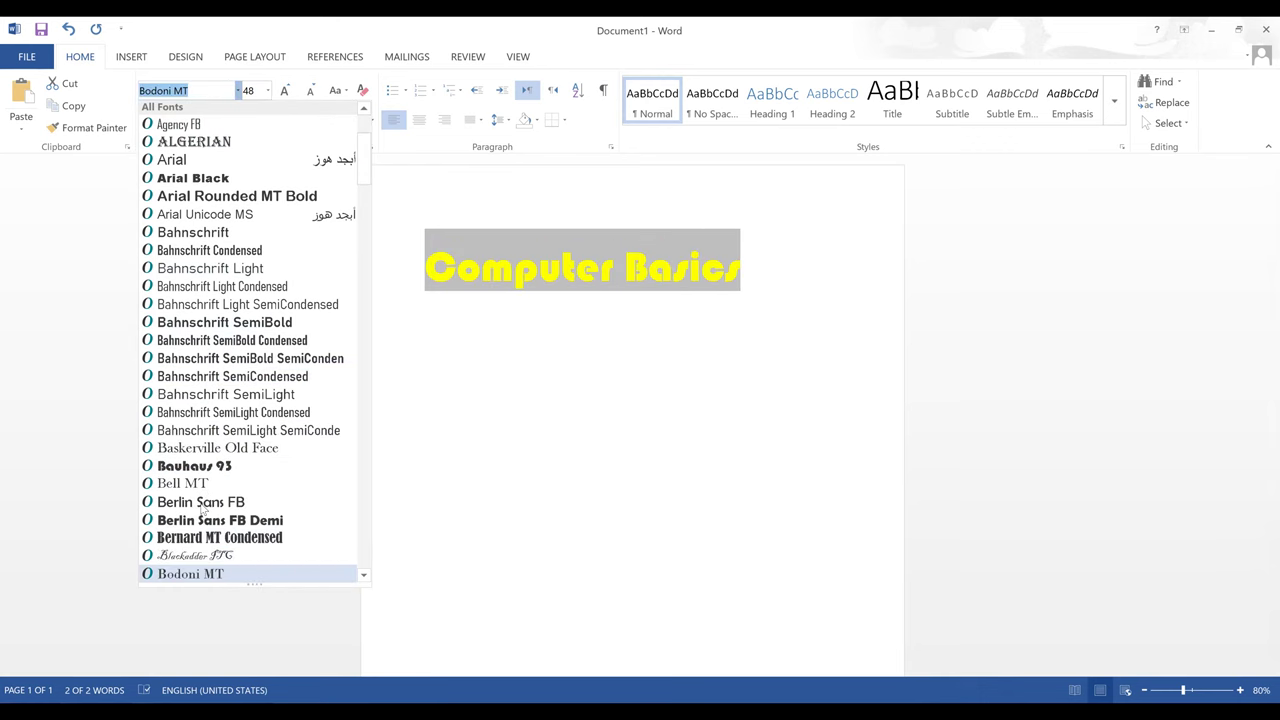
pyautogui.press('Up')
pyautogui.press('Up')
pyautogui.press('Up')
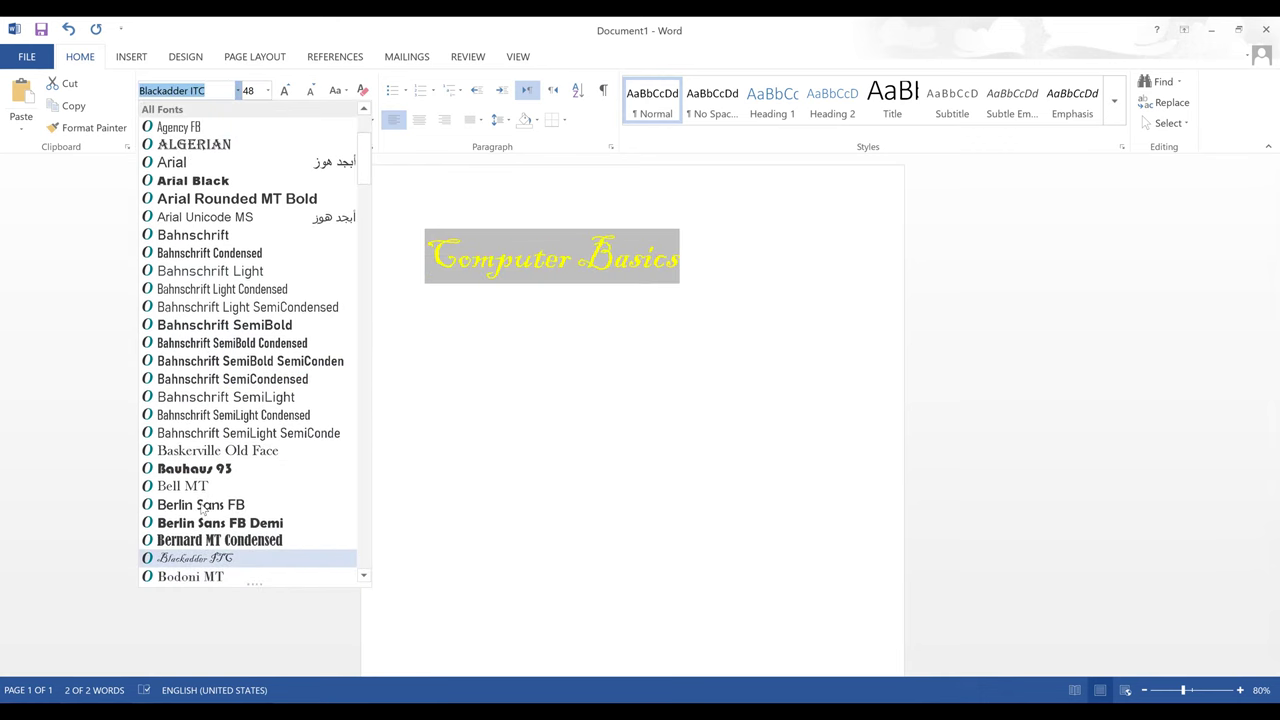
pyautogui.click(198, 505)
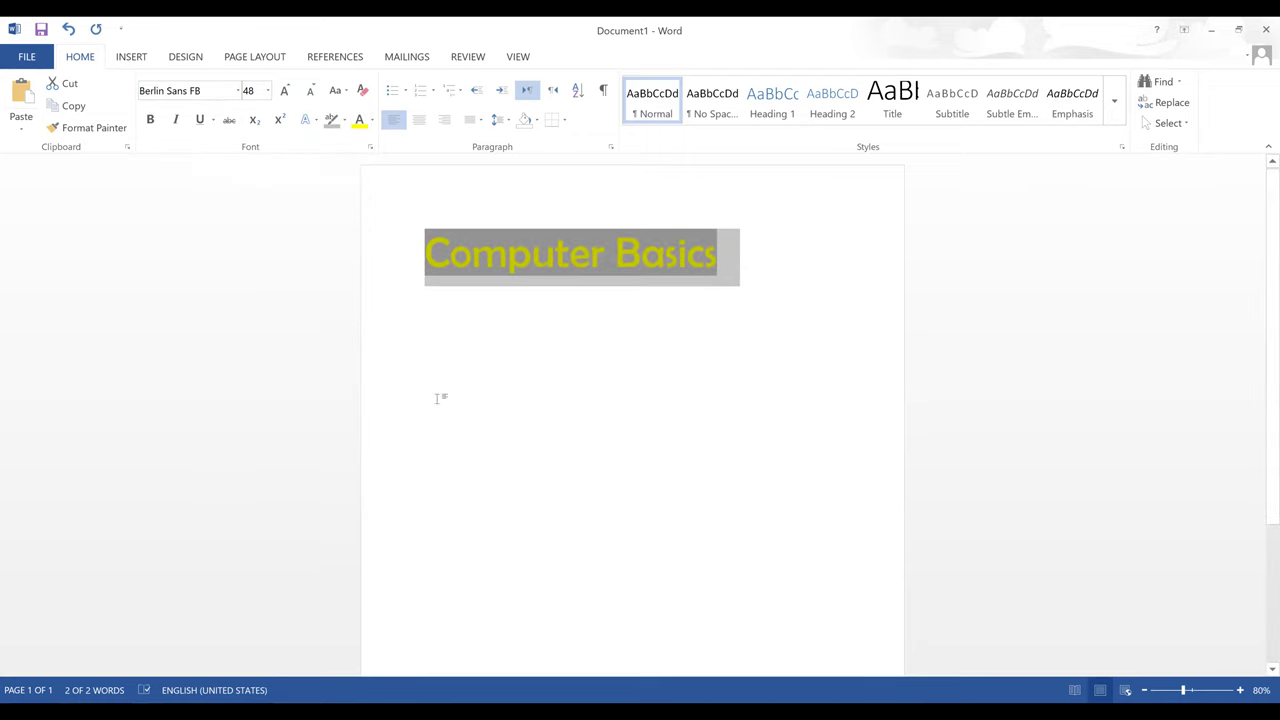
# - Change the title font to Edwardian Script ITC
pyautogui.click(238, 90)
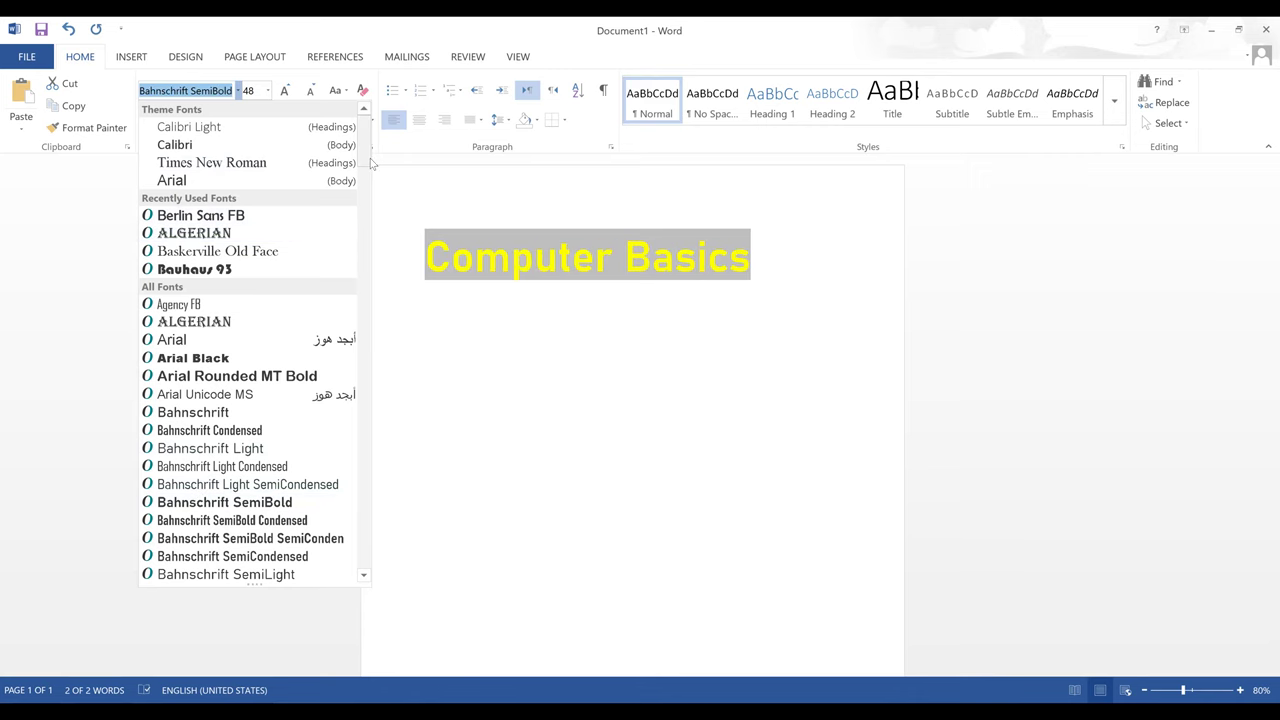
pyautogui.scroll(-5, 359, 233)
pyautogui.scroll(-13, 359, 233)
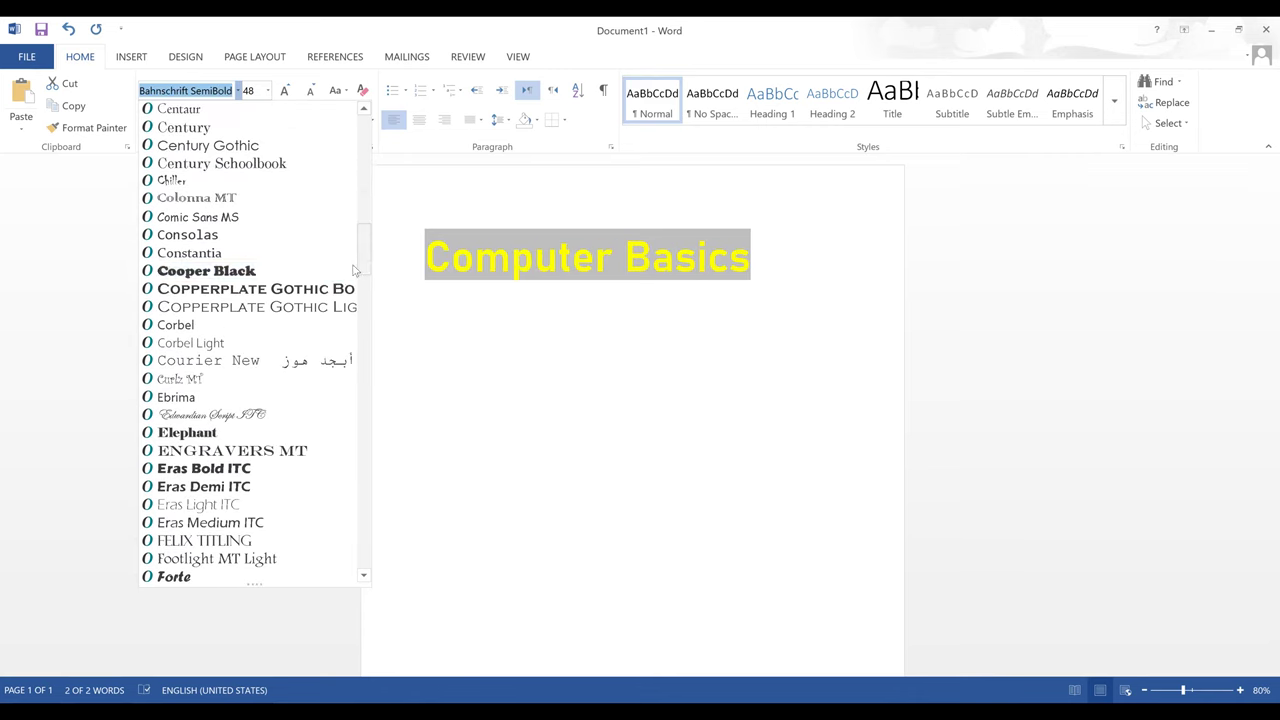
pyautogui.click(250, 414)
pyautogui.click(614, 302)
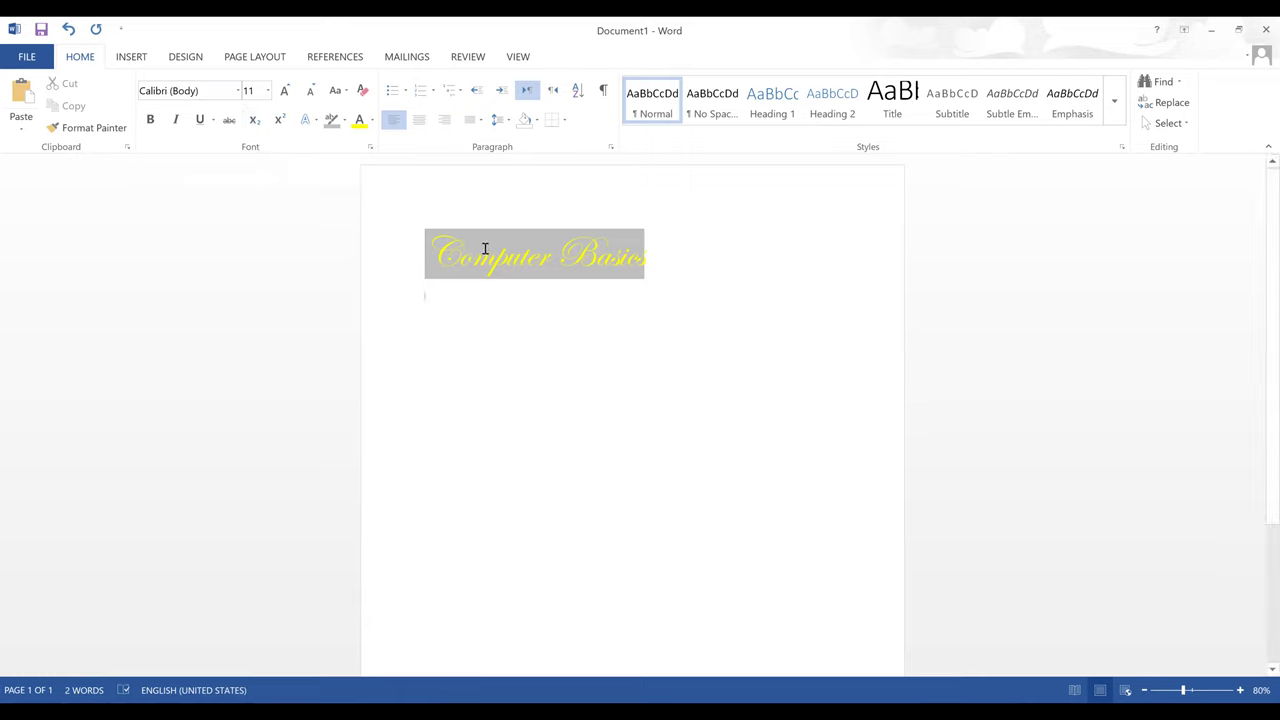
pyautogui.tripleClick(543, 251)
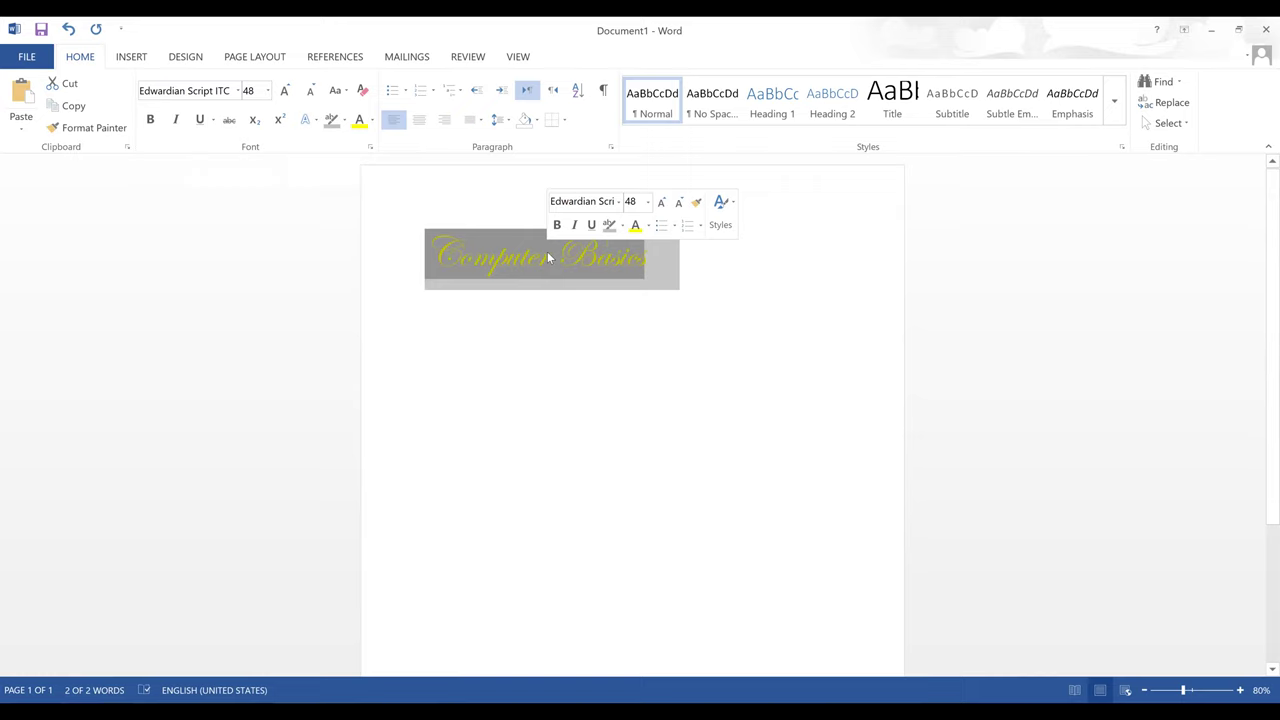
# - Select the Computer Basics title and make its text red
pyautogui.click(648, 270)
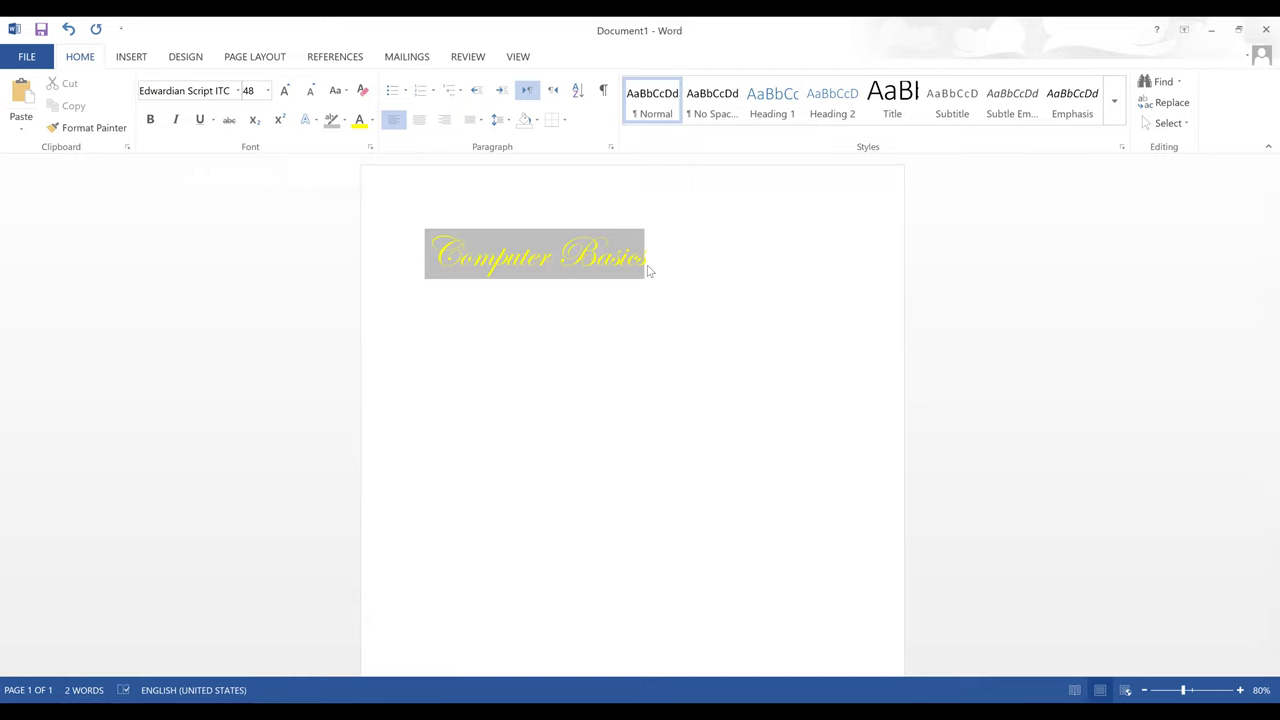
pyautogui.click(600, 268)
pyautogui.moveTo(654, 257); pyautogui.dragTo(466, 259)
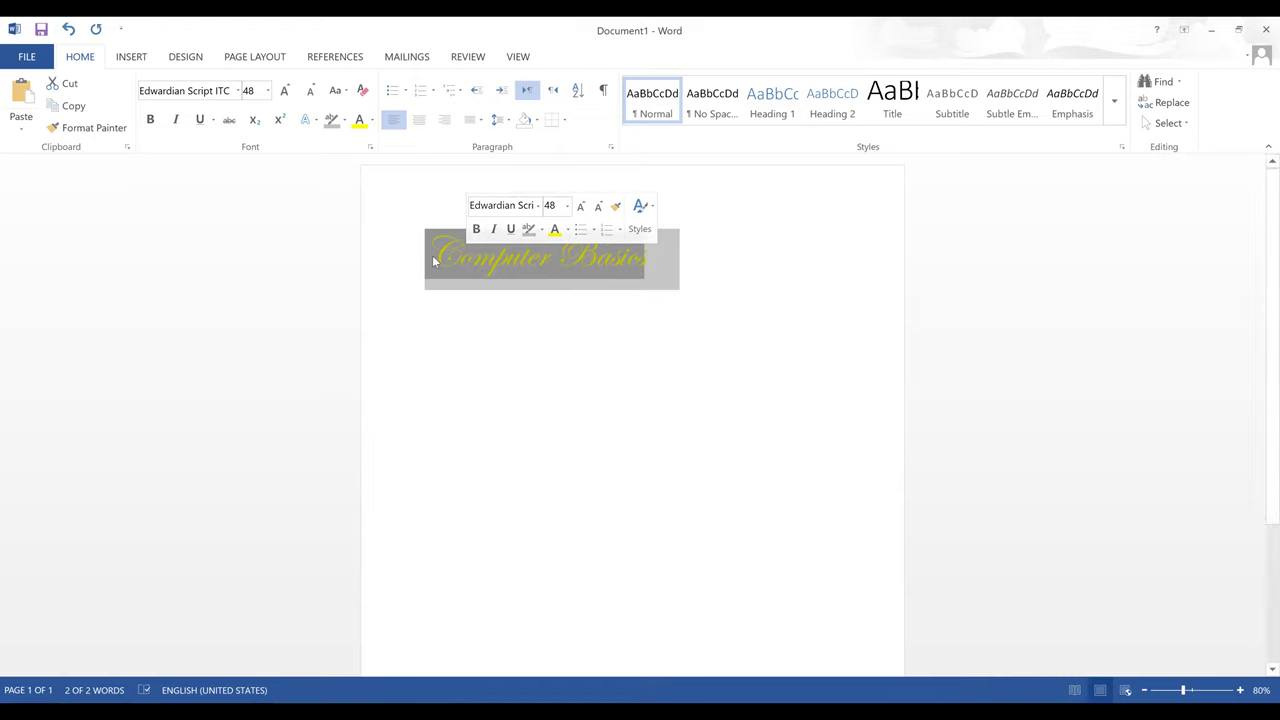
pyautogui.click(372, 122)
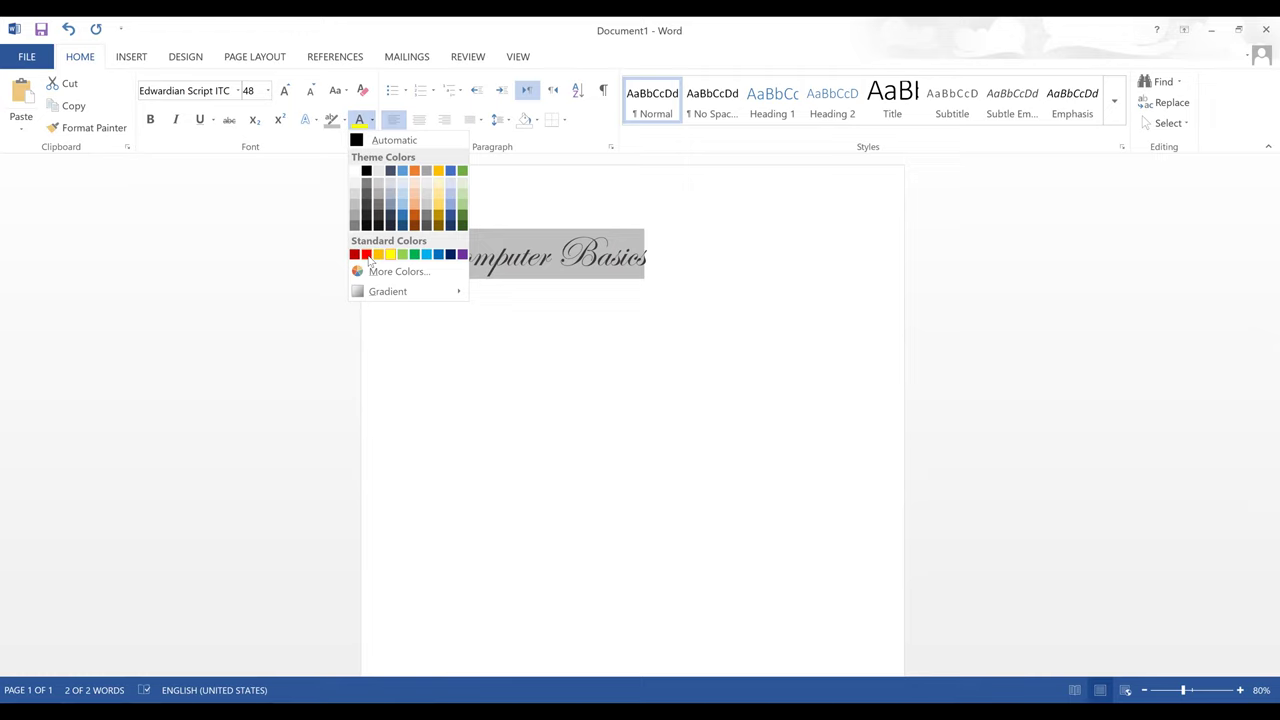
pyautogui.click(367, 255)
# - Give the title a turquoise text highlight
pyautogui.click(344, 120)
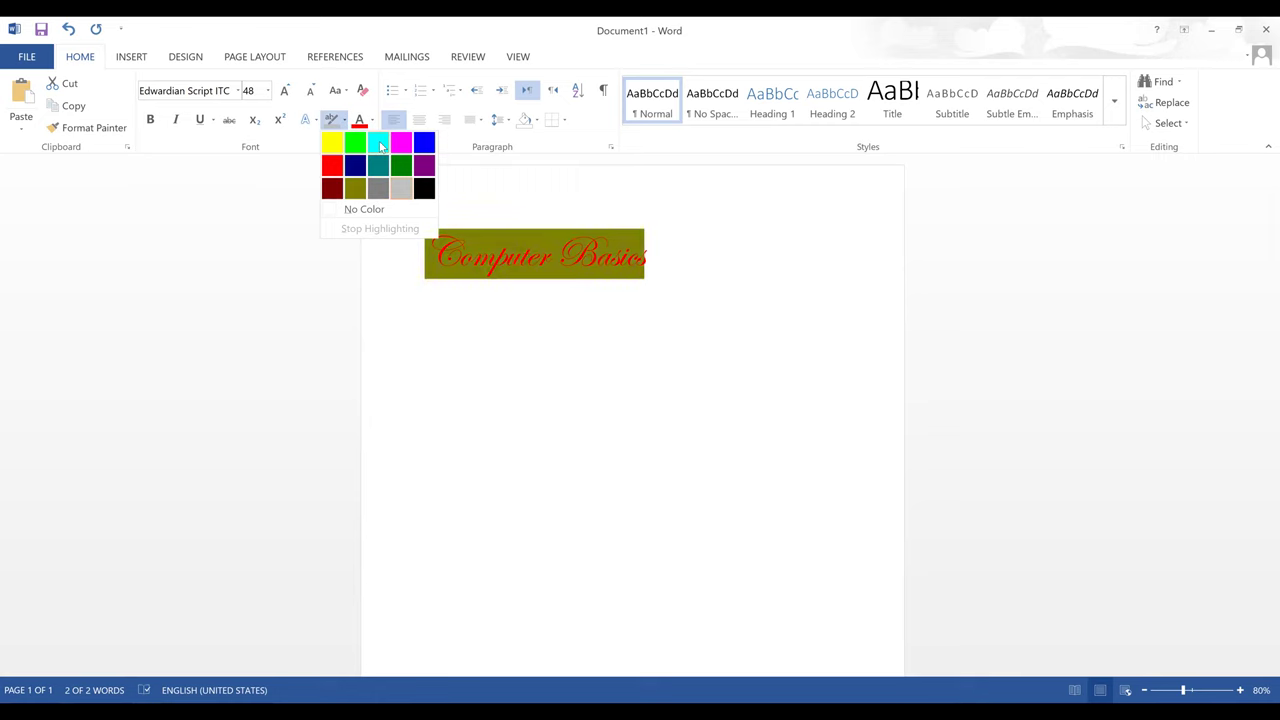
pyautogui.click(380, 147)
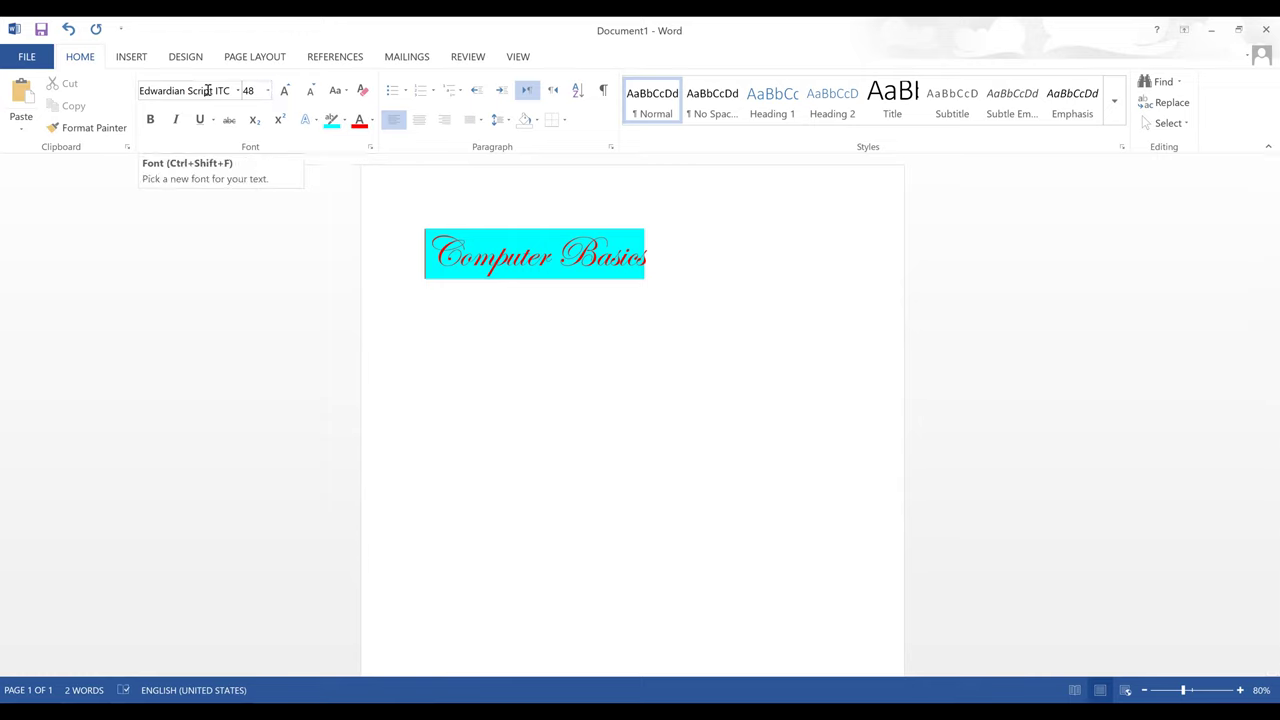
pyautogui.click(485, 258)
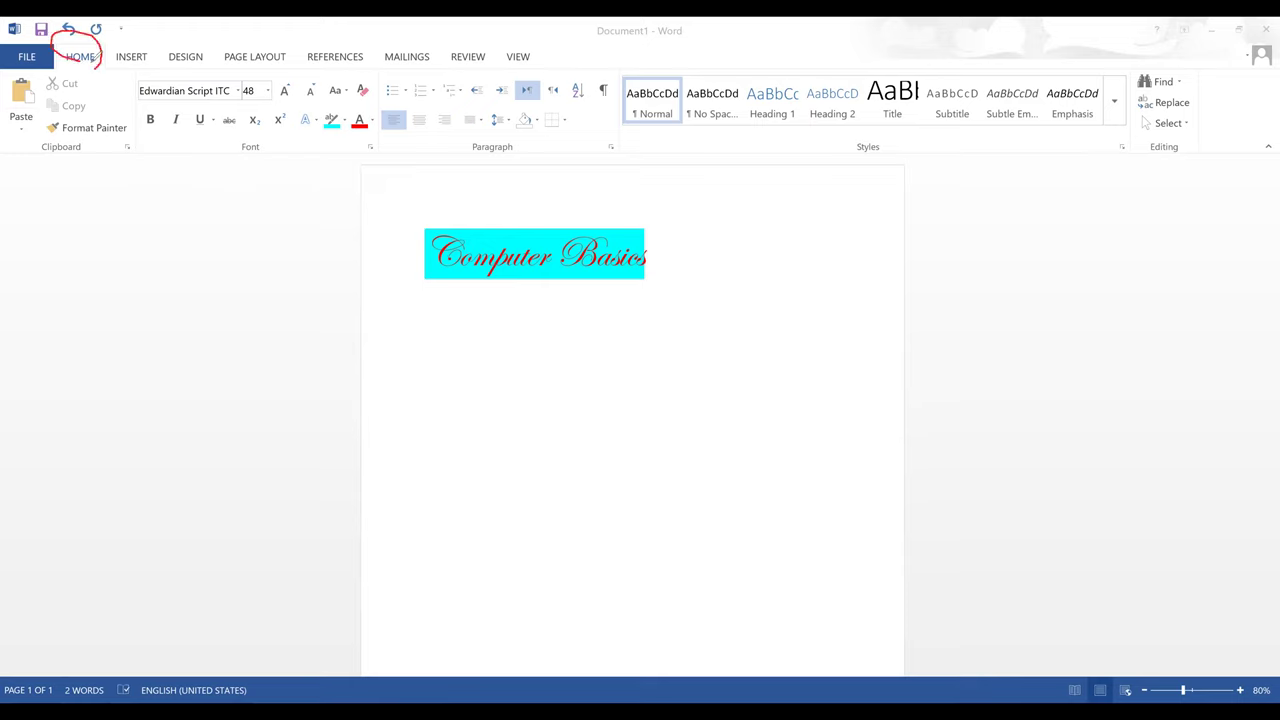
pyautogui.moveTo(80, 58)
pyautogui.mouseDown()
pyautogui.moveTo(39, 153)
pyautogui.moveTo(279, 173)
pyautogui.moveTo(959, 187)
pyautogui.moveTo(1201, 95)
pyautogui.moveTo(1023, 65)
pyautogui.moveTo(96, 62)
pyautogui.mouseUp()
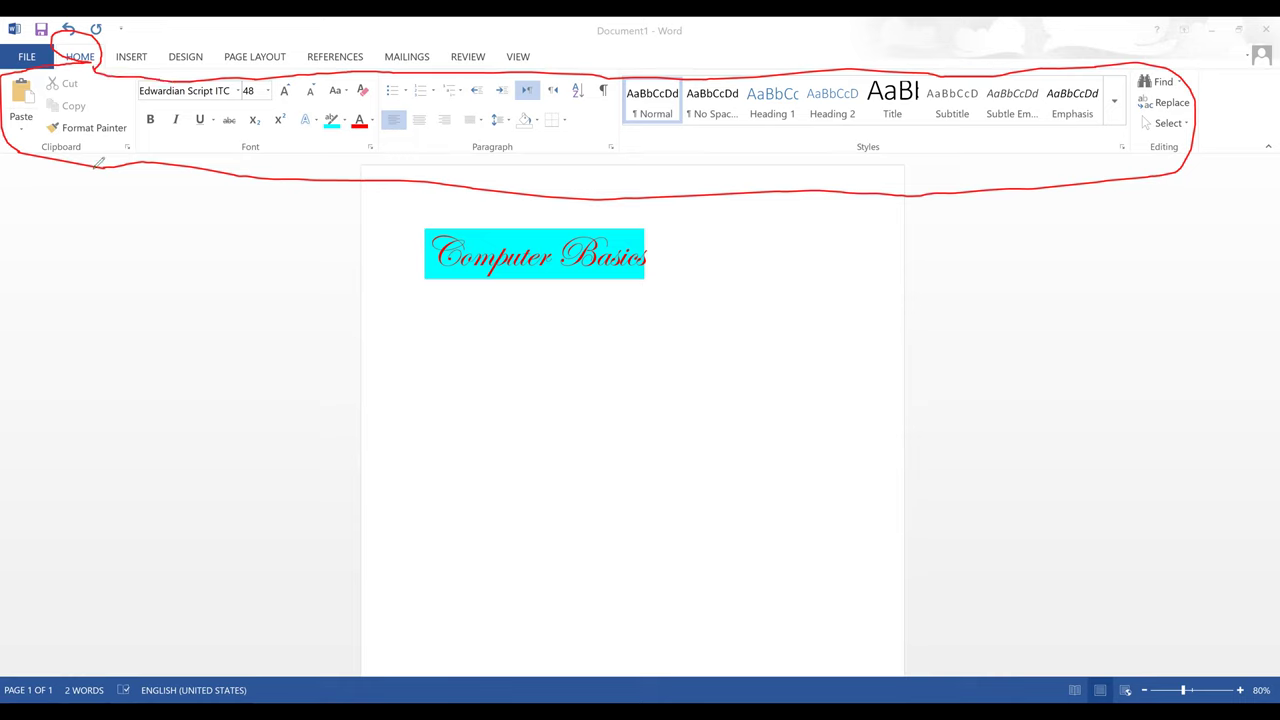
pyautogui.moveTo(58, 138)
pyautogui.mouseDown()
pyautogui.moveTo(26, 148)
pyautogui.moveTo(86, 147)
pyautogui.moveTo(46, 154)
pyautogui.mouseUp()
pyautogui.moveTo(240, 136)
pyautogui.mouseDown()
pyautogui.moveTo(276, 154)
pyautogui.moveTo(228, 146)
pyautogui.moveTo(262, 152)
pyautogui.mouseUp()
pyautogui.moveTo(490, 140)
pyautogui.mouseDown()
pyautogui.moveTo(466, 146)
pyautogui.moveTo(514, 150)
pyautogui.mouseUp()
pyautogui.moveTo(876, 157)
pyautogui.mouseDown()
pyautogui.moveTo(890, 137)
pyautogui.moveTo(886, 152)
pyautogui.mouseUp()
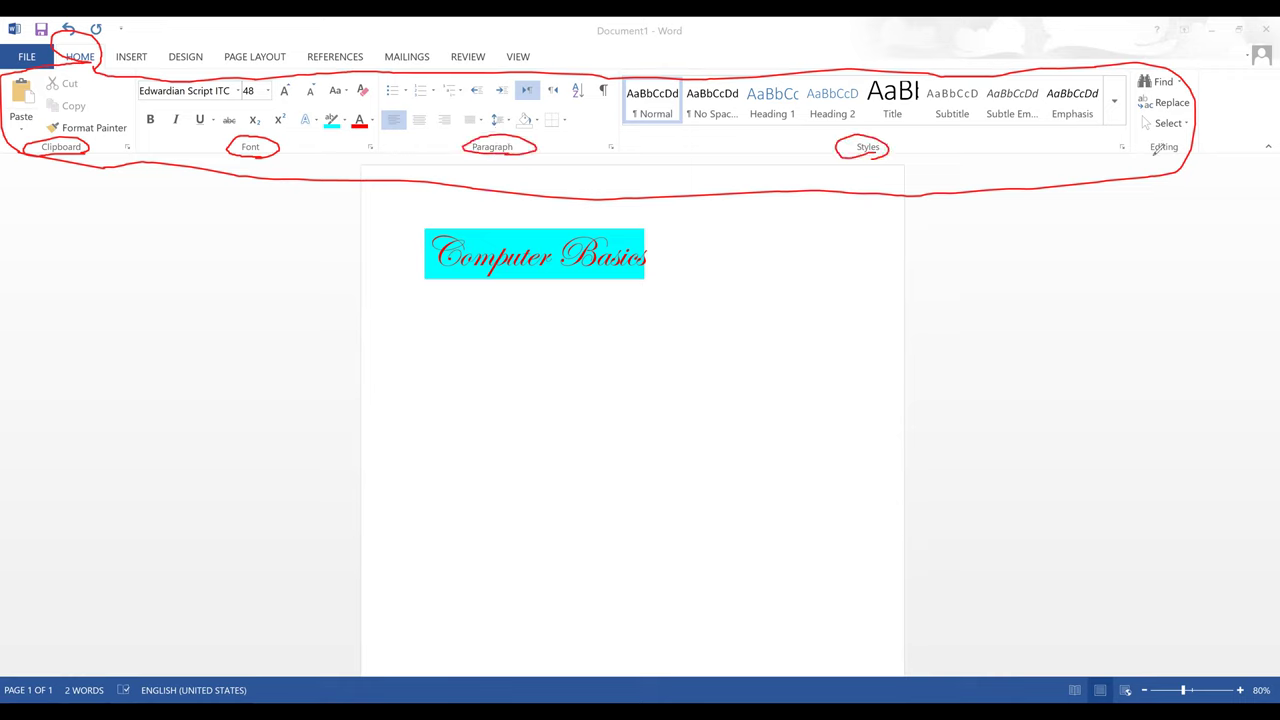
pyautogui.moveTo(1178, 140)
pyautogui.mouseDown()
pyautogui.moveTo(1128, 148)
pyautogui.moveTo(1176, 152)
pyautogui.mouseUp()
pyautogui.moveTo(285, 163)
pyautogui.mouseDown()
pyautogui.moveTo(294, 173)
pyautogui.moveTo(317, 157)
pyautogui.mouseUp()
pyautogui.moveTo(508, 170); pyautogui.dragTo(545, 157)
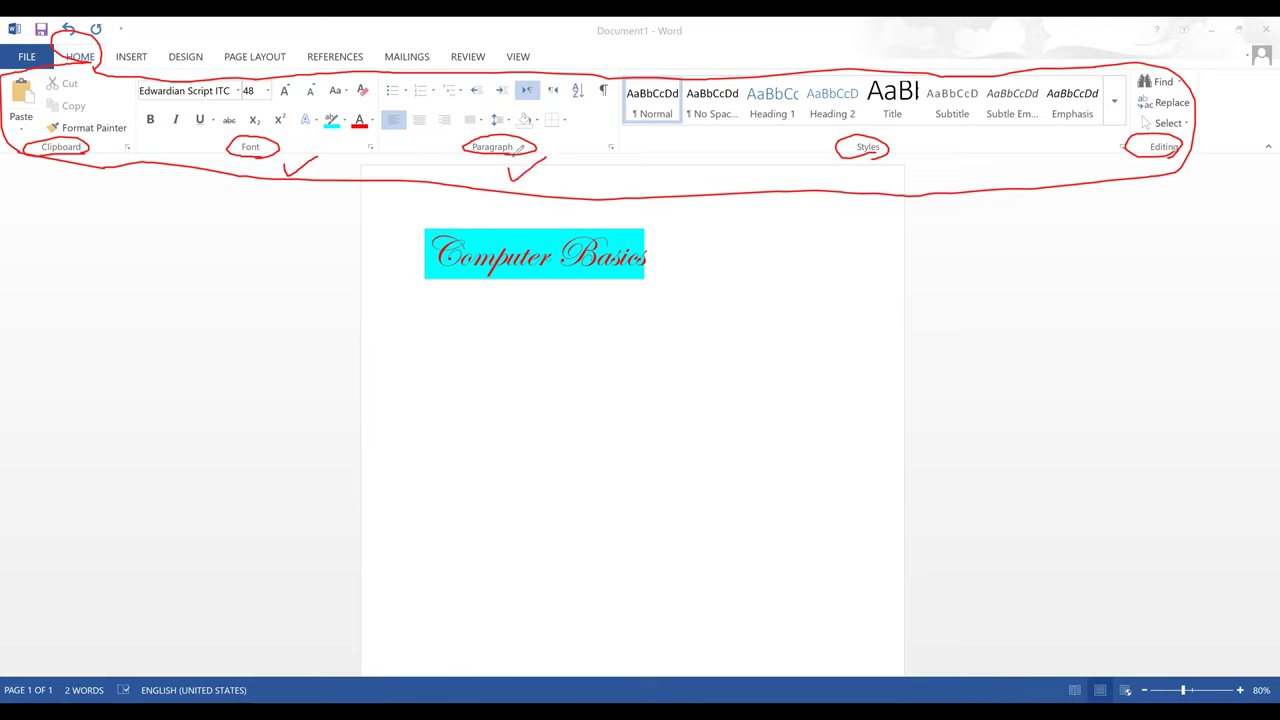
pyautogui.moveTo(94, 150); pyautogui.dragTo(121, 134)
# - Type a person's name on a new line below the title and indent it
pyautogui.press('Return')
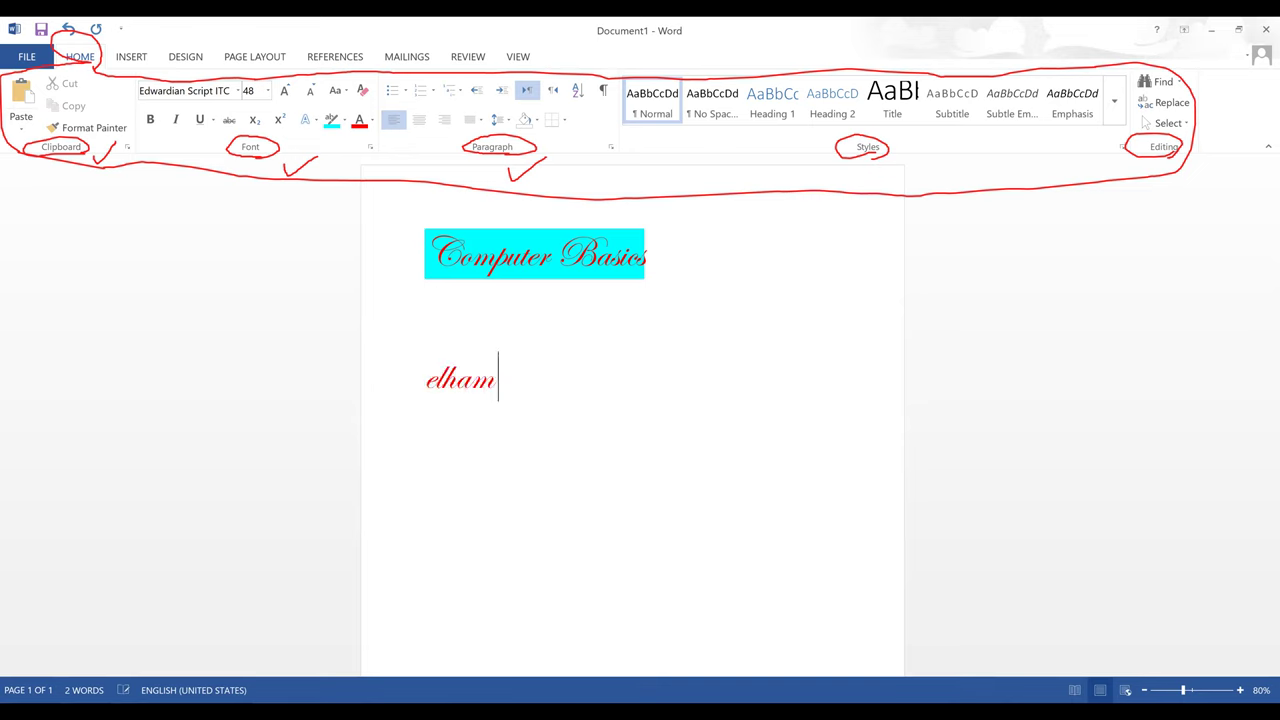
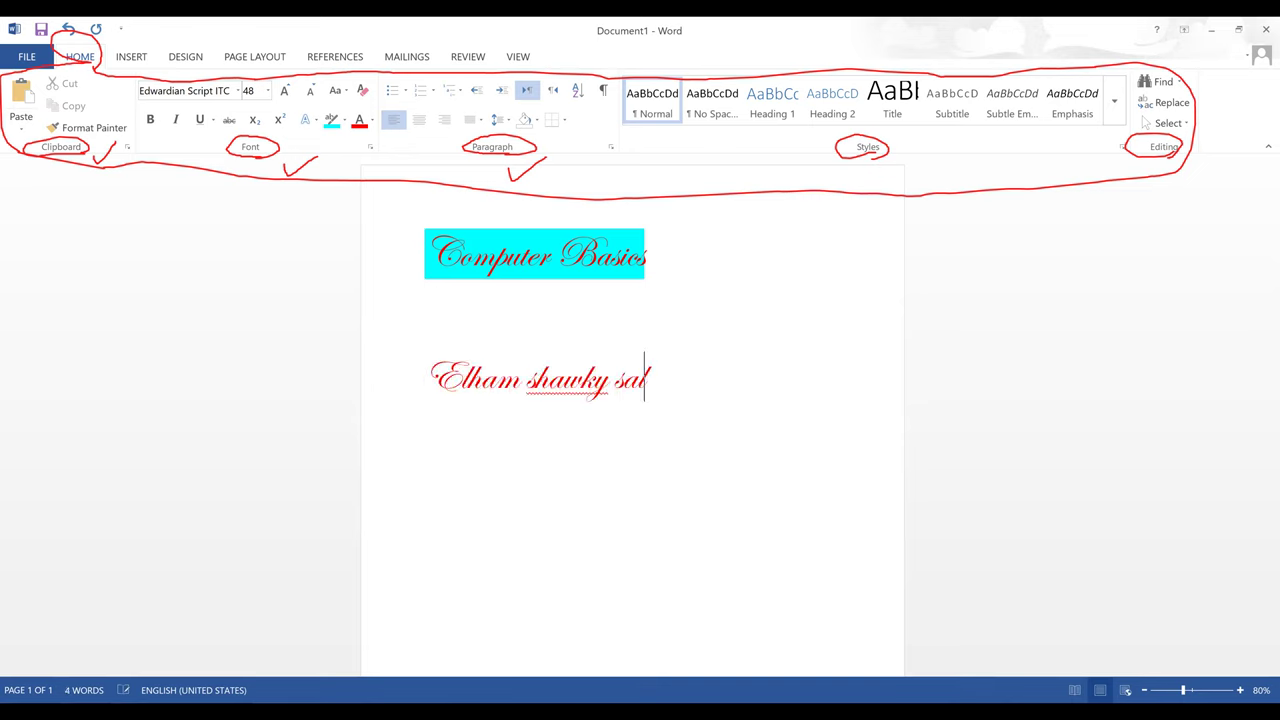
pyautogui.click(458, 381)
pyautogui.click(440, 380)
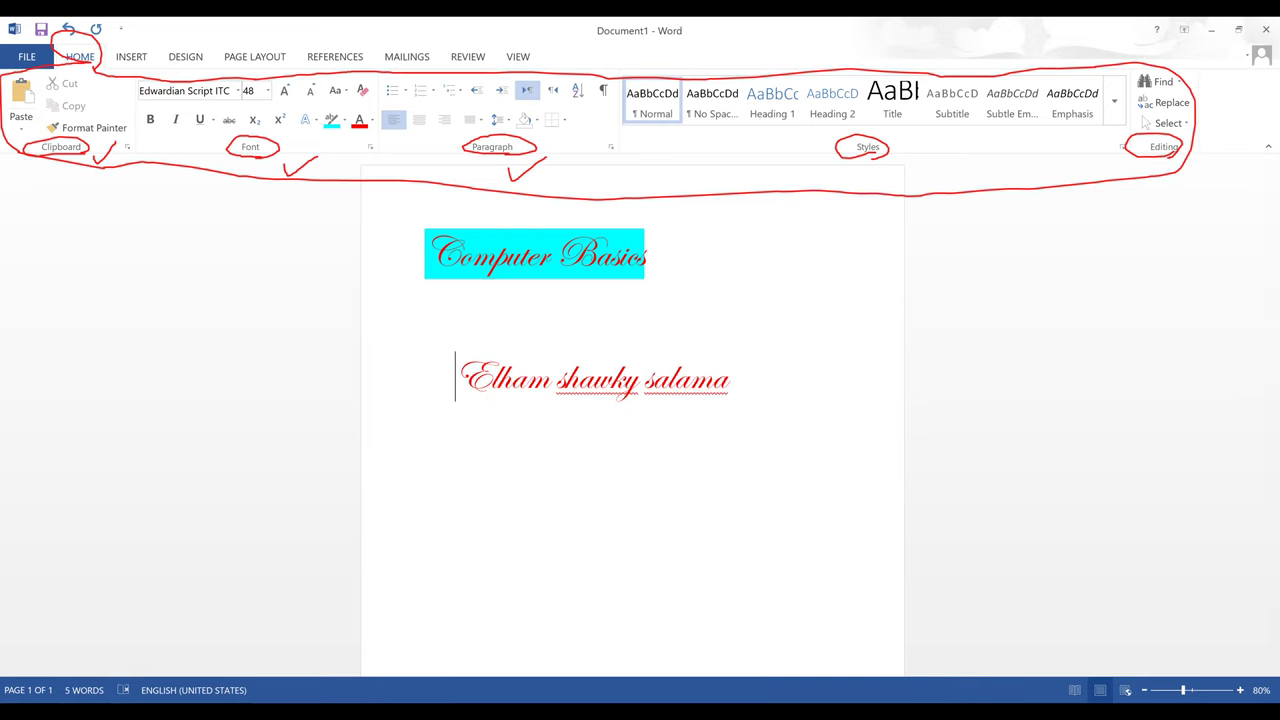
pyautogui.click(729, 381)
# - Add a test line 'jgskjhksj' below the name, then select both practice lines
pyautogui.press('Return')
pyautogui.write('jgskjhksj')
pyautogui.press('Return')
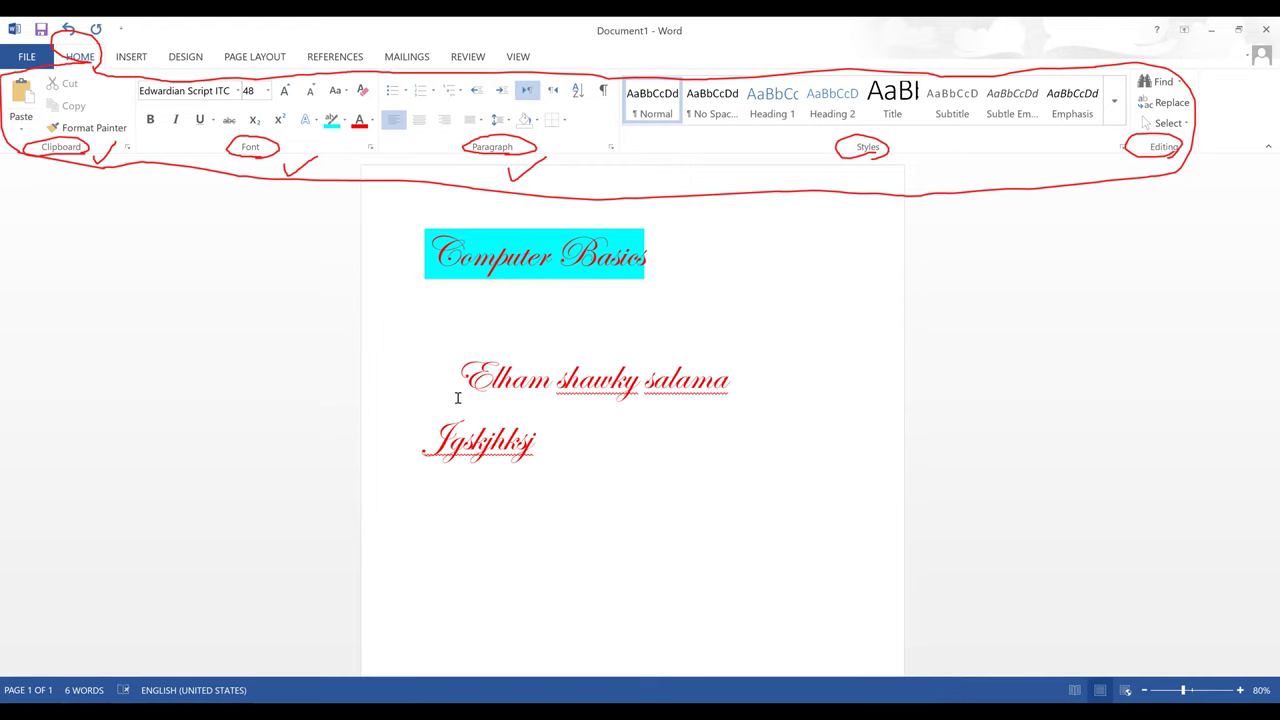
pyautogui.click(505, 425)
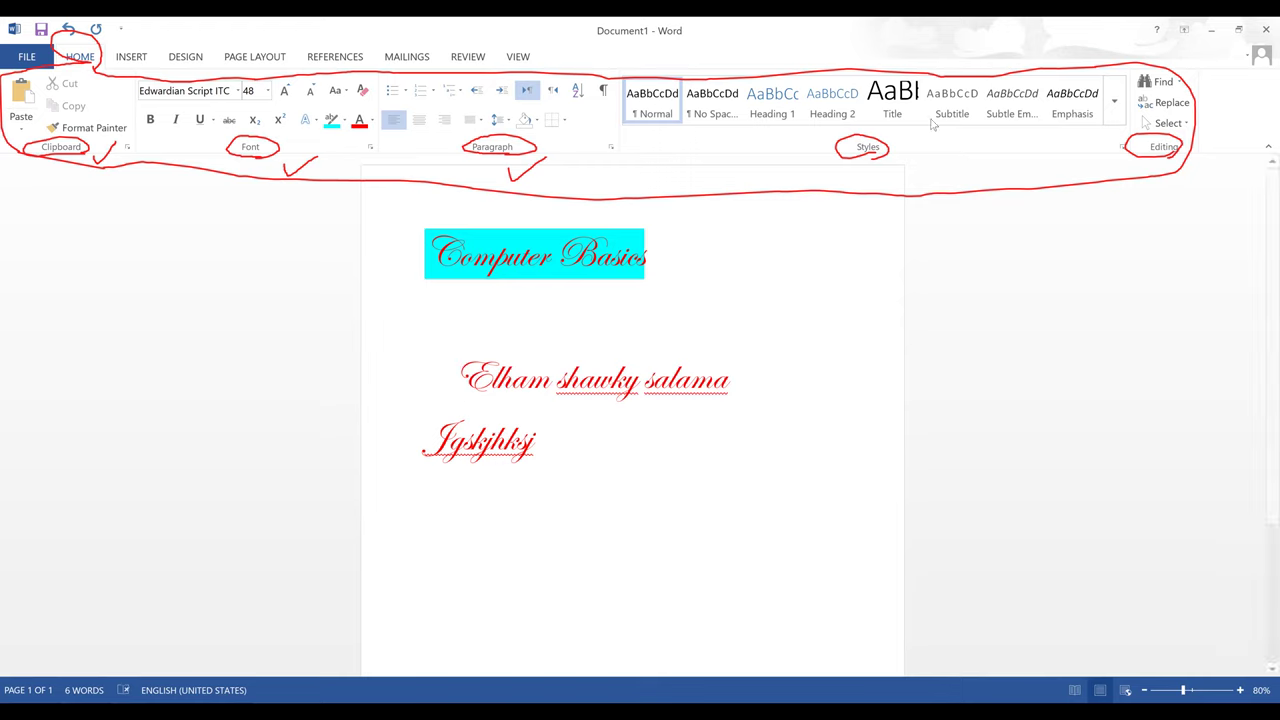
pyautogui.click(551, 440)
pyautogui.moveTo(513, 437); pyautogui.dragTo(434, 366)
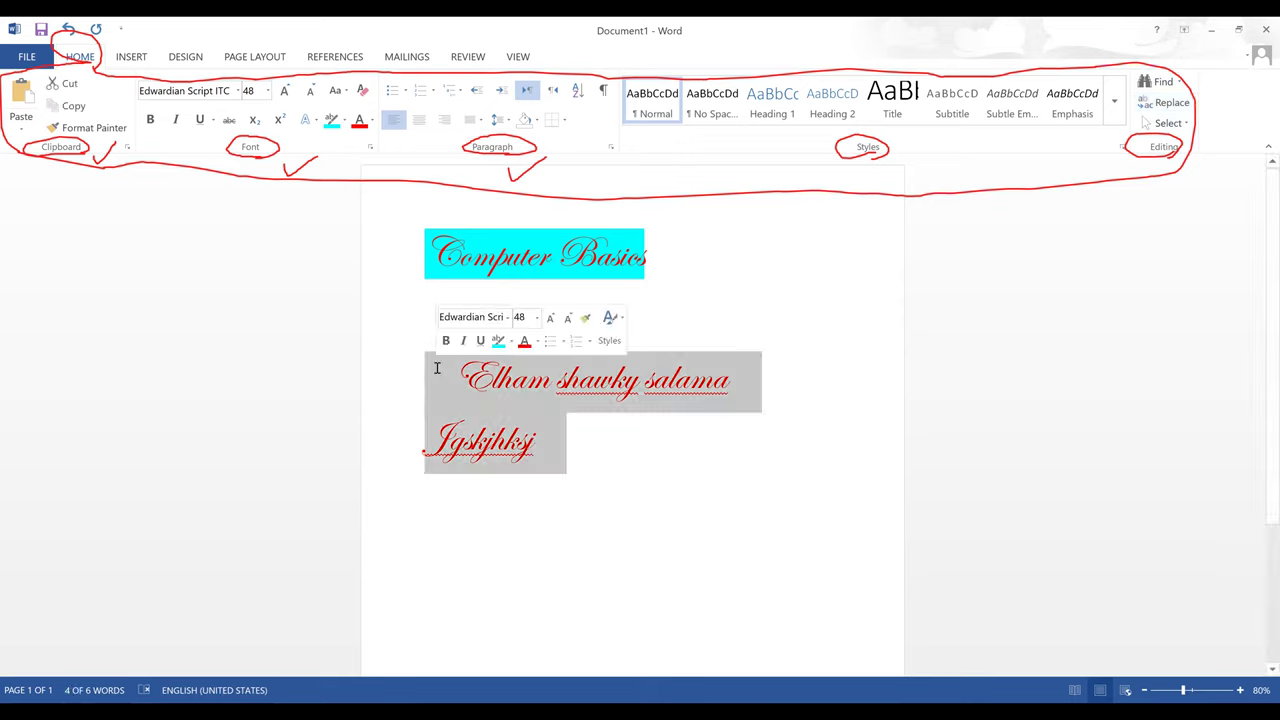
# - Delete the two selected practice lines with Backspace
pyautogui.press('BackSpace')
pyautogui.press('BackSpace')
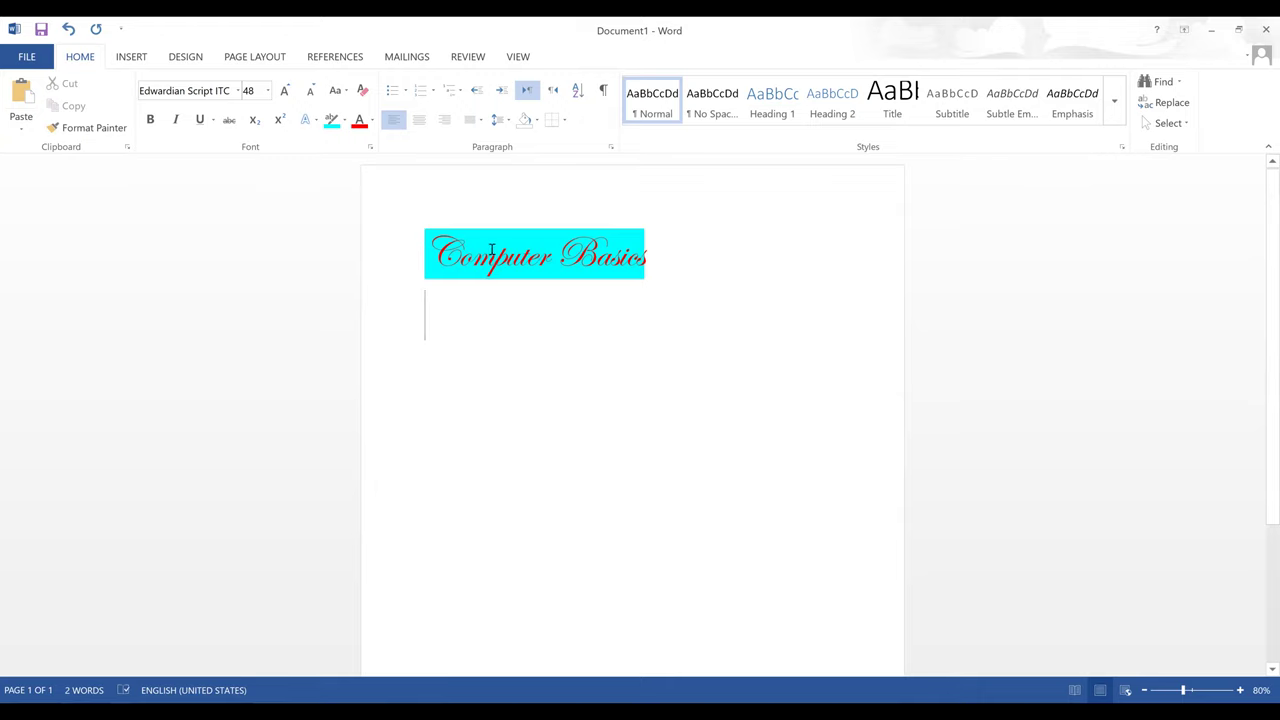
# - Select all the text and apply the gold text effect to the title
pyautogui.hotkey('ctrl', 'a')
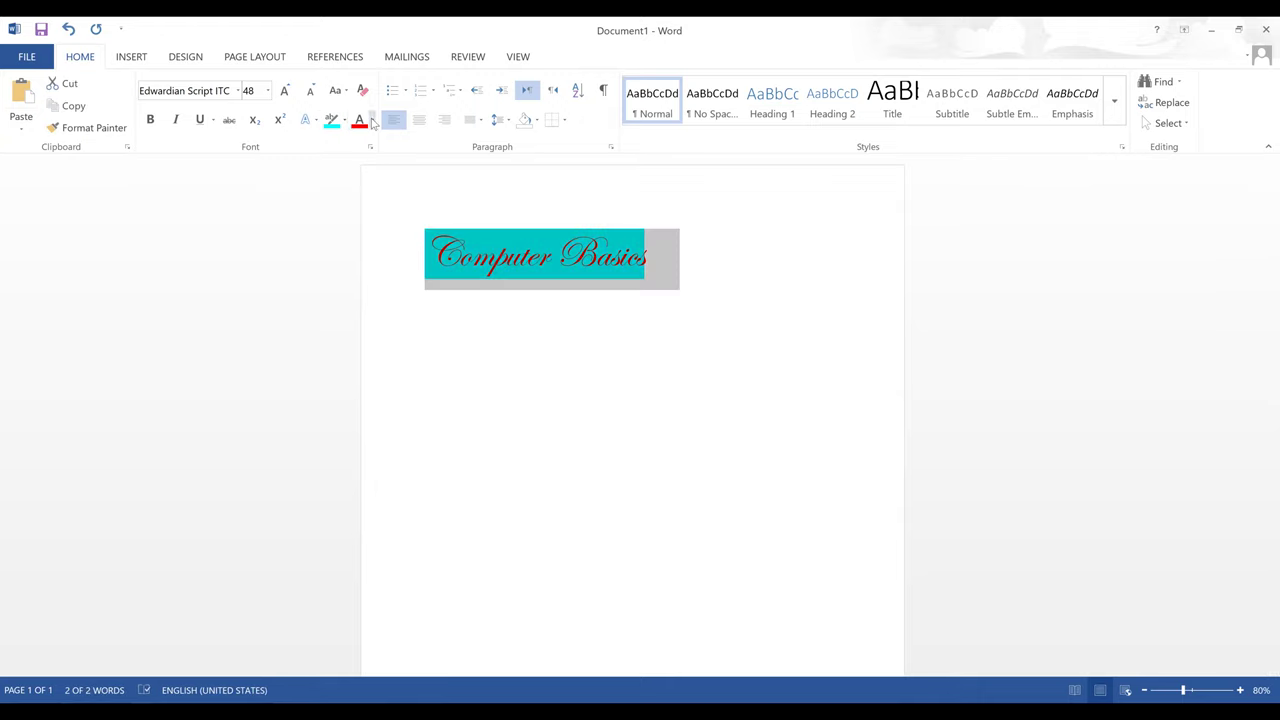
pyautogui.click(317, 121)
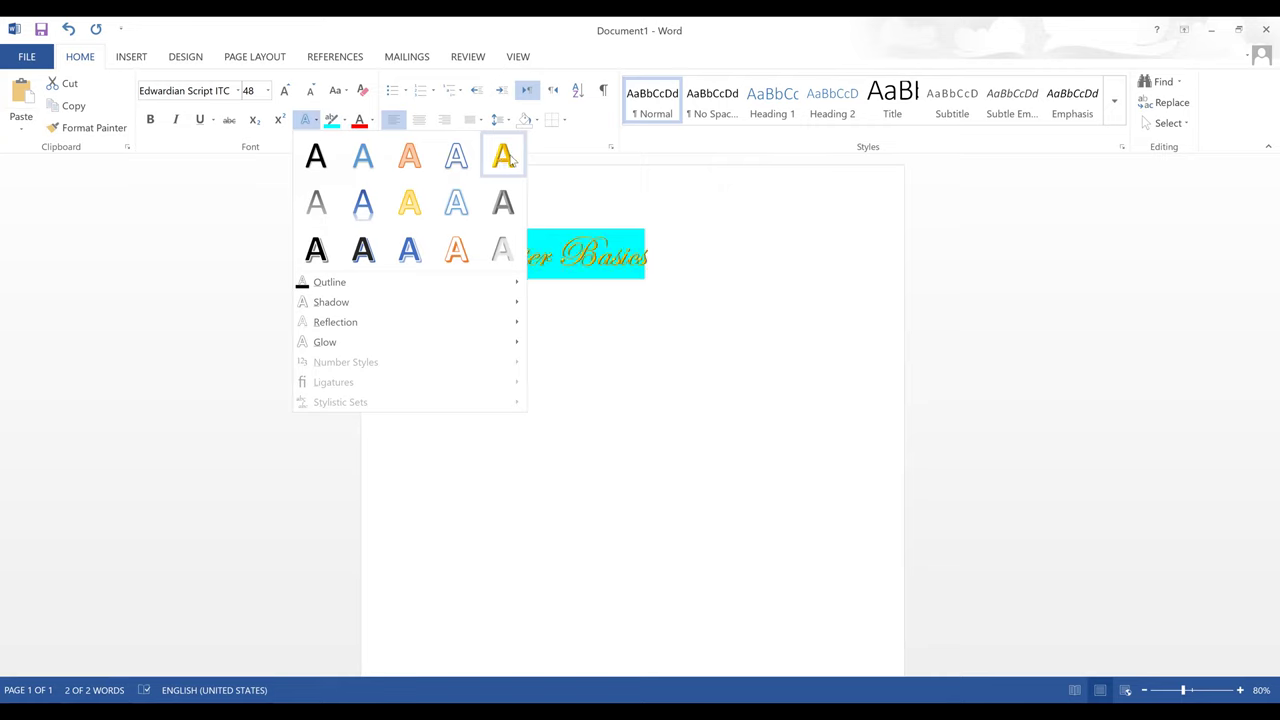
pyautogui.click(510, 160)
pyautogui.click(614, 320)
# - Reselect the title and replace the gold effect with a blue text effect
pyautogui.moveTo(651, 257); pyautogui.dragTo(471, 239)
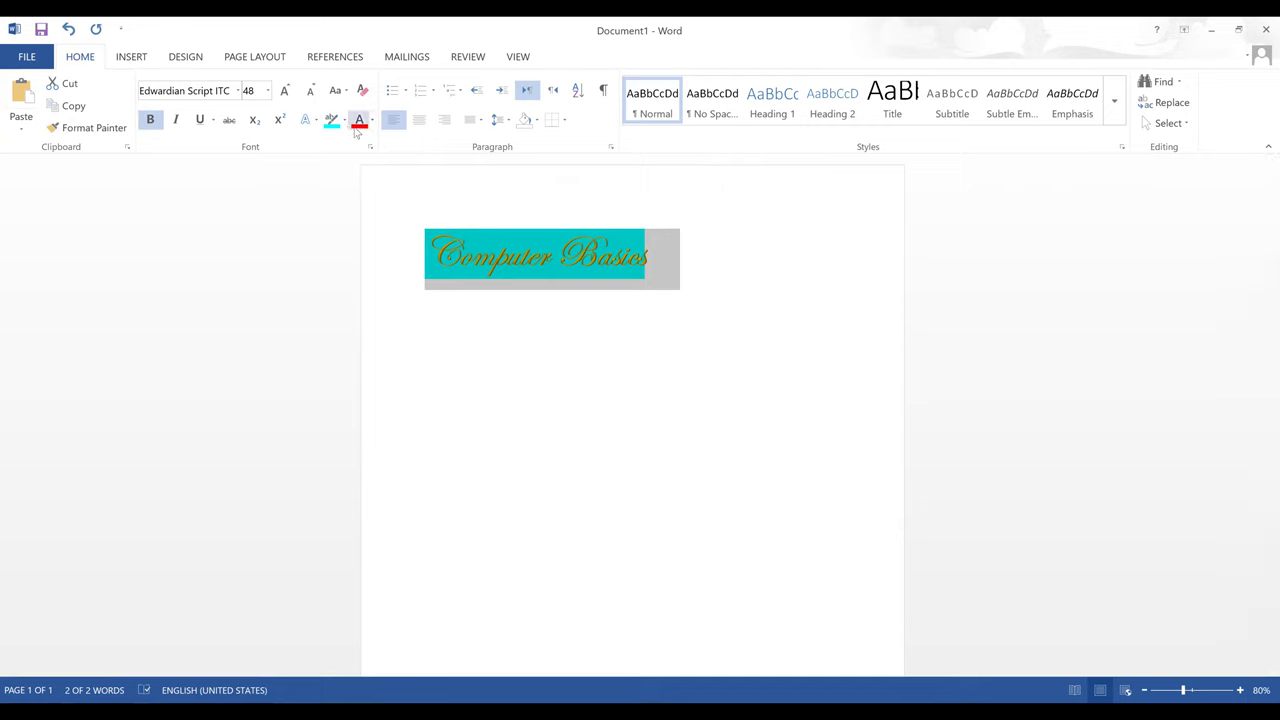
pyautogui.click(313, 120)
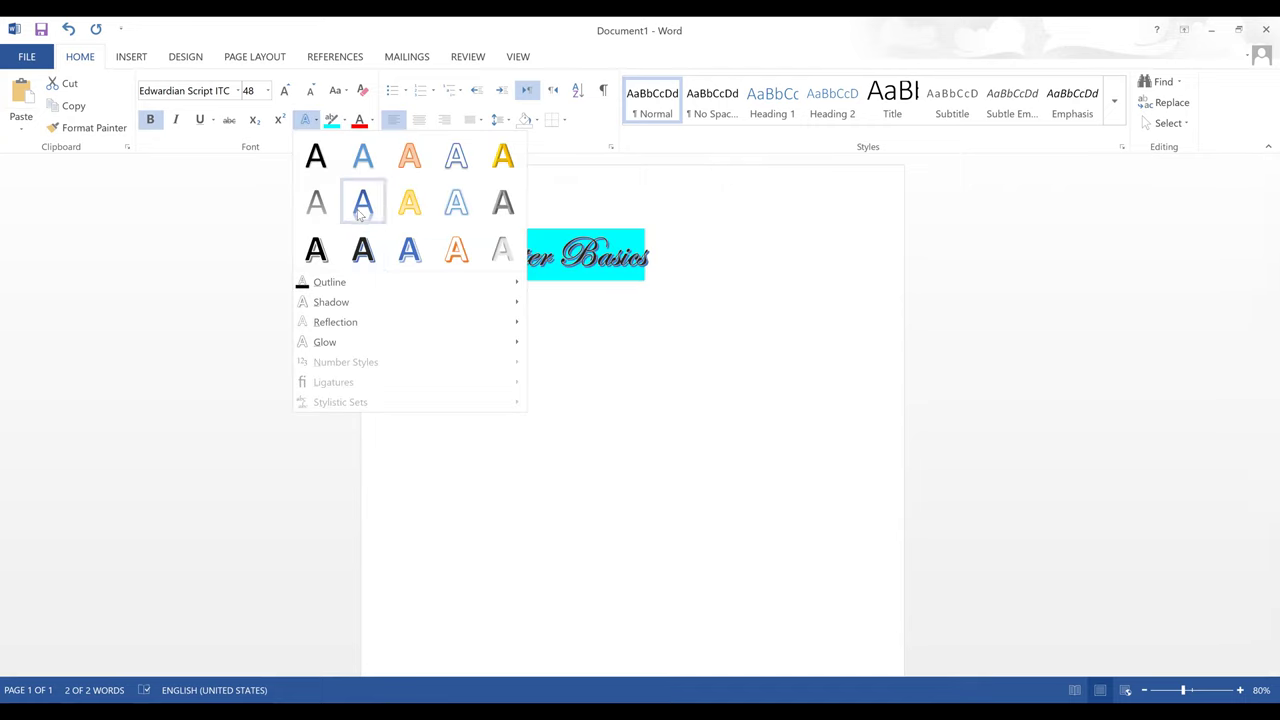
pyautogui.click(362, 210)
pyautogui.click(565, 356)
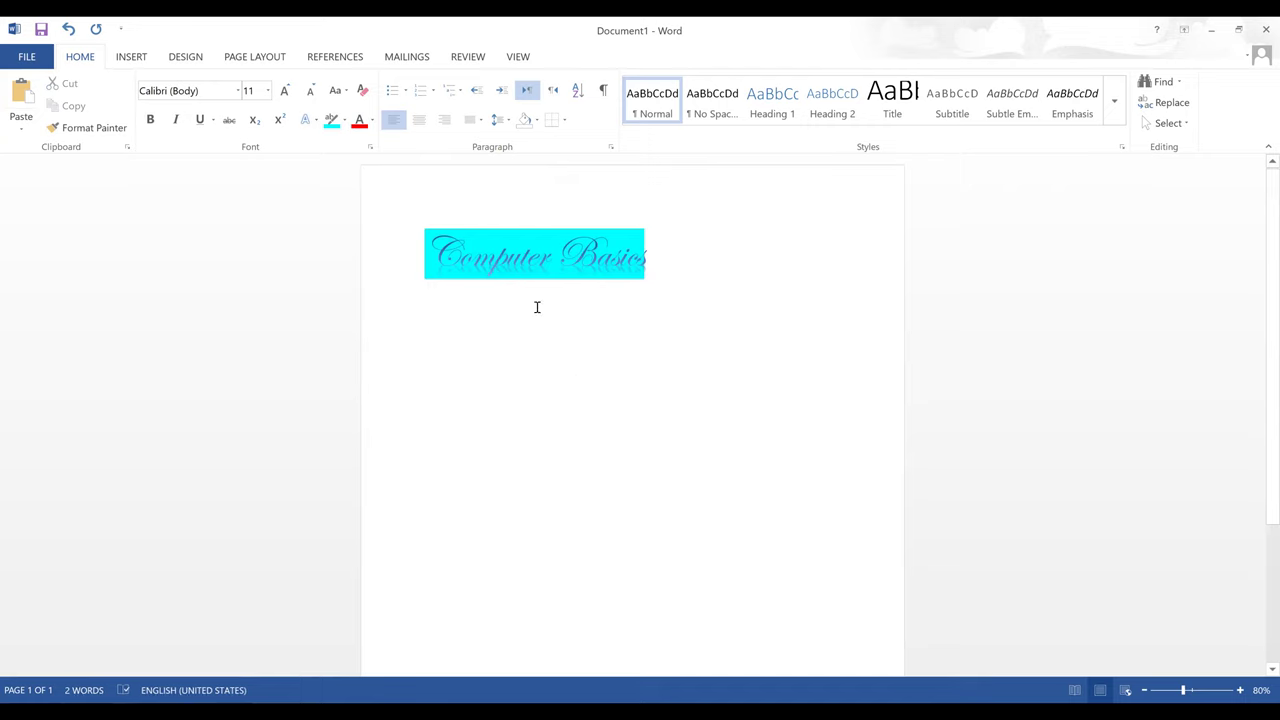
# - Shrink the title to 28 pt, grow it through 36 and 72 pt, then return it to 48 pt
pyautogui.moveTo(649, 257); pyautogui.dragTo(454, 252)
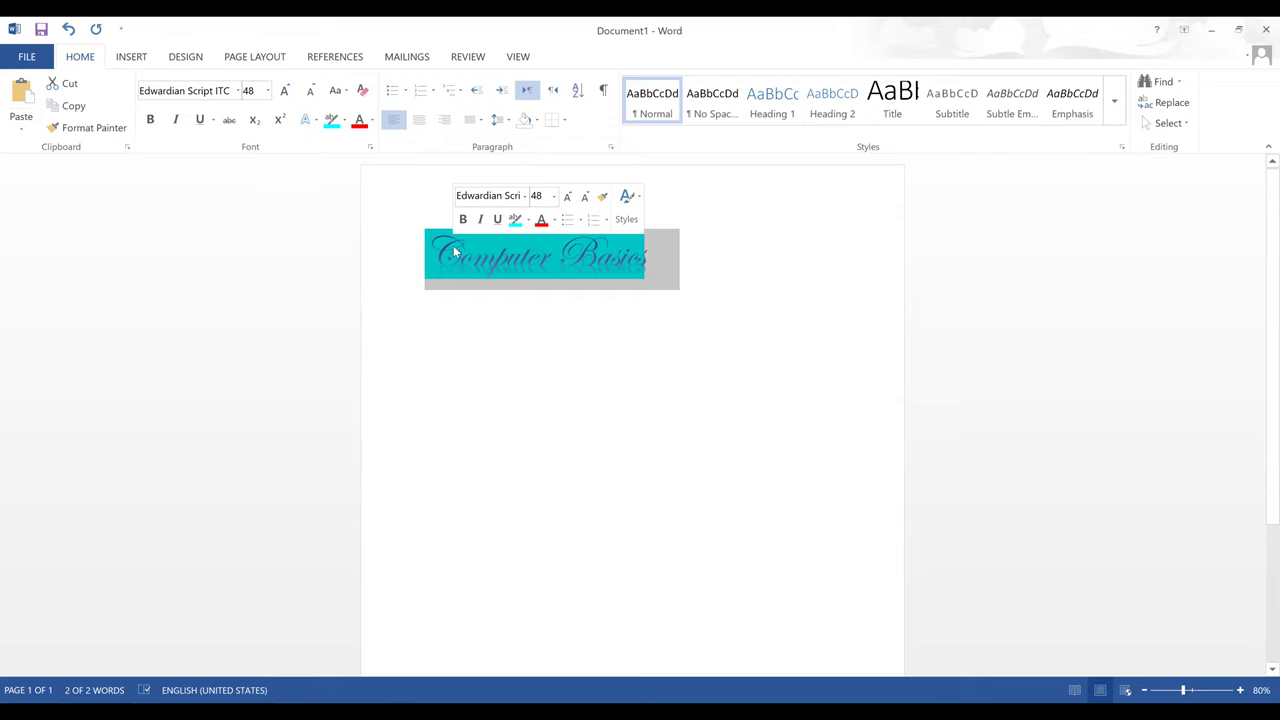
pyautogui.click(311, 96)
pyautogui.click(311, 96)
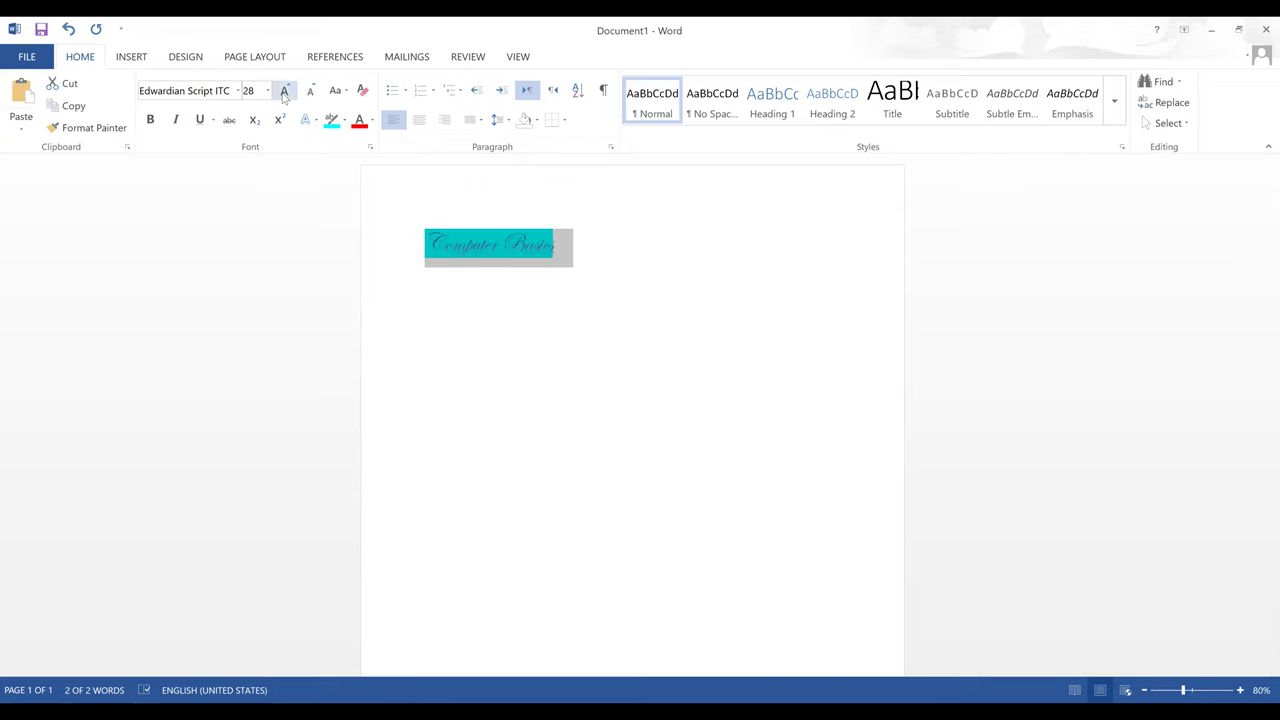
pyautogui.click(284, 92)
pyautogui.click(284, 92)
pyautogui.click(284, 92)
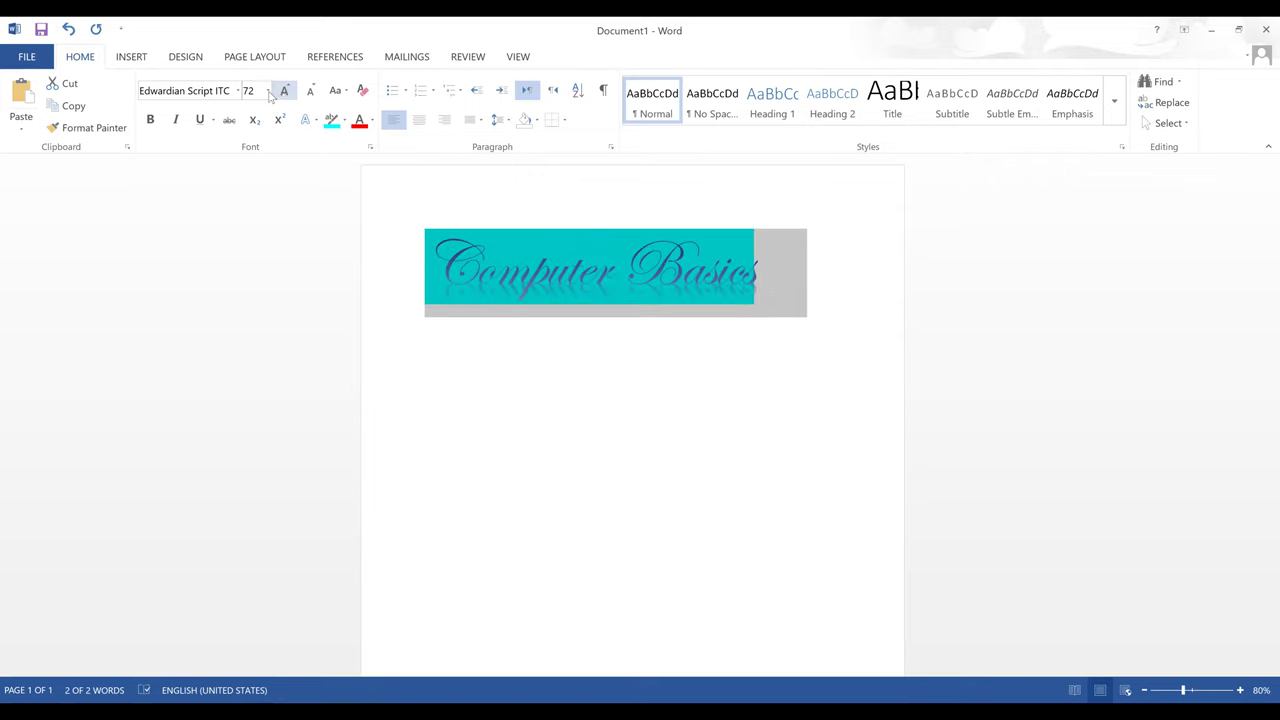
pyautogui.click(249, 91)
pyautogui.click(267, 90)
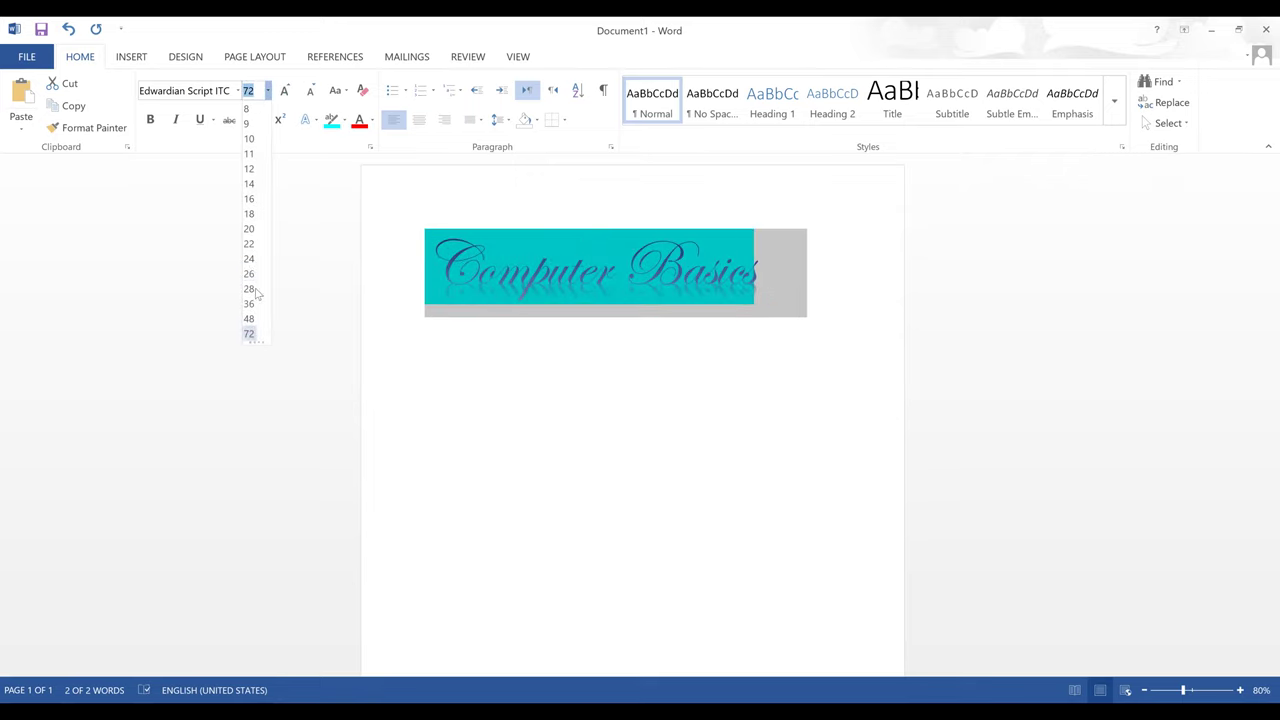
pyautogui.click(314, 92)
pyautogui.click(314, 92)
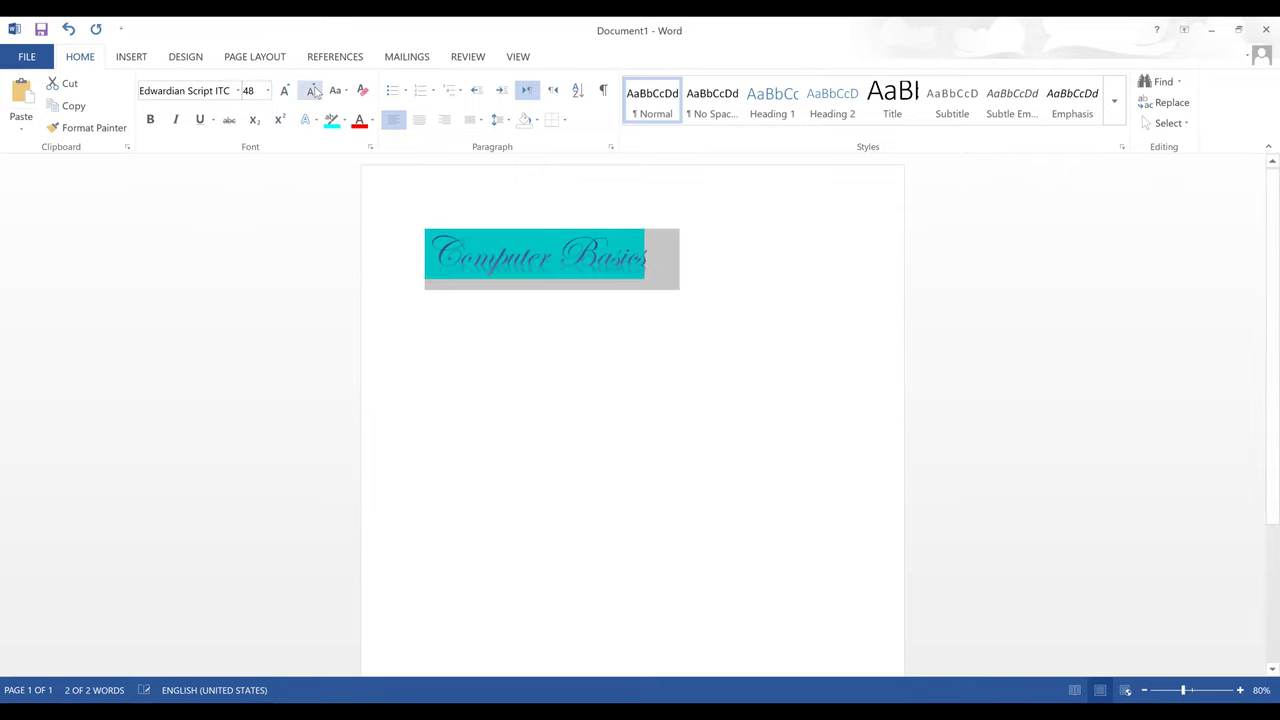
# - Toggle bold, italic and underline on and off, leaving the title plain
pyautogui.click(151, 120)
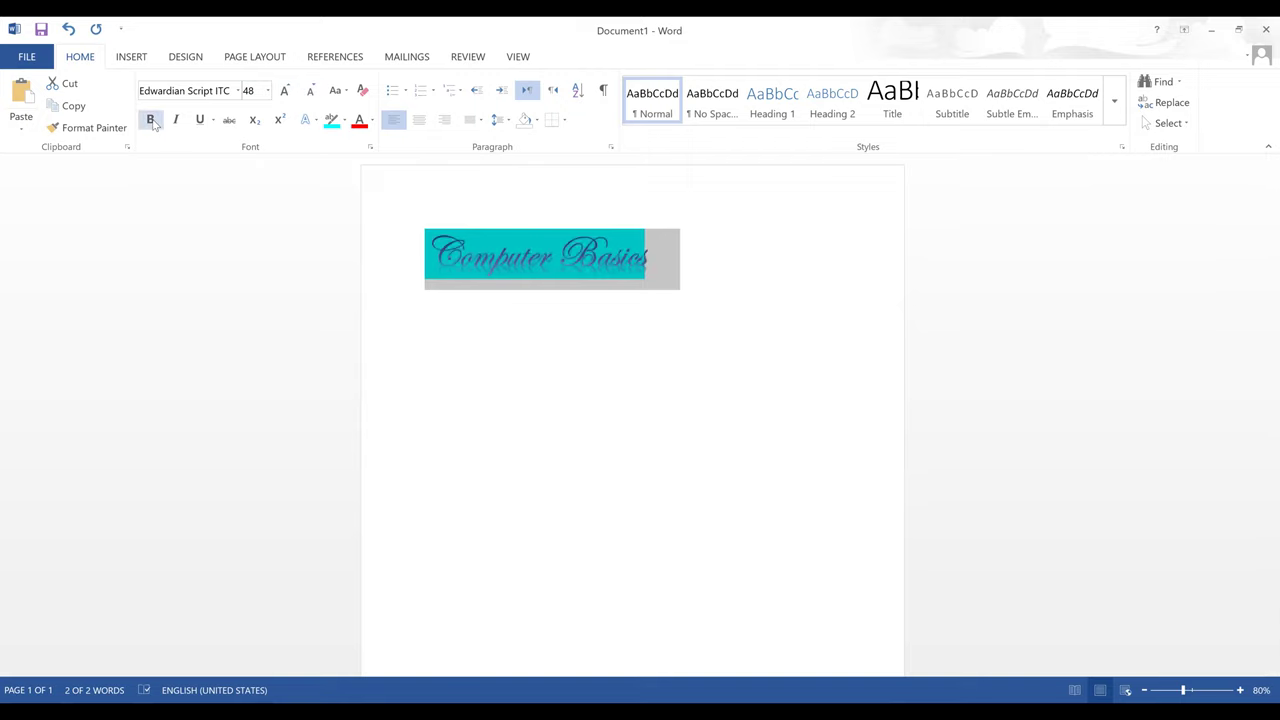
pyautogui.click(151, 120)
pyautogui.click(184, 122)
pyautogui.click(184, 122)
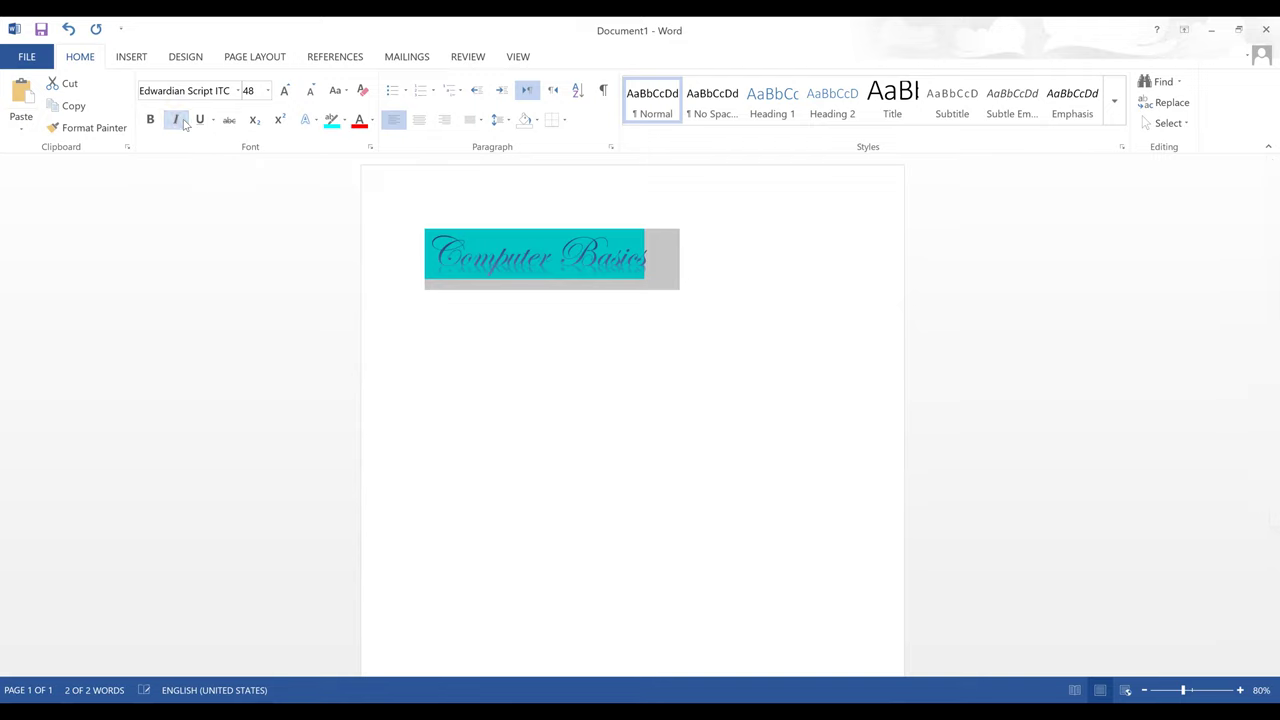
pyautogui.click(205, 126)
pyautogui.click(205, 126)
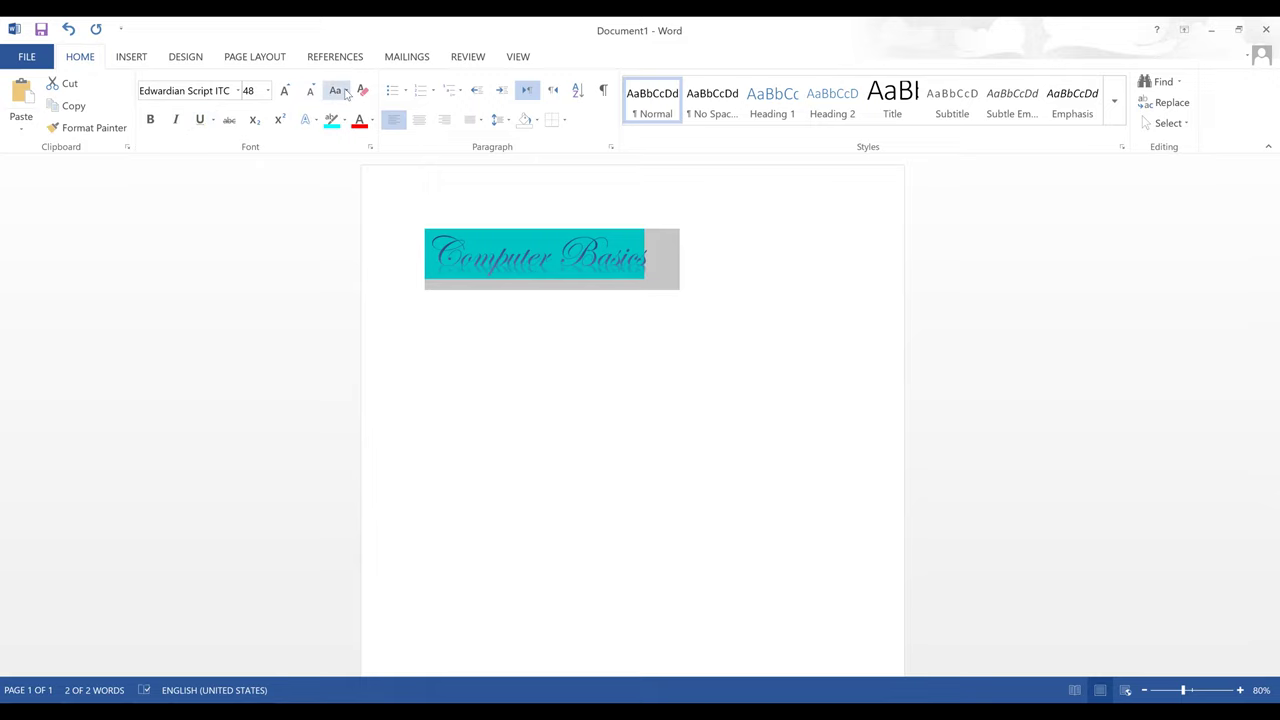
pyautogui.click(346, 91)
# - Switch the title to lowercase, then UPPERCASE, then Capitalize Each Word, and reselect the heading
pyautogui.click(360, 129)
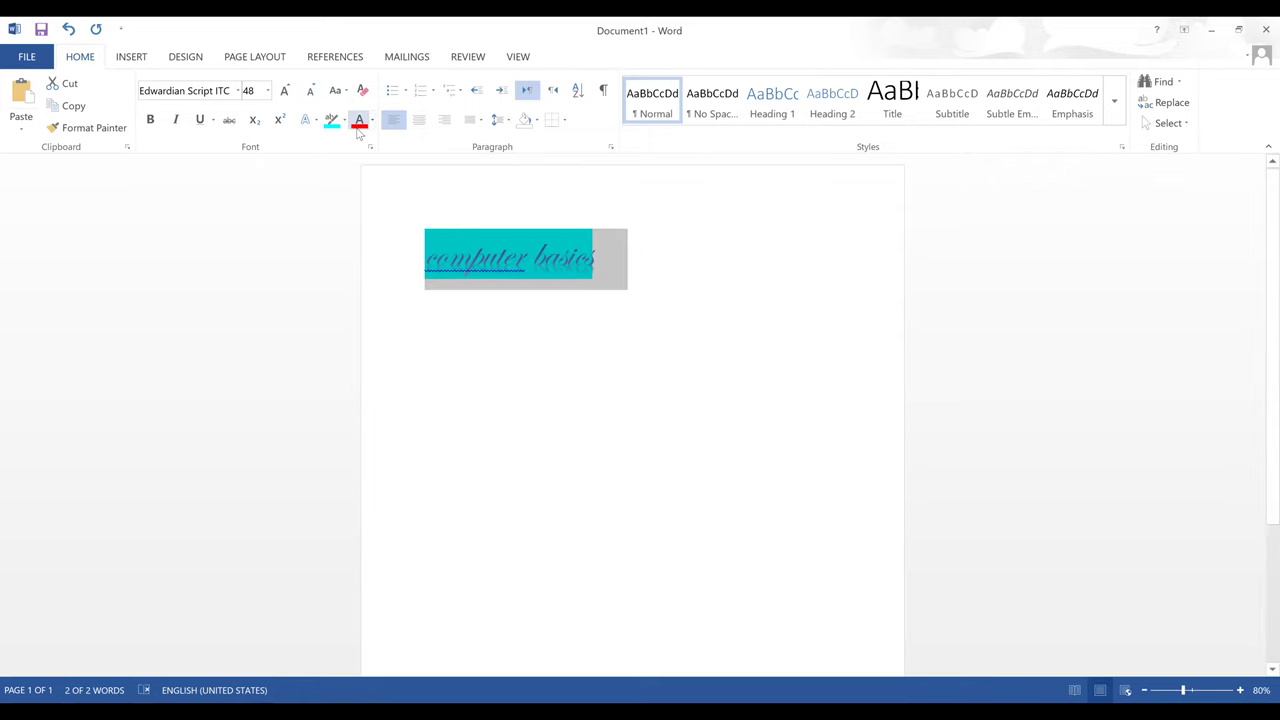
pyautogui.click(340, 91)
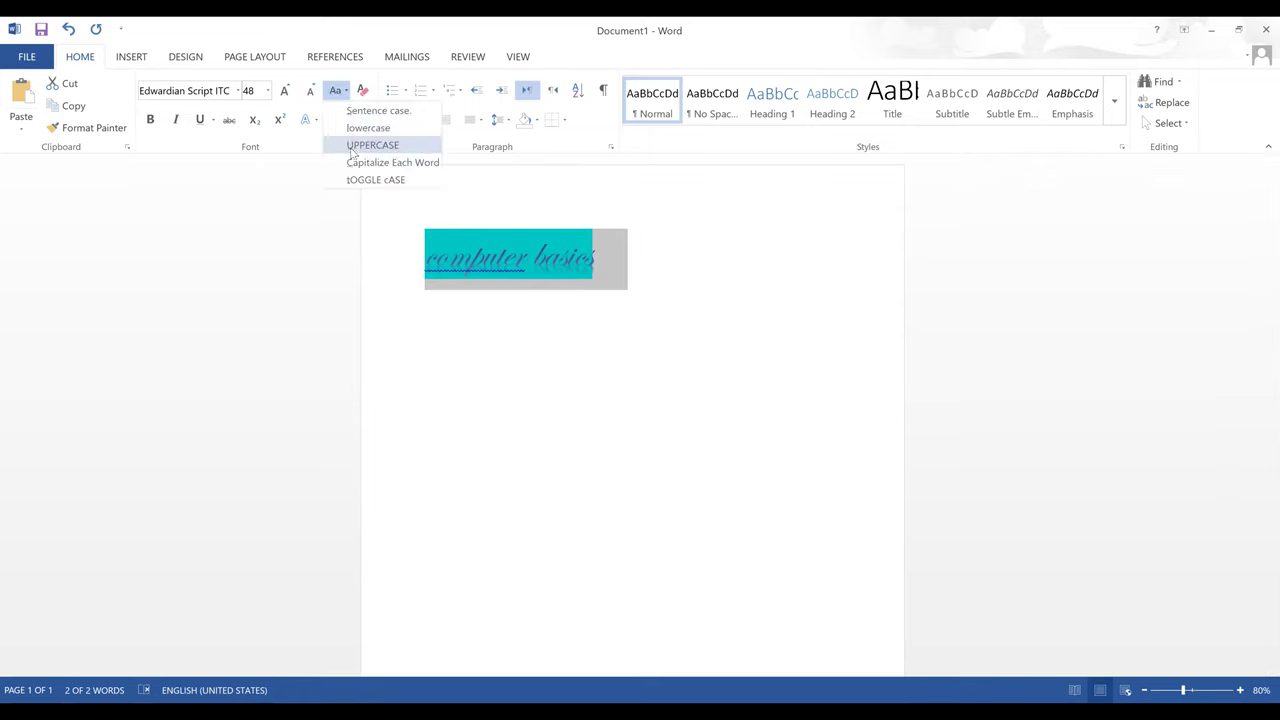
pyautogui.click(352, 146)
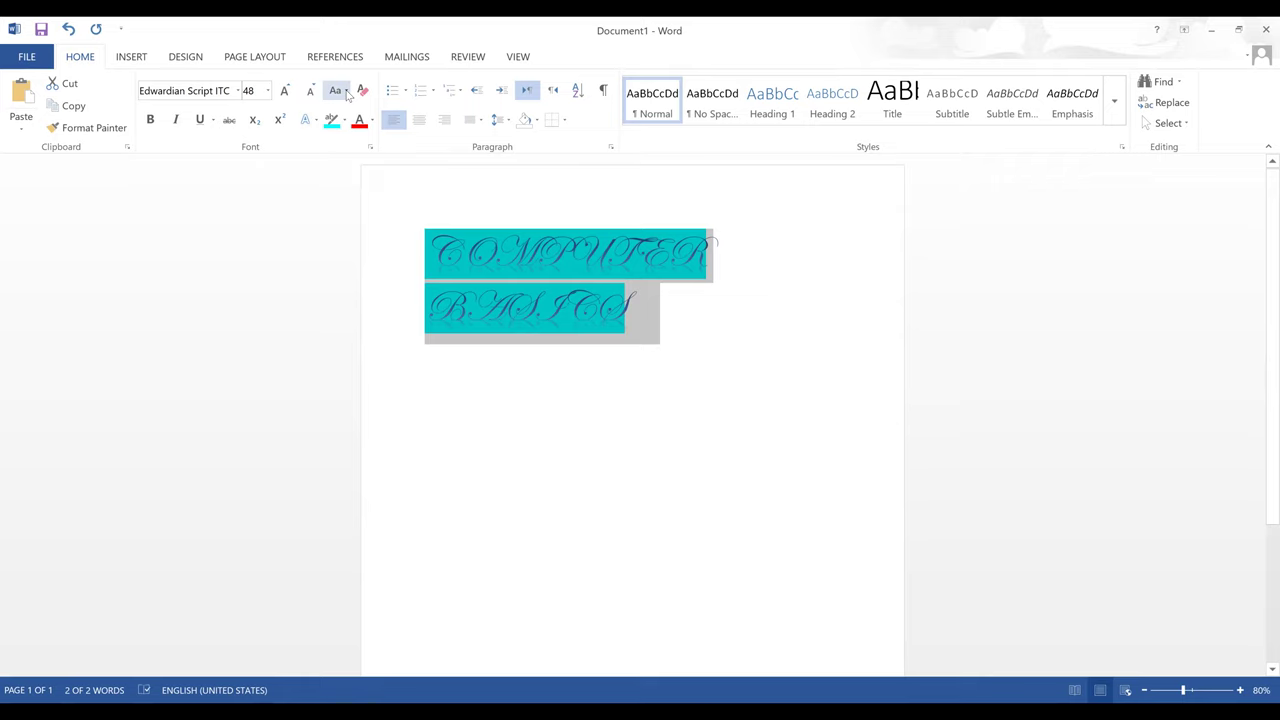
pyautogui.click(340, 91)
pyautogui.click(352, 163)
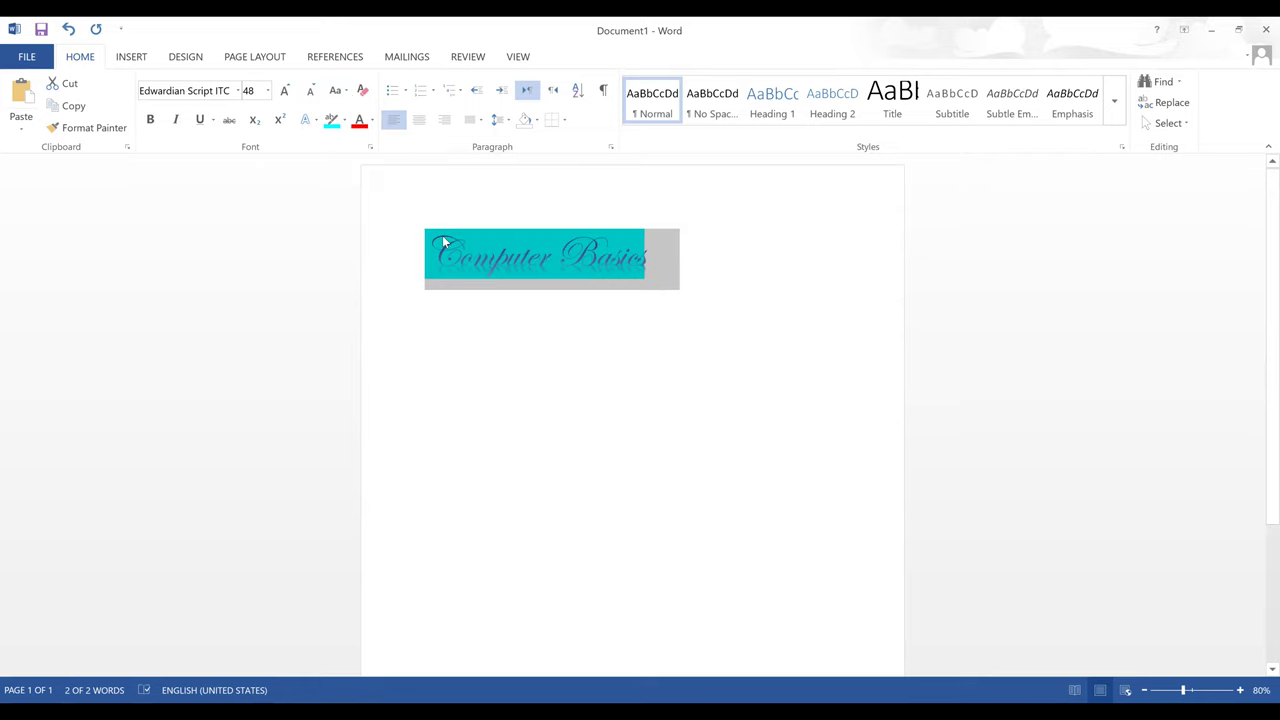
pyautogui.click(460, 265)
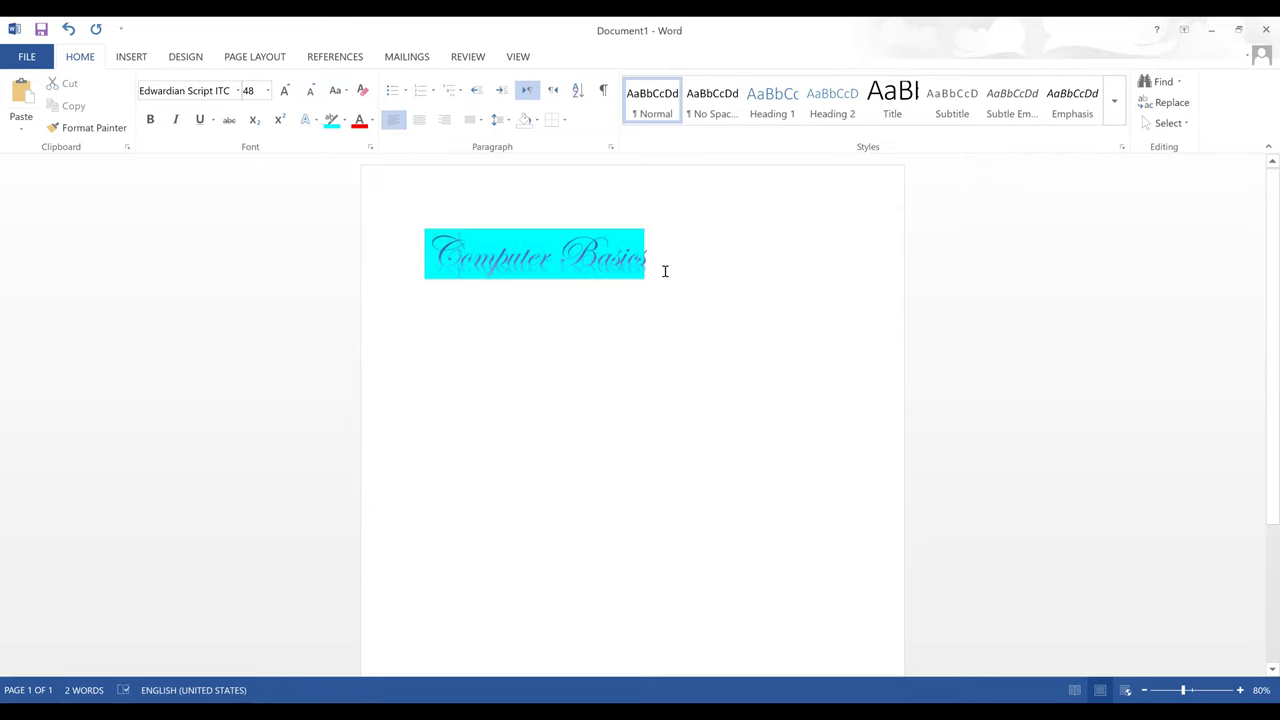
pyautogui.tripleClick(441, 232)
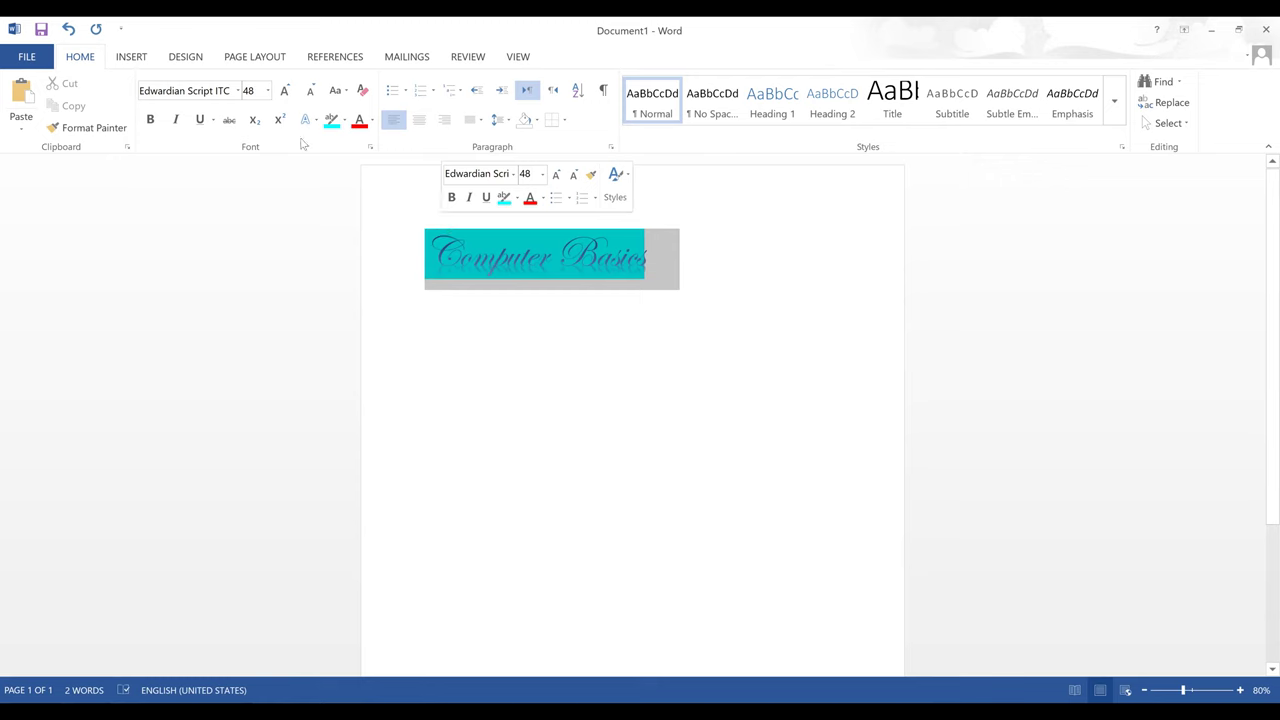
# - Change the heading font to Times New Roman
pyautogui.click(239, 92)
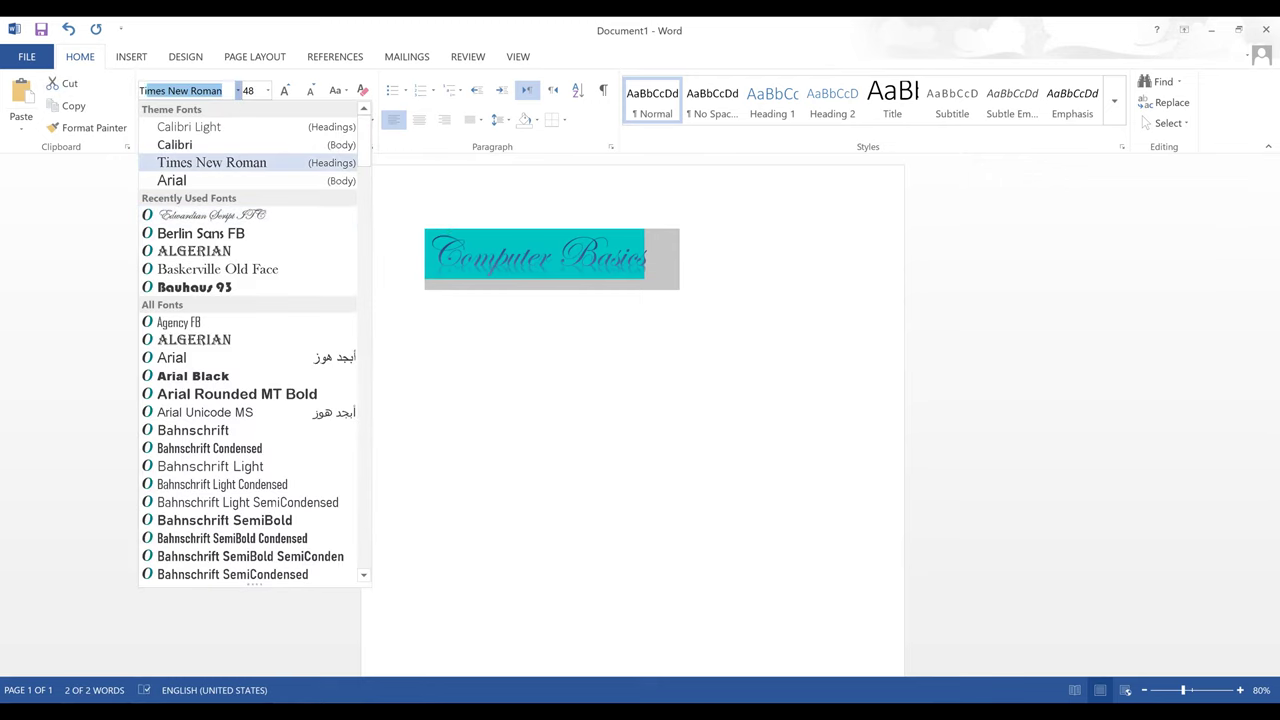
pyautogui.click(205, 160)
pyautogui.click(612, 287)
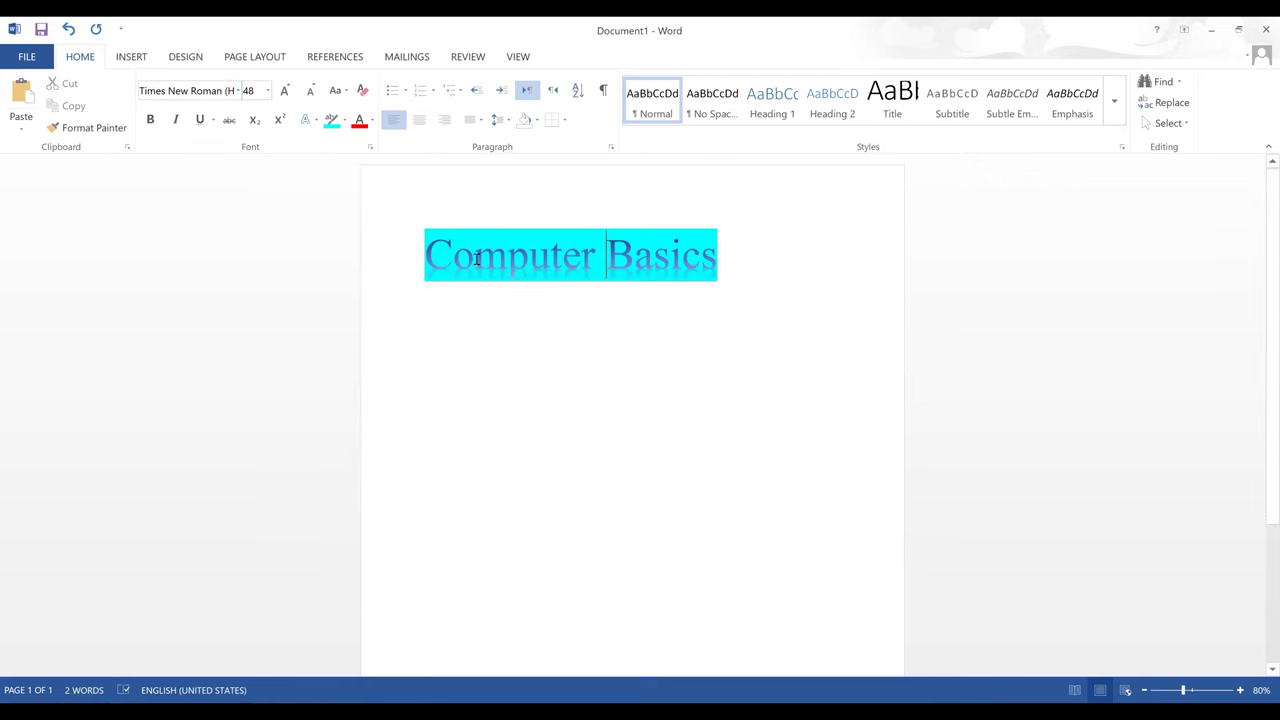
# - Reselect the whole Computer Basics line and apply strikethrough
pyautogui.click(447, 251)
pyautogui.moveTo(447, 251); pyautogui.dragTo(426, 252)
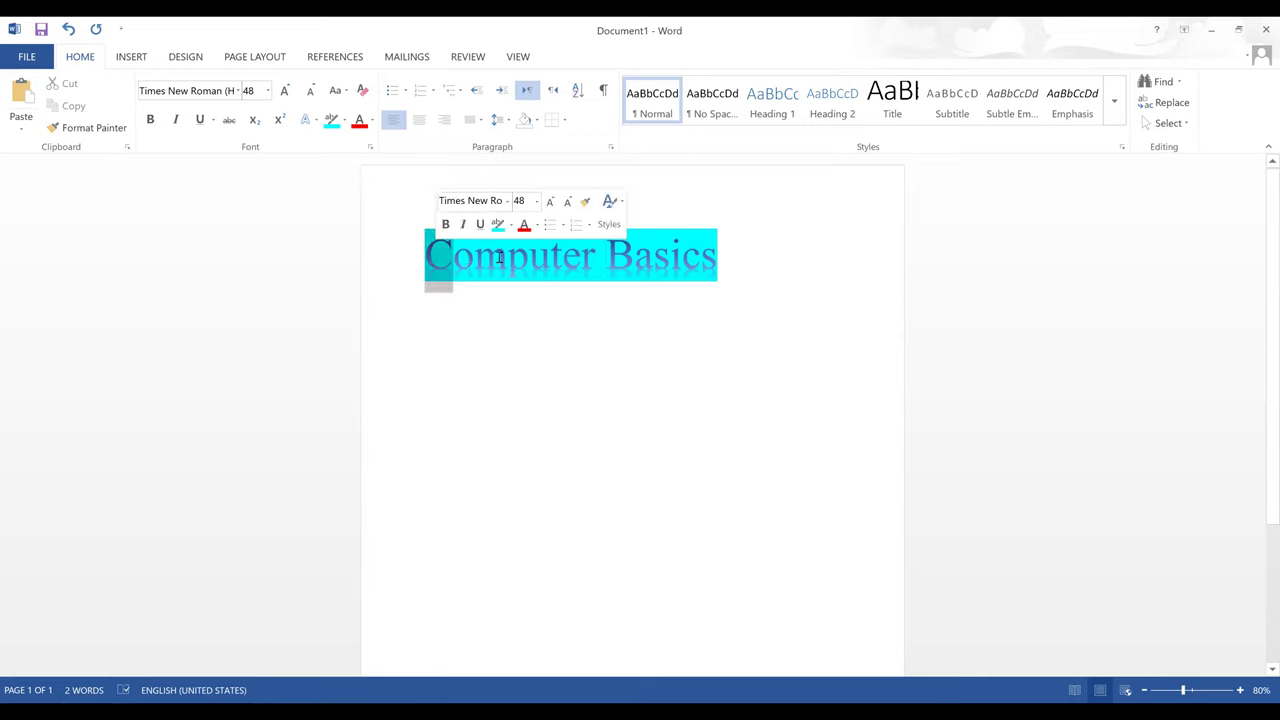
pyautogui.click(475, 255)
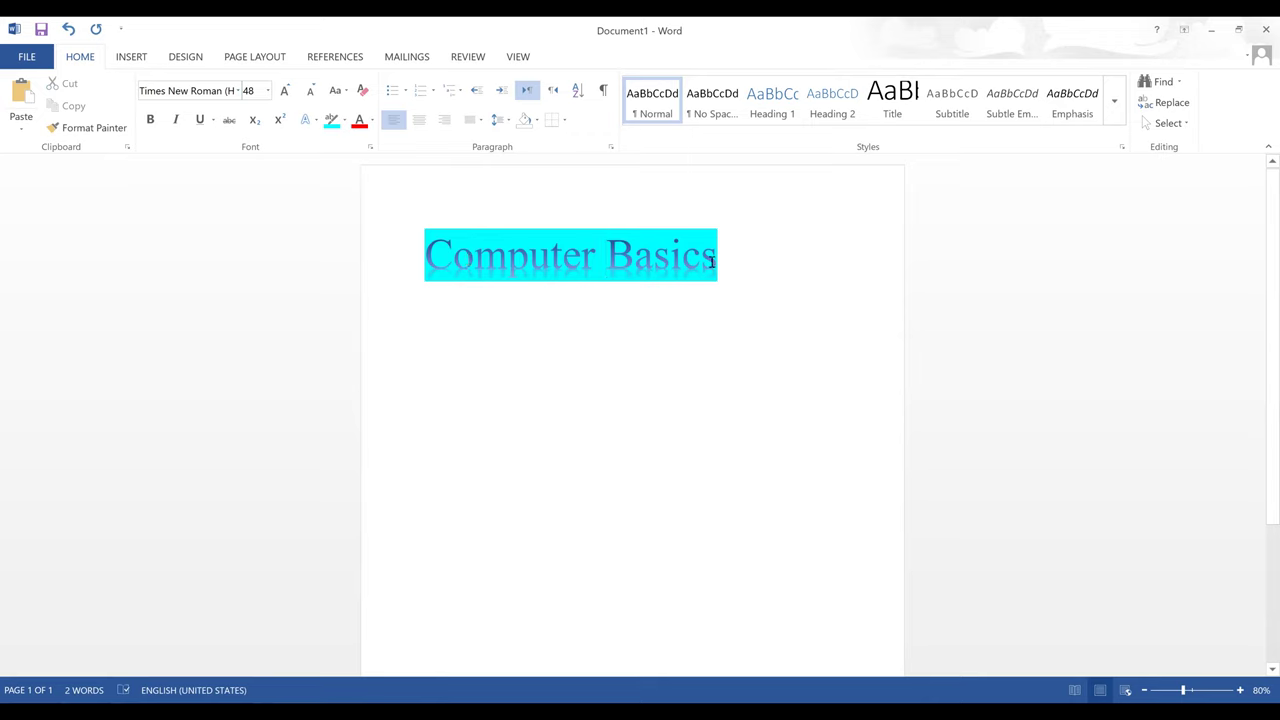
pyautogui.moveTo(722, 256); pyautogui.dragTo(425, 252)
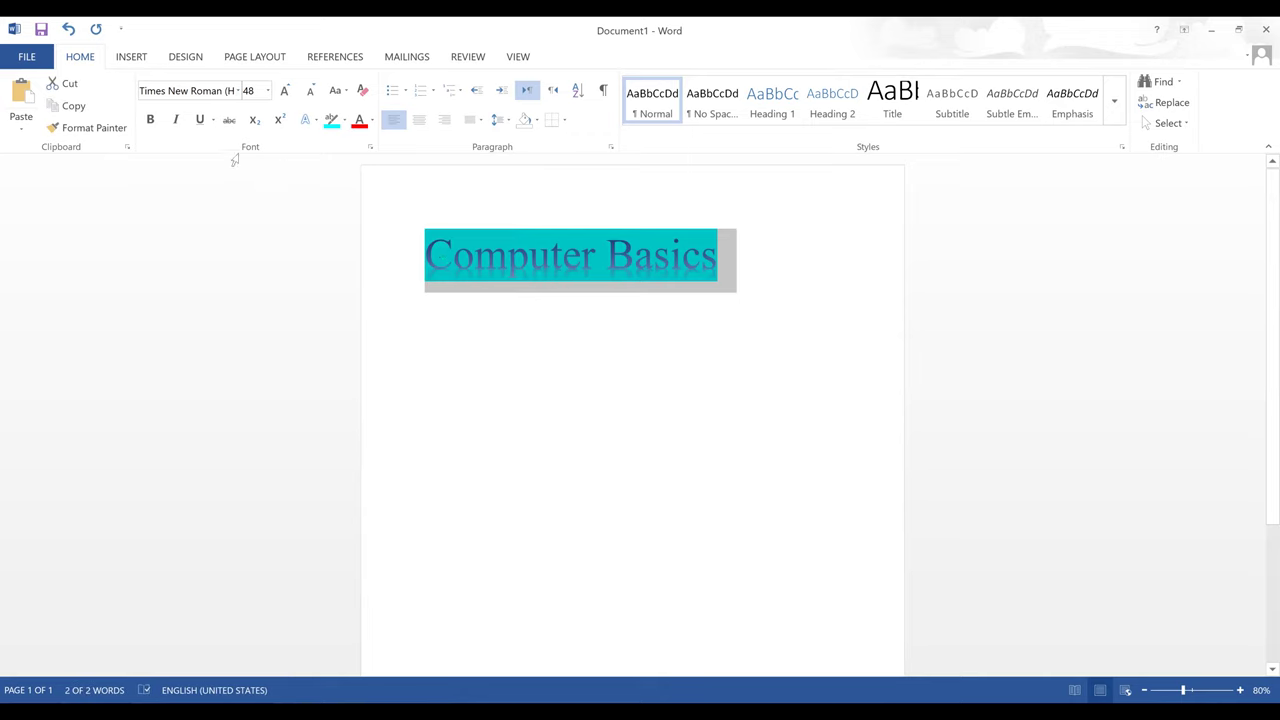
pyautogui.click(229, 120)
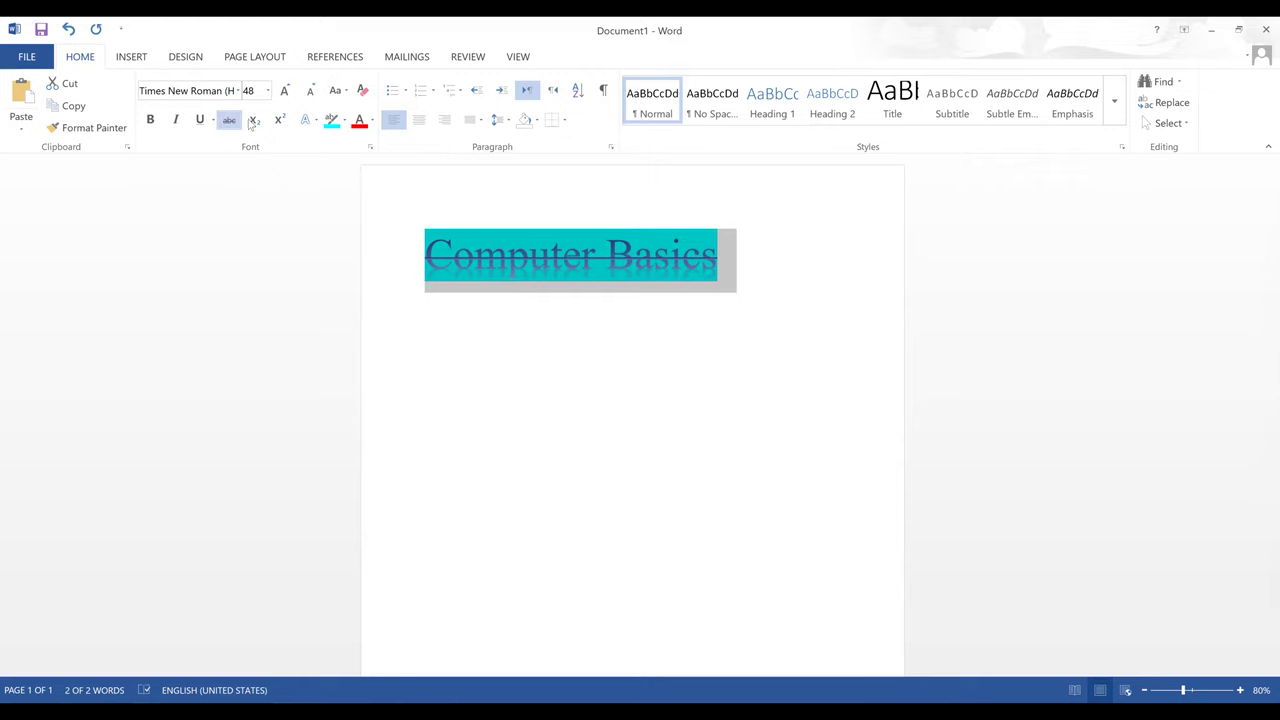
# - Remove the strikethrough, toggle bold, and try other Home ribbon buttons
pyautogui.click(229, 120)
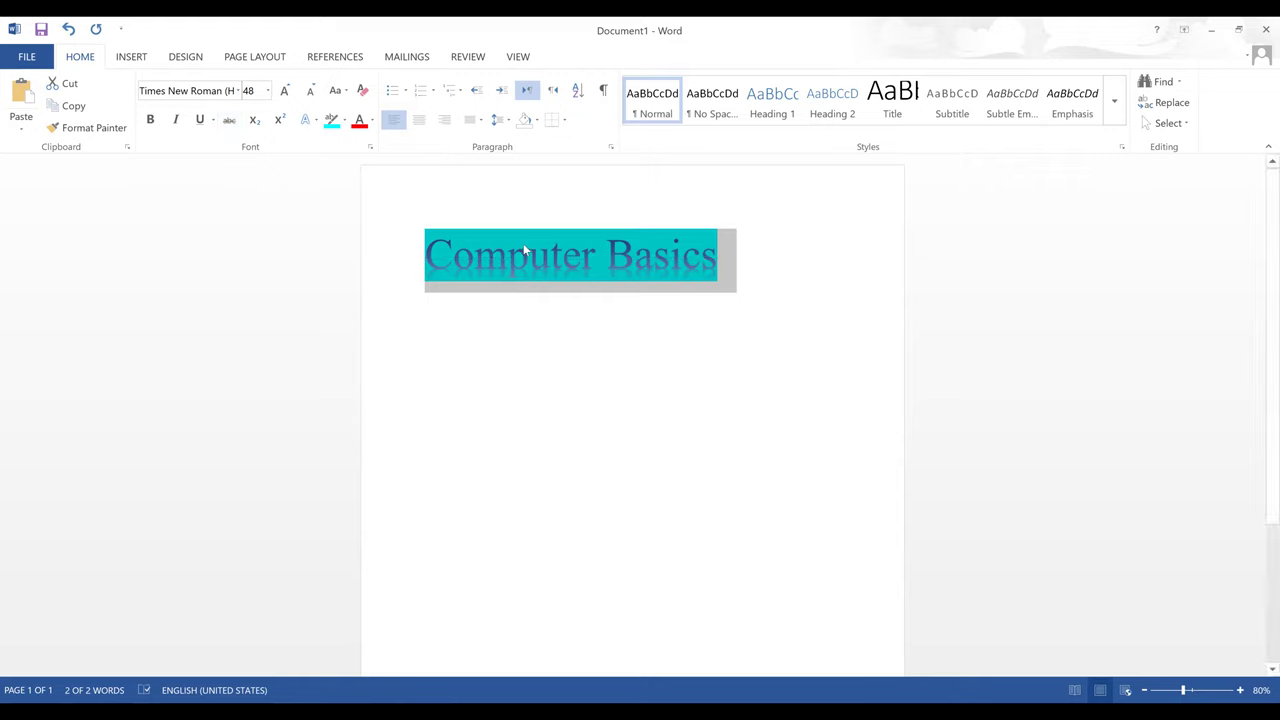
pyautogui.click(153, 120)
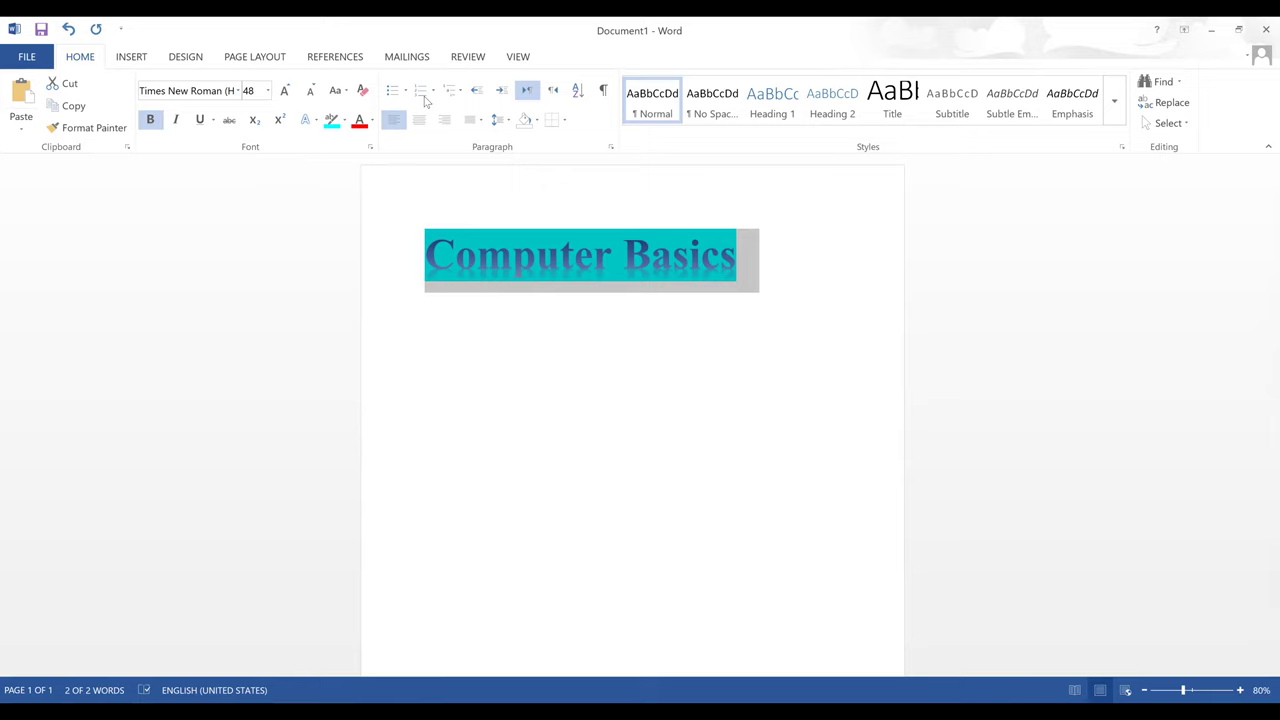
pyautogui.click(269, 250)
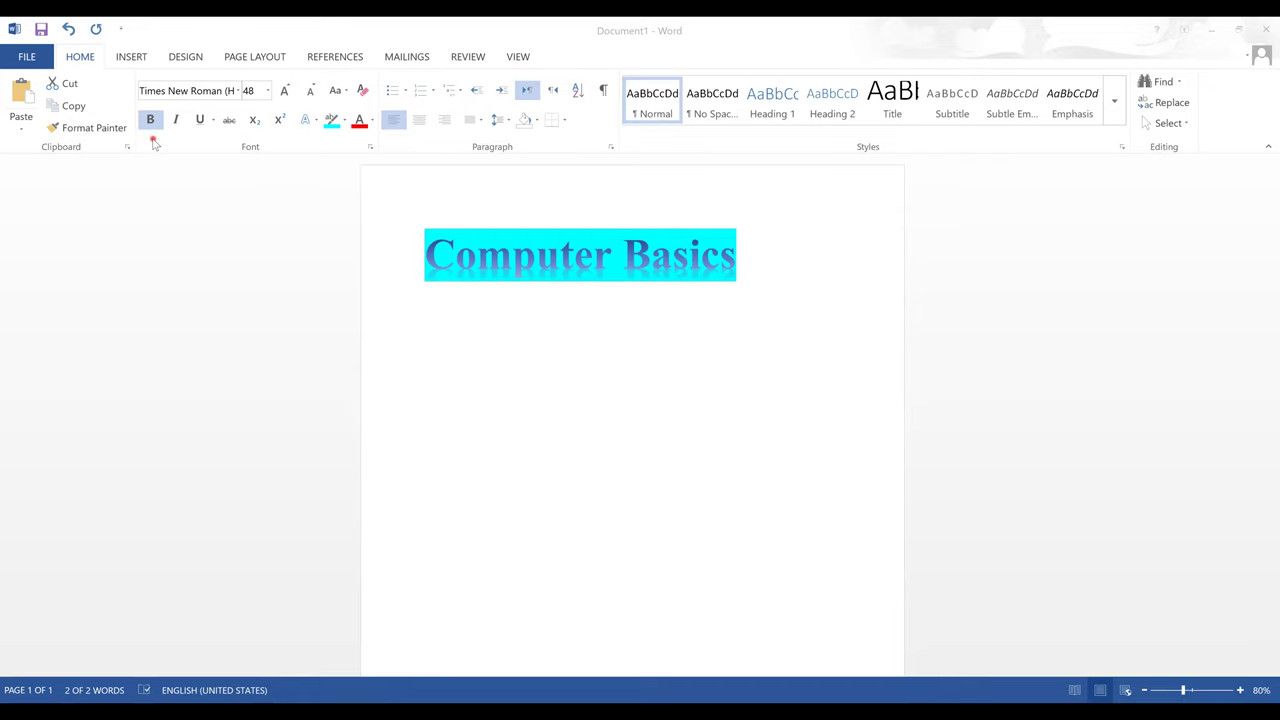
pyautogui.click(150, 120)
pyautogui.click(386, 124)
pyautogui.click(476, 114)
pyautogui.click(522, 98)
# - Toggle bold on and off for the word Computer and for the whole heading
pyautogui.click(574, 286)
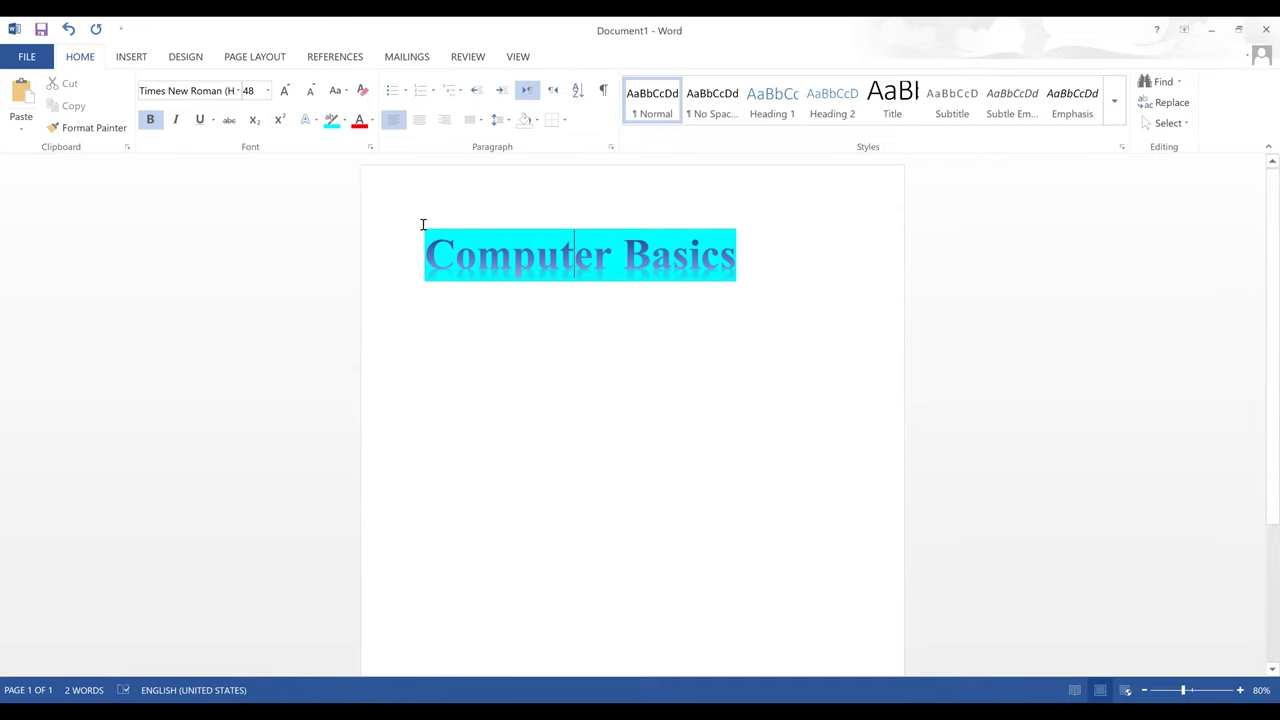
pyautogui.click(150, 120)
pyautogui.click(474, 294)
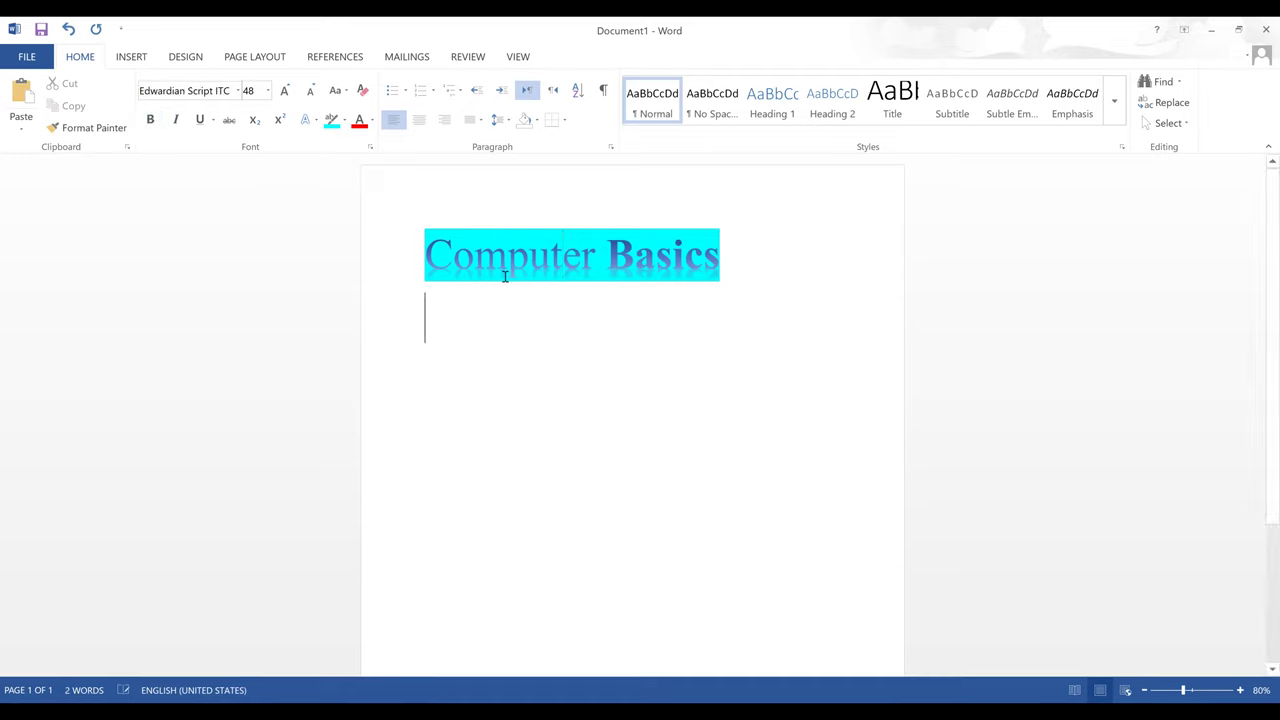
pyautogui.doubleClick(557, 253)
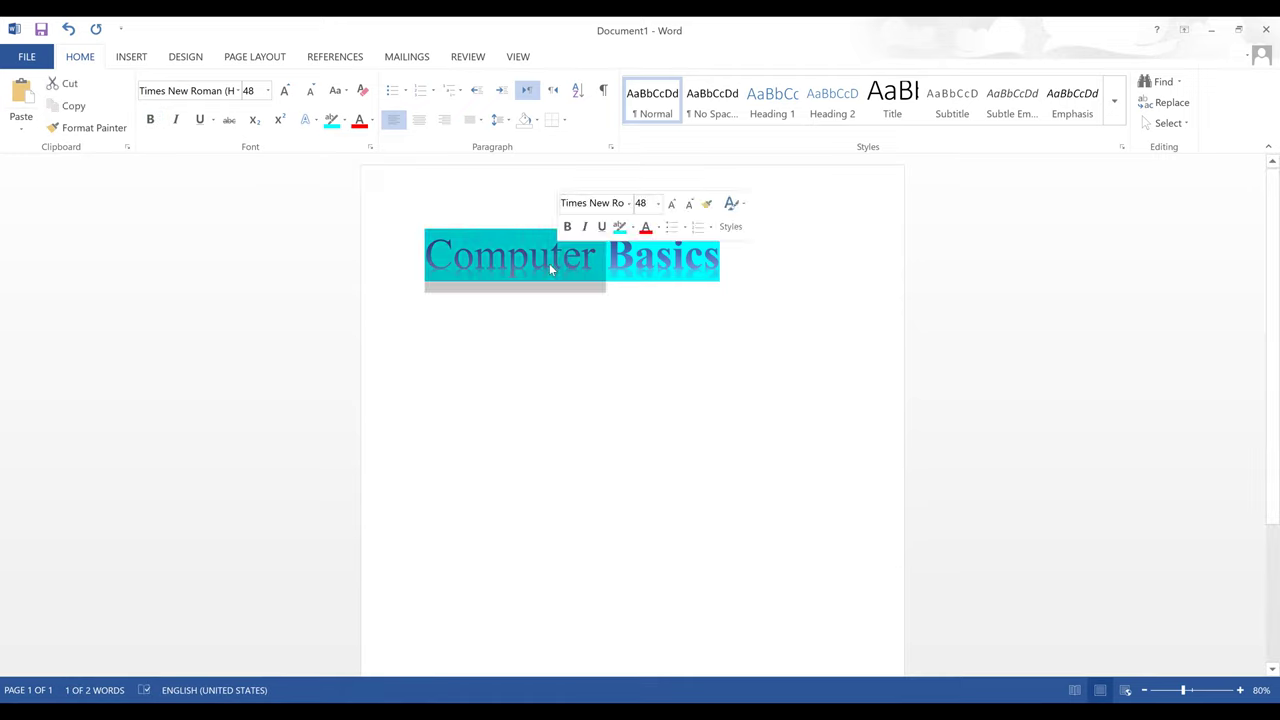
pyautogui.click(549, 263)
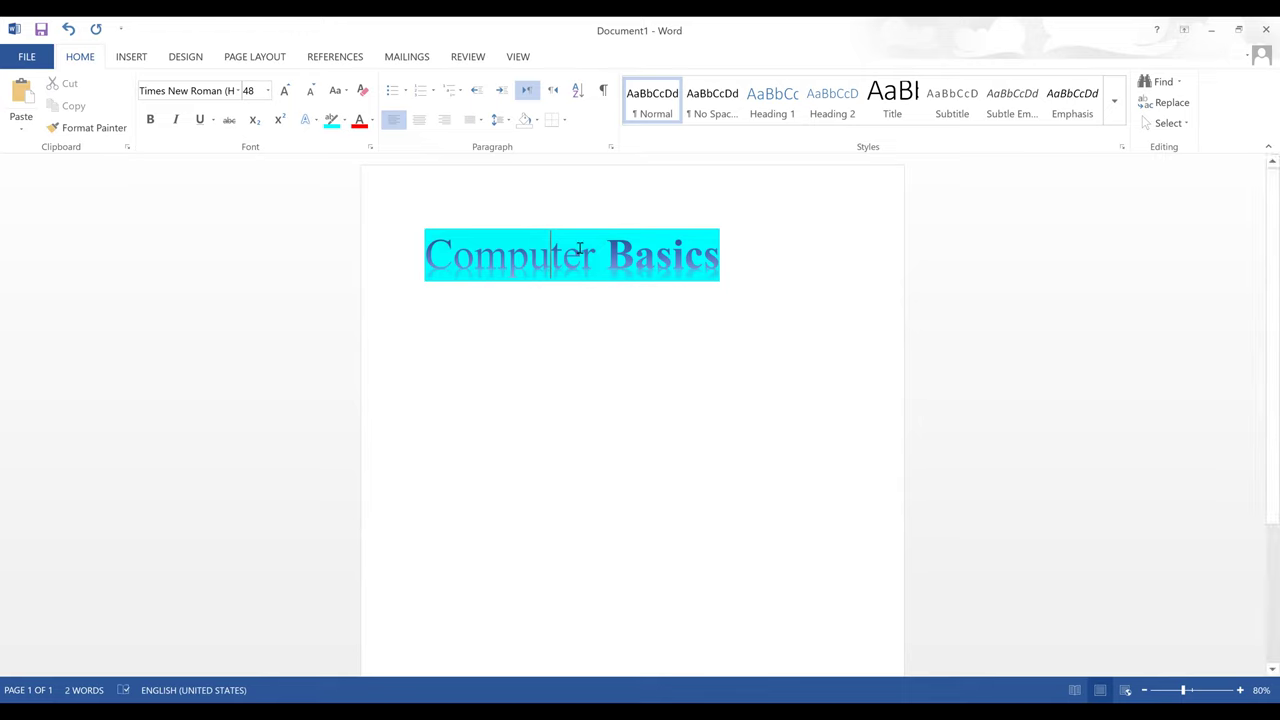
pyautogui.hotkey('ctrl', 'a')
pyautogui.click(150, 120)
pyautogui.click(150, 120)
pyautogui.click(610, 293)
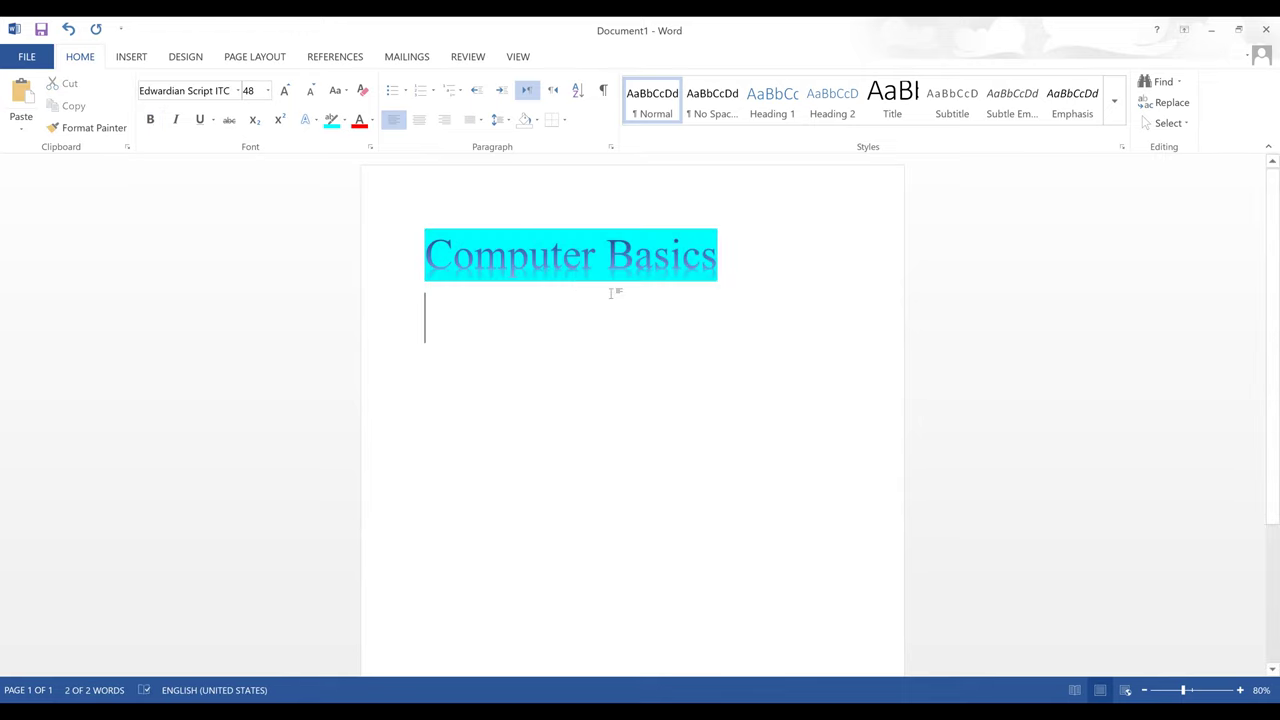
# - Italicize the whole heading, then set it back to upright
pyautogui.tripleClick(530, 262)
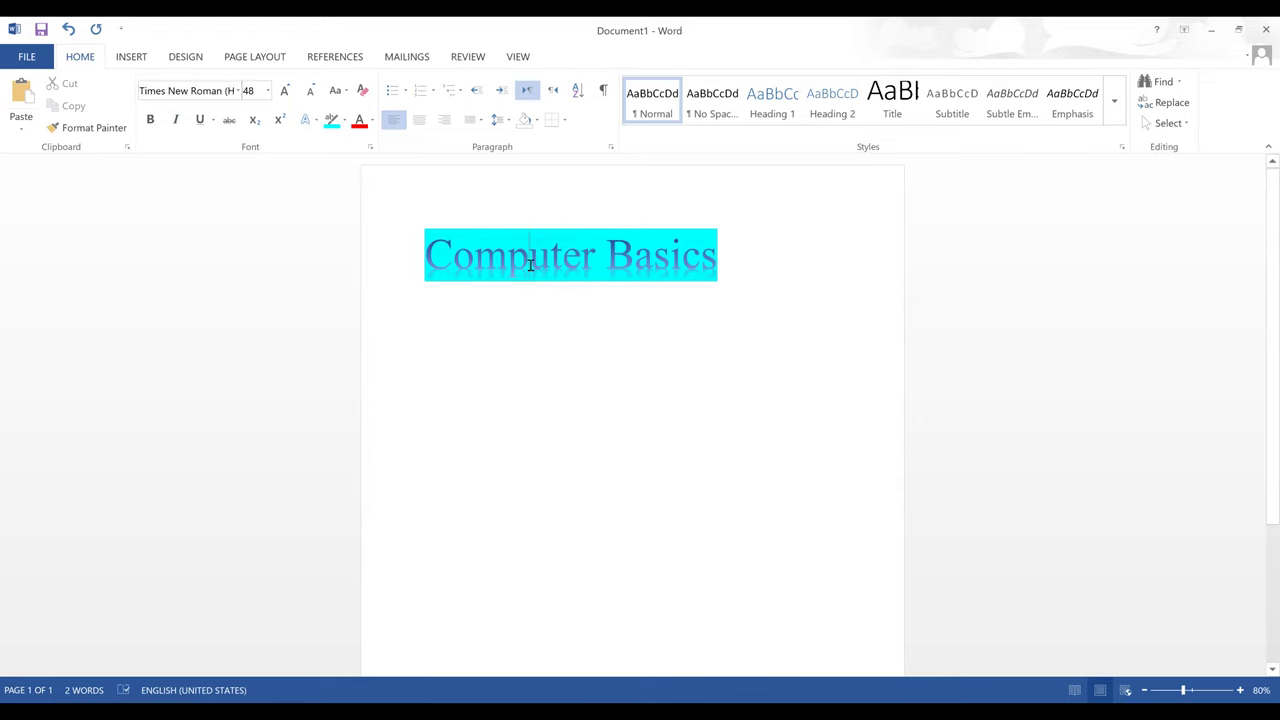
pyautogui.click(176, 120)
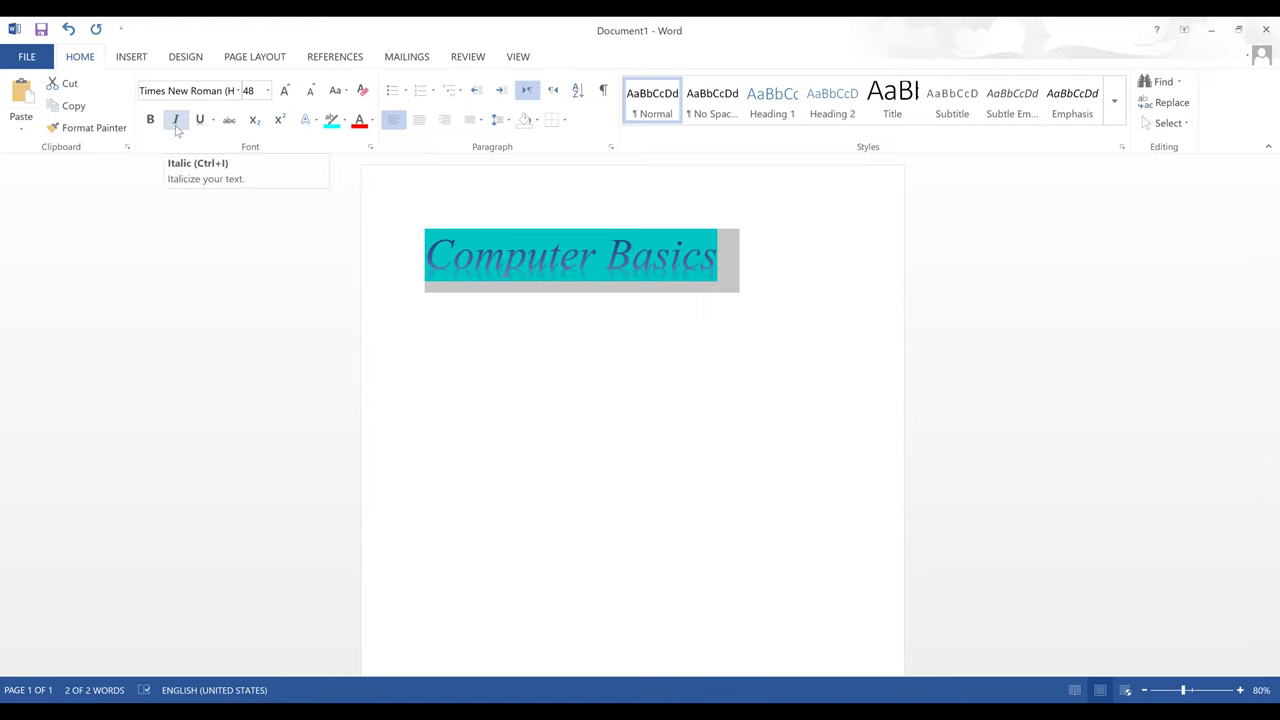
pyautogui.click(176, 121)
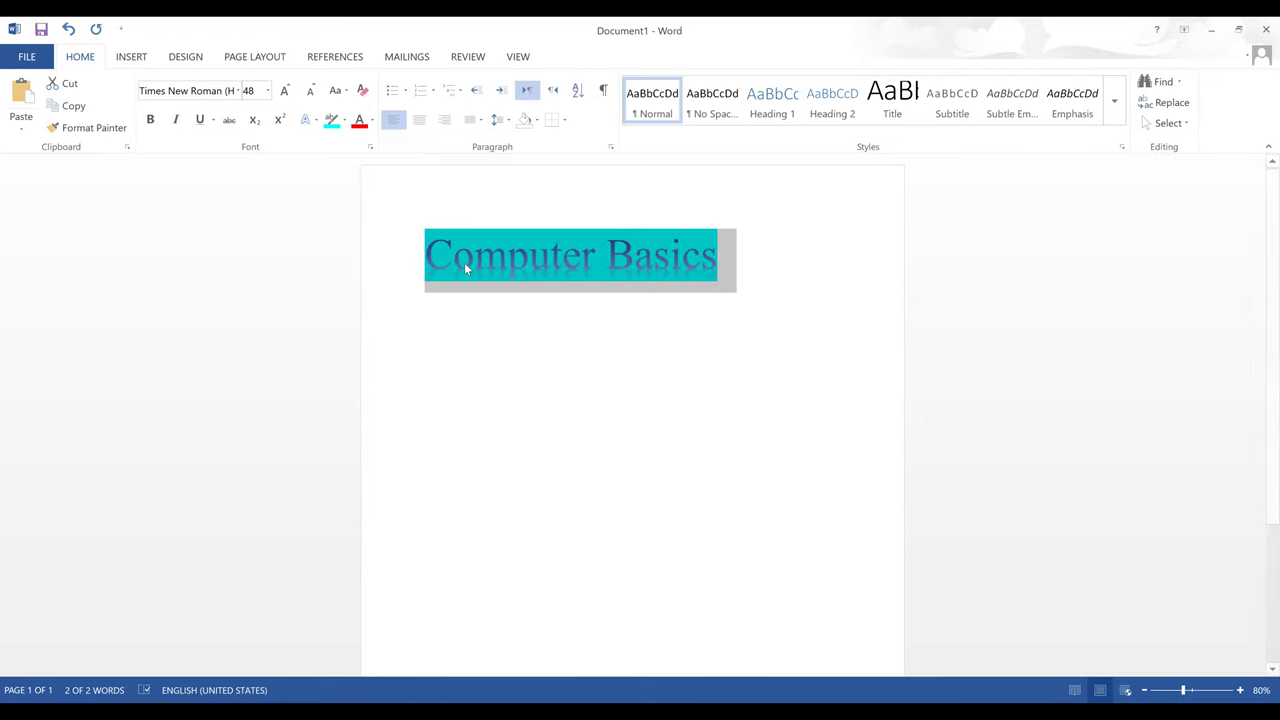
pyautogui.click(608, 263)
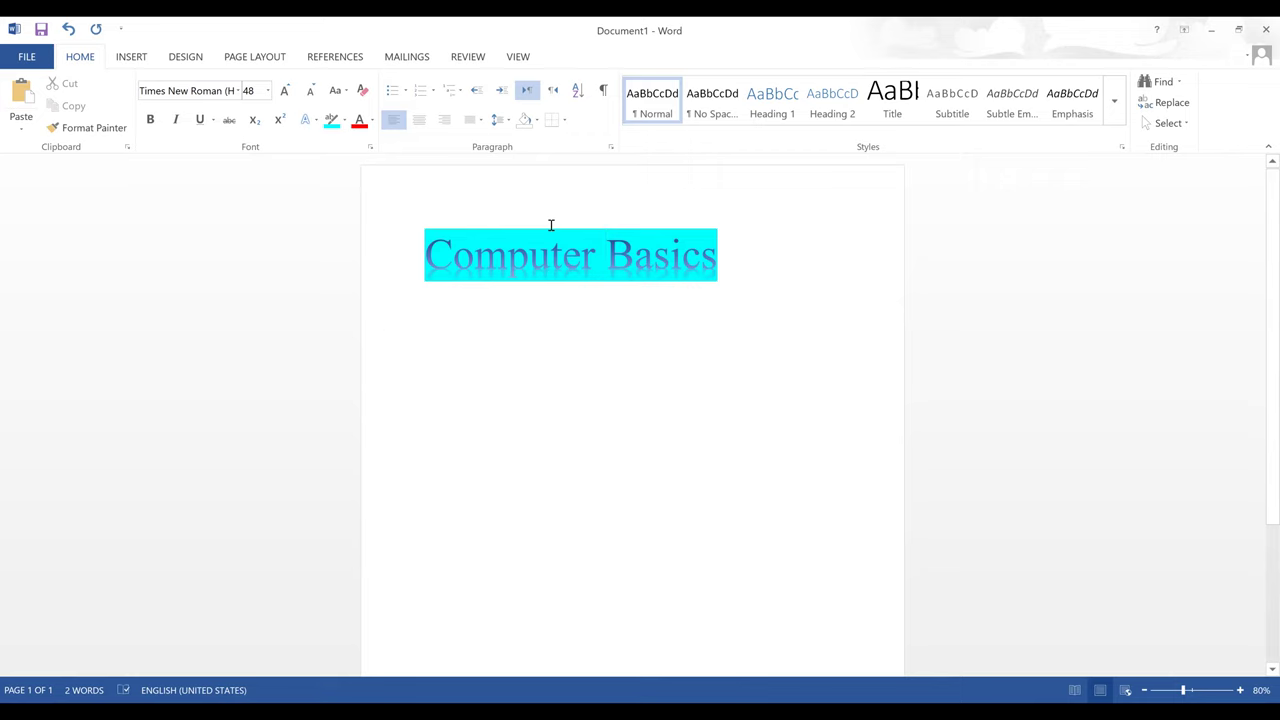
# - Add a second line 'Computer Course' below the Computer Basics heading
pyautogui.tripleClick(545, 262)
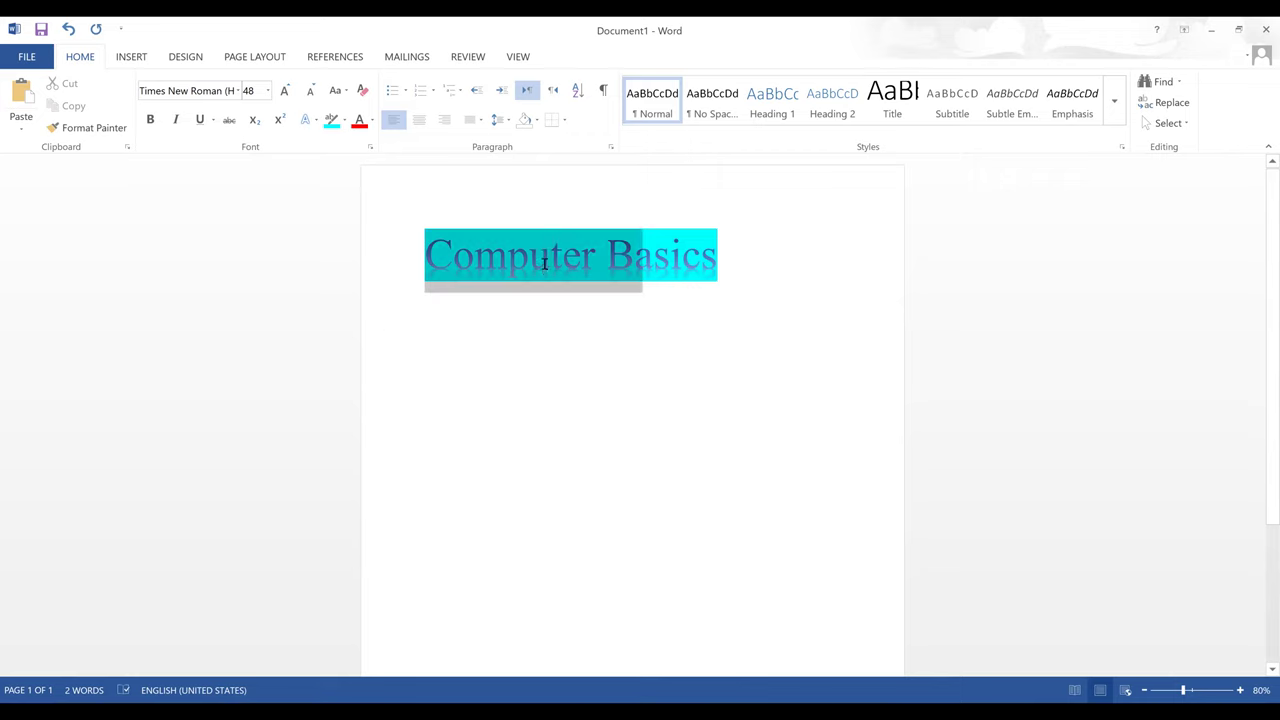
pyautogui.click(716, 262)
pyautogui.press('Return')
pyautogui.write('Computer')
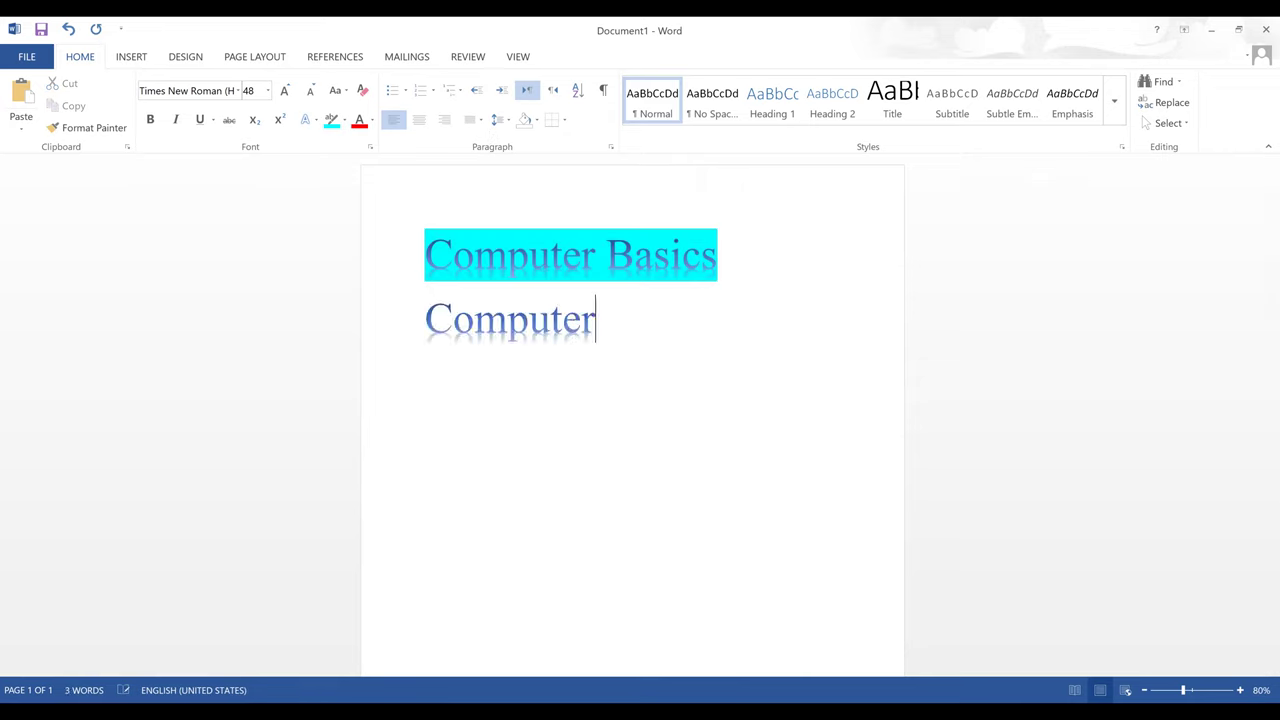
pyautogui.write(' Course')
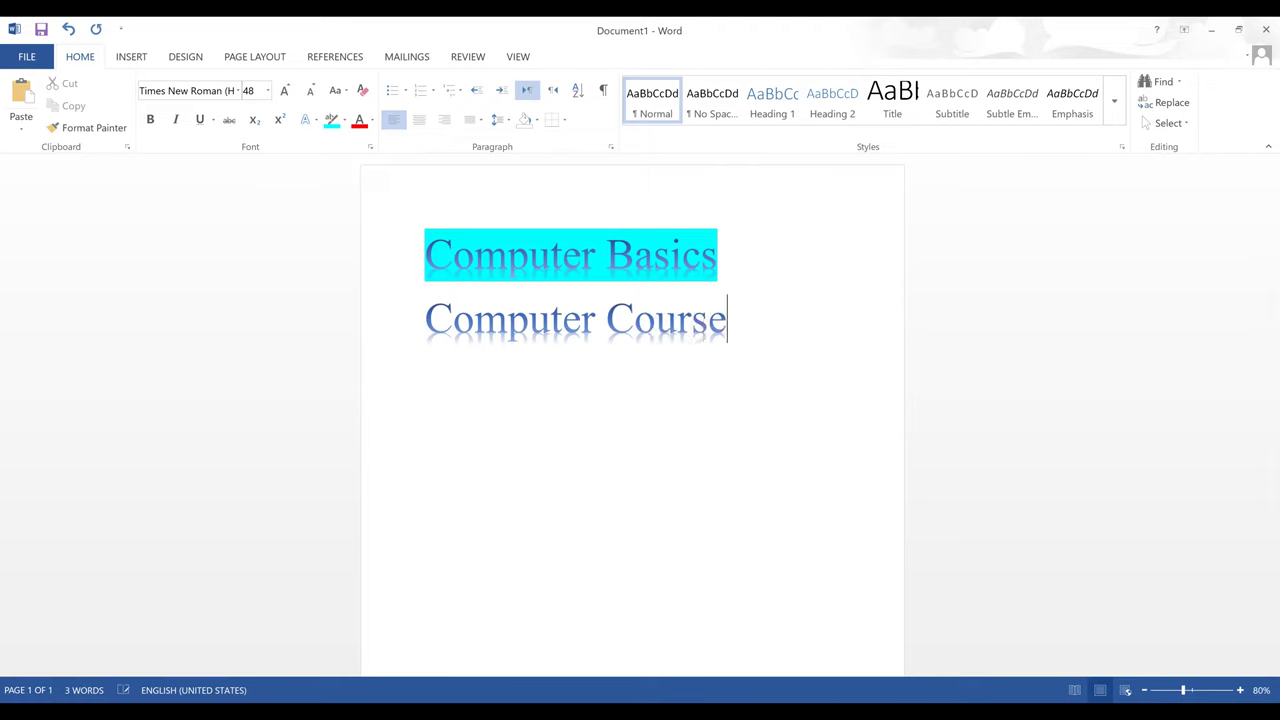
# - Set both lines to 3.0 line spacing, then change it back to 1.0
pyautogui.moveTo(746, 326); pyautogui.dragTo(612, 326)
pyautogui.hotkey('ctrl', 'a')
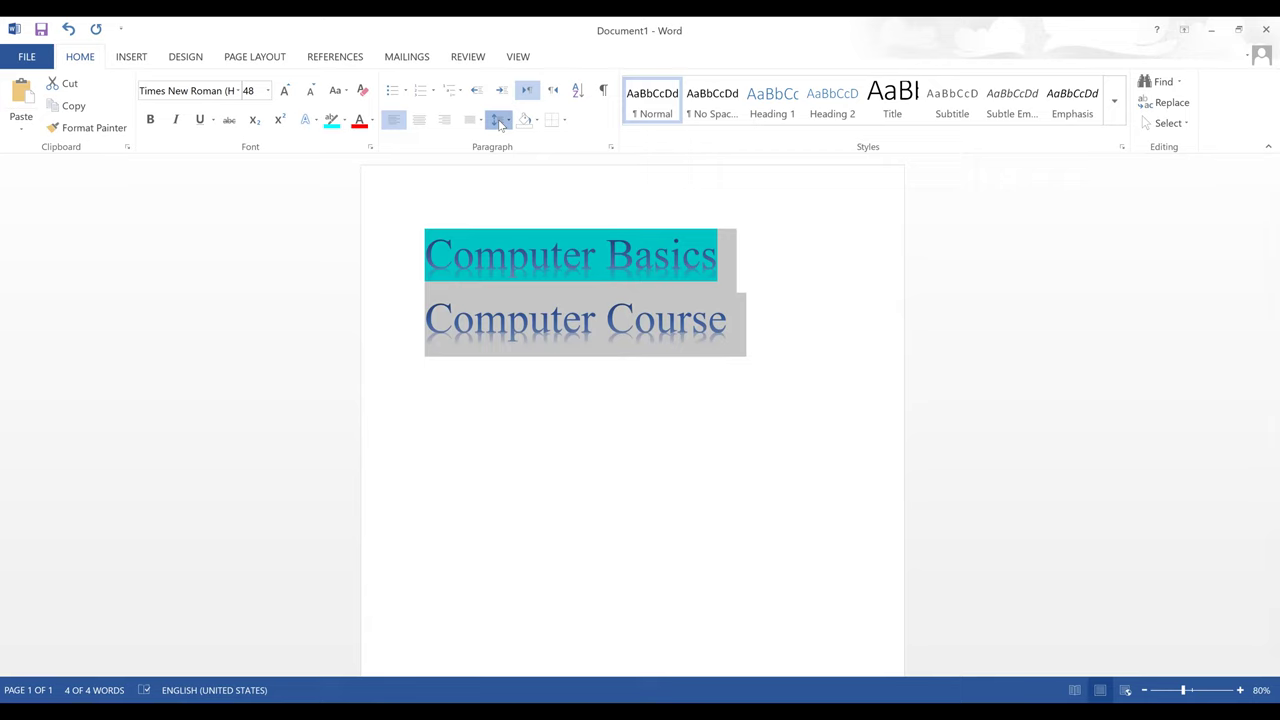
pyautogui.click(501, 121)
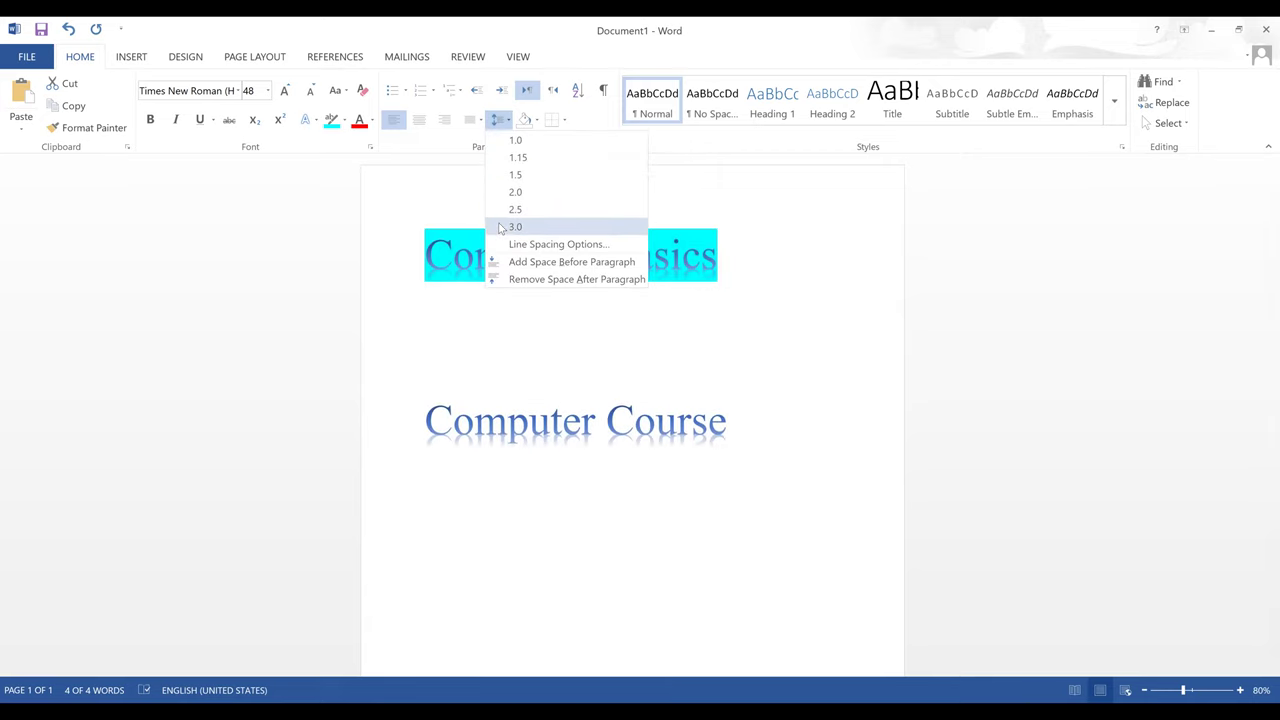
pyautogui.click(515, 227)
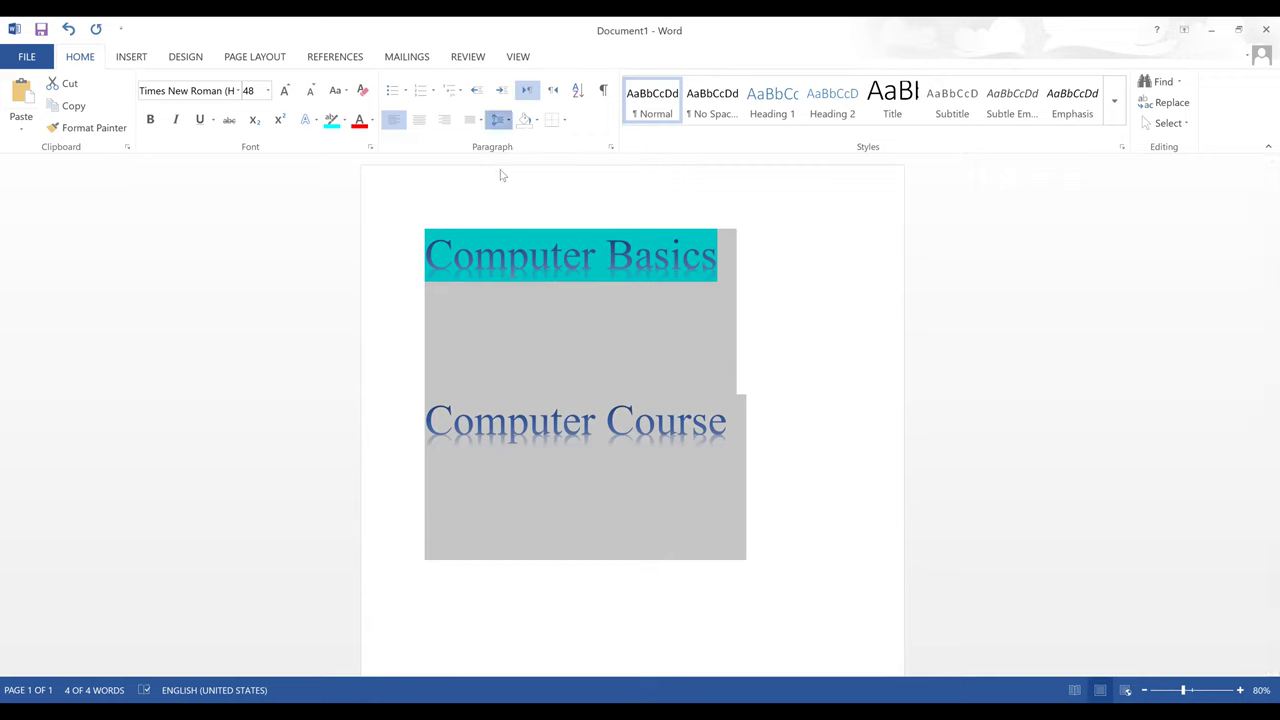
pyautogui.click(501, 121)
pyautogui.click(502, 123)
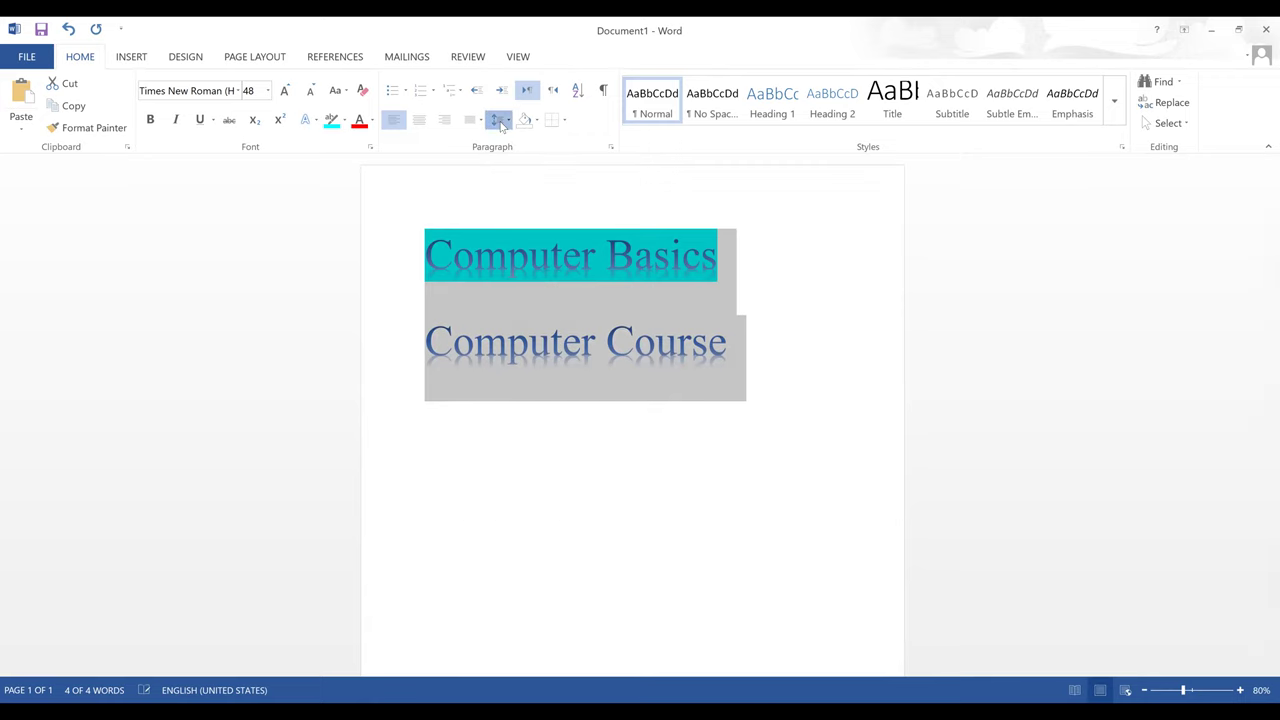
pyautogui.click(498, 121)
pyautogui.click(494, 138)
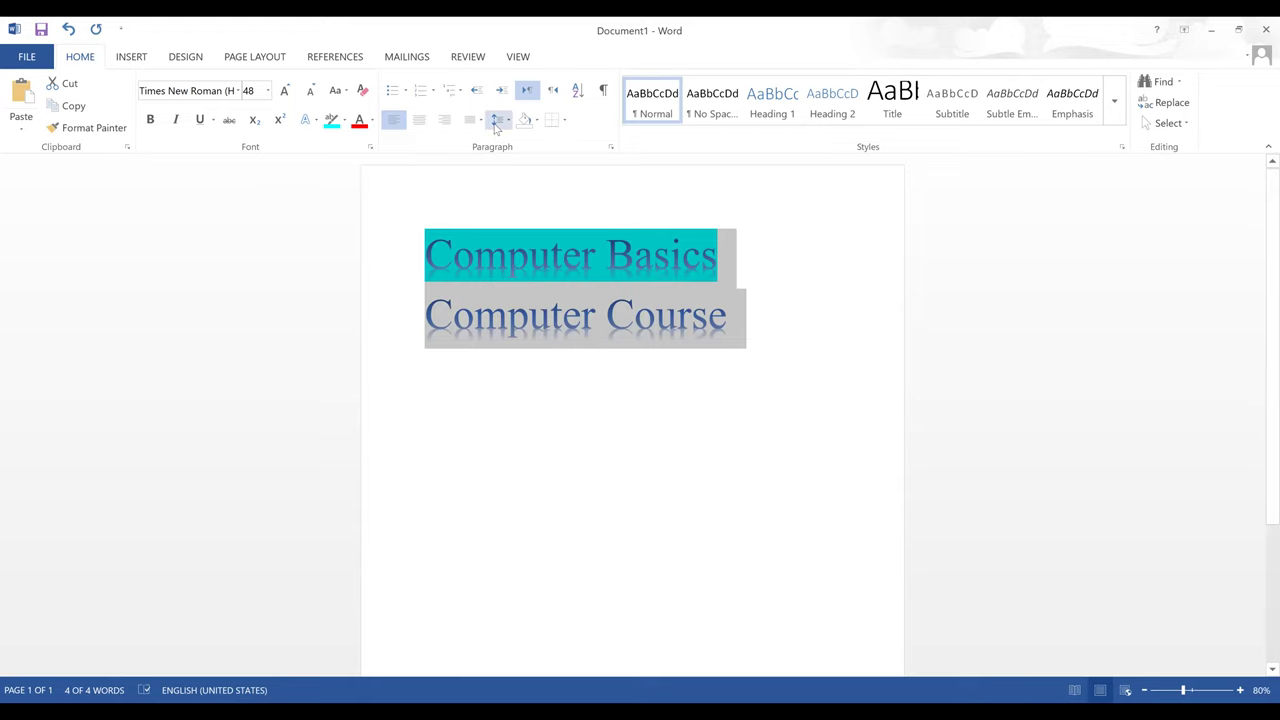
# - Try right, left and centre alignment on both lines, ending left-aligned
pyautogui.click(444, 120)
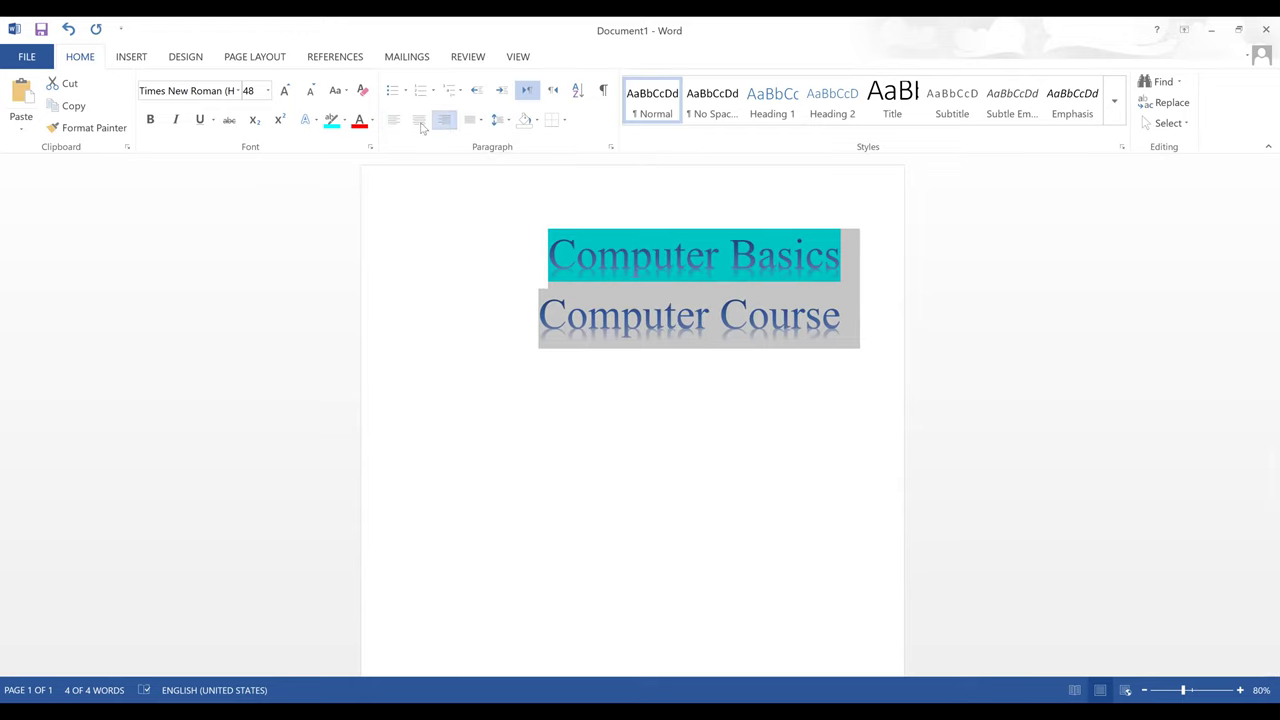
pyautogui.click(394, 120)
pyautogui.click(420, 121)
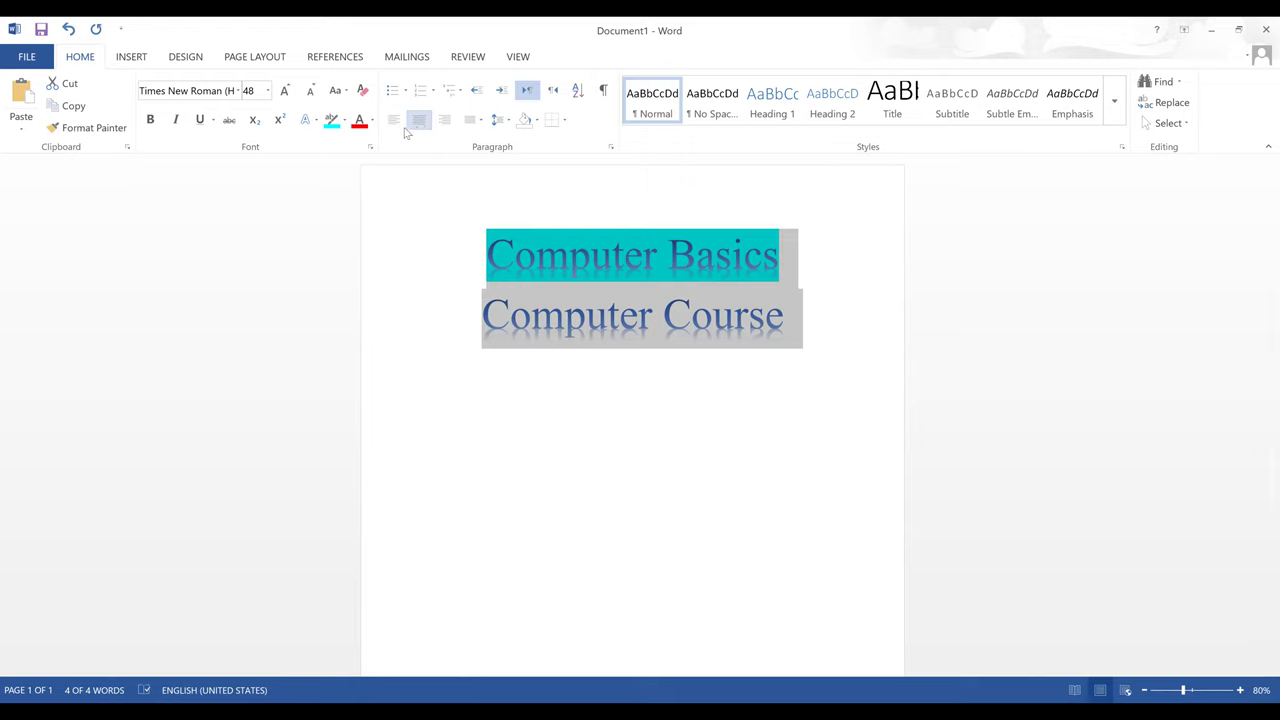
pyautogui.click(393, 122)
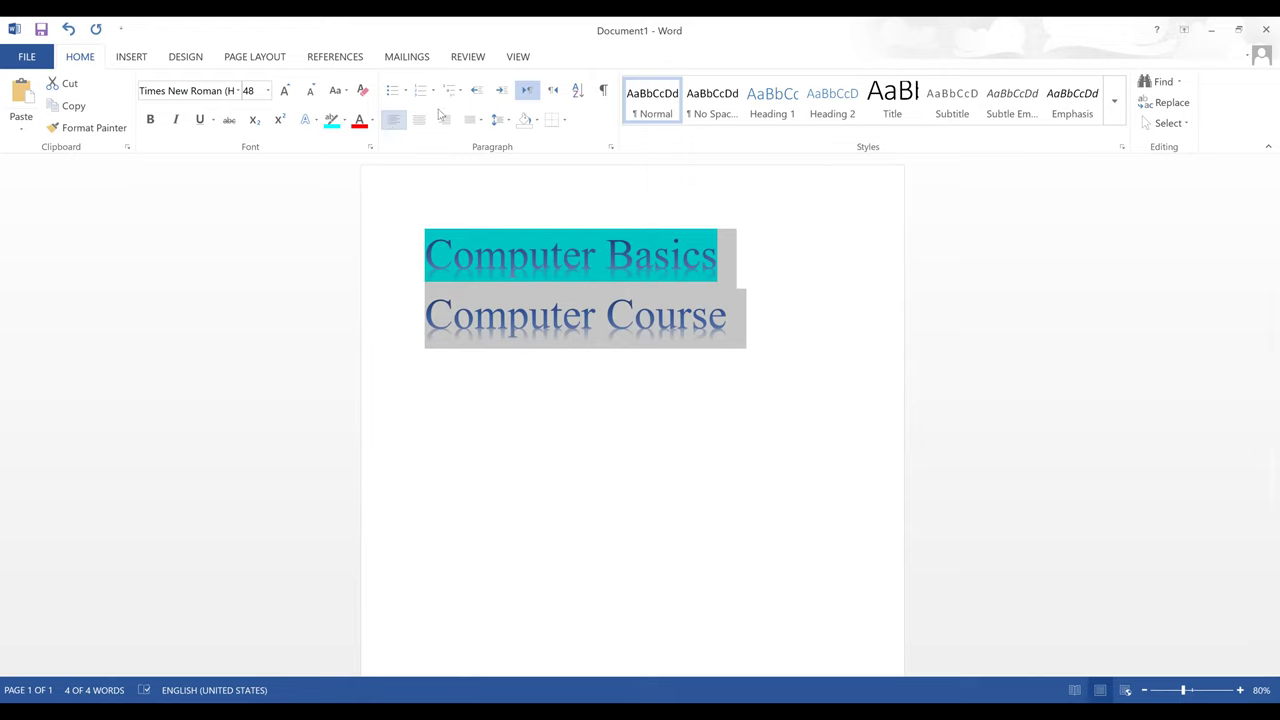
# - Indent both lines three steps right, then decrease them back to the margin
pyautogui.click(503, 90)
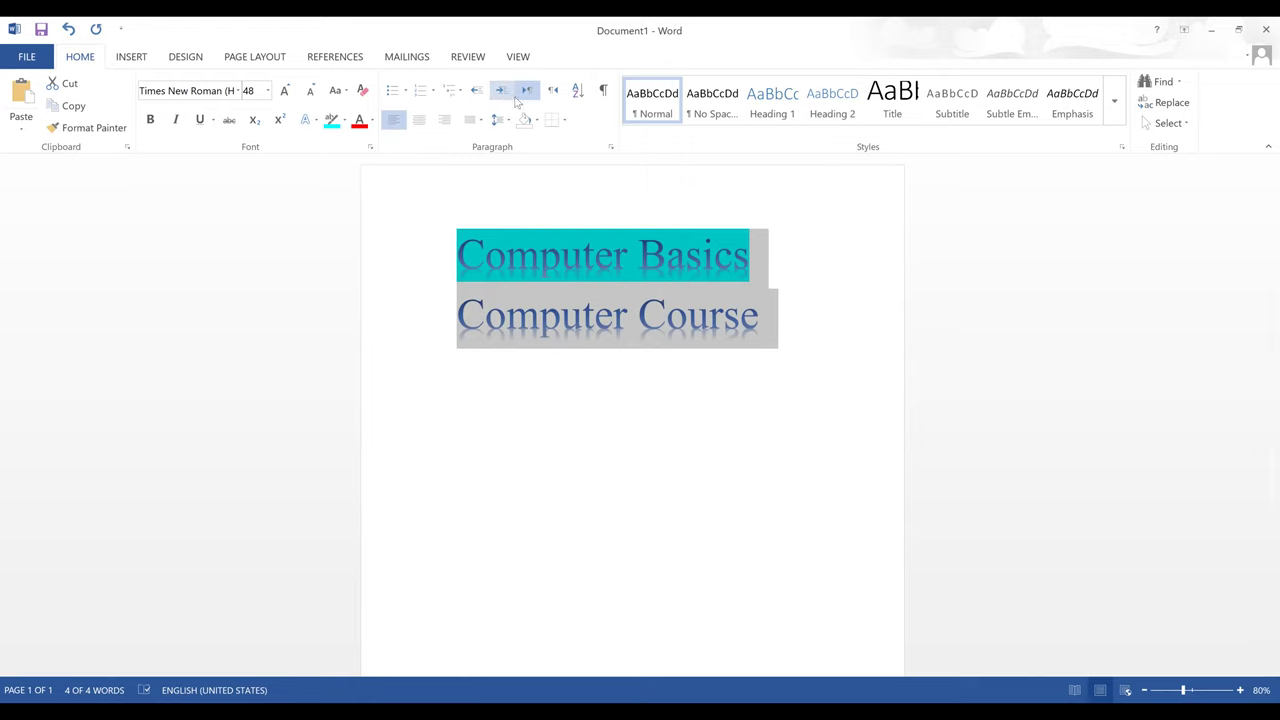
pyautogui.click(503, 92)
pyautogui.click(503, 92)
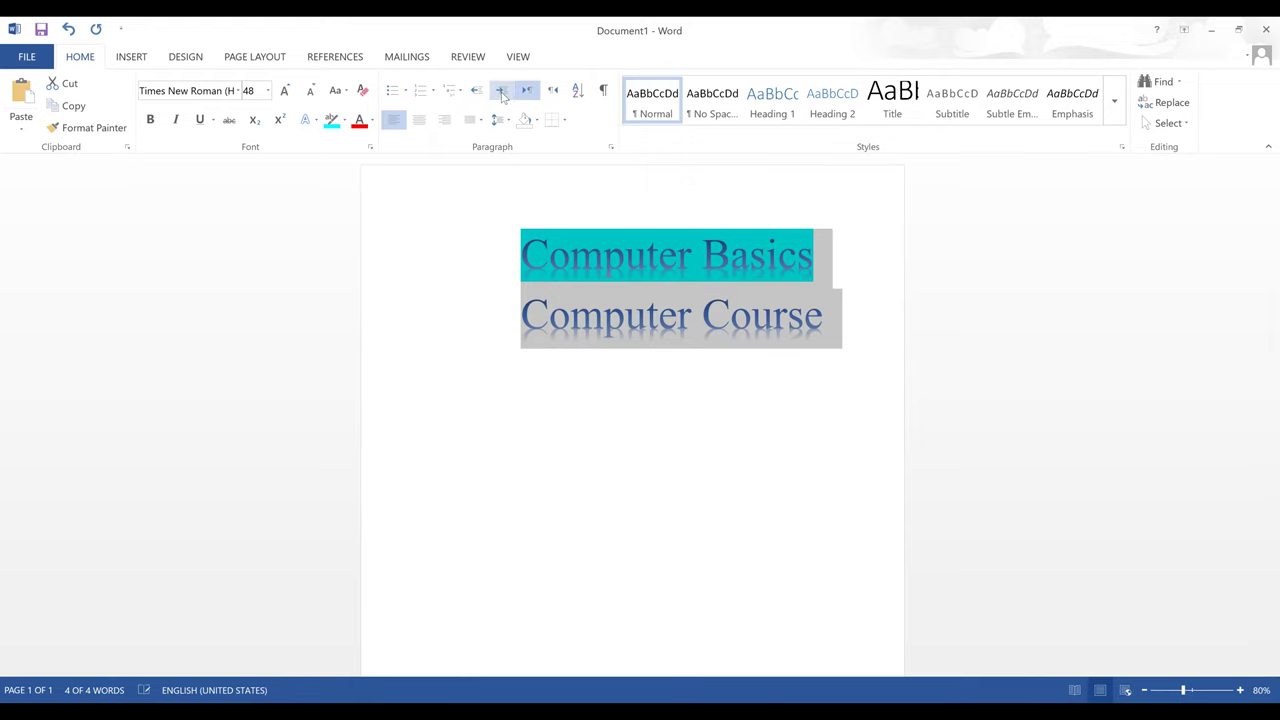
pyautogui.click(477, 92)
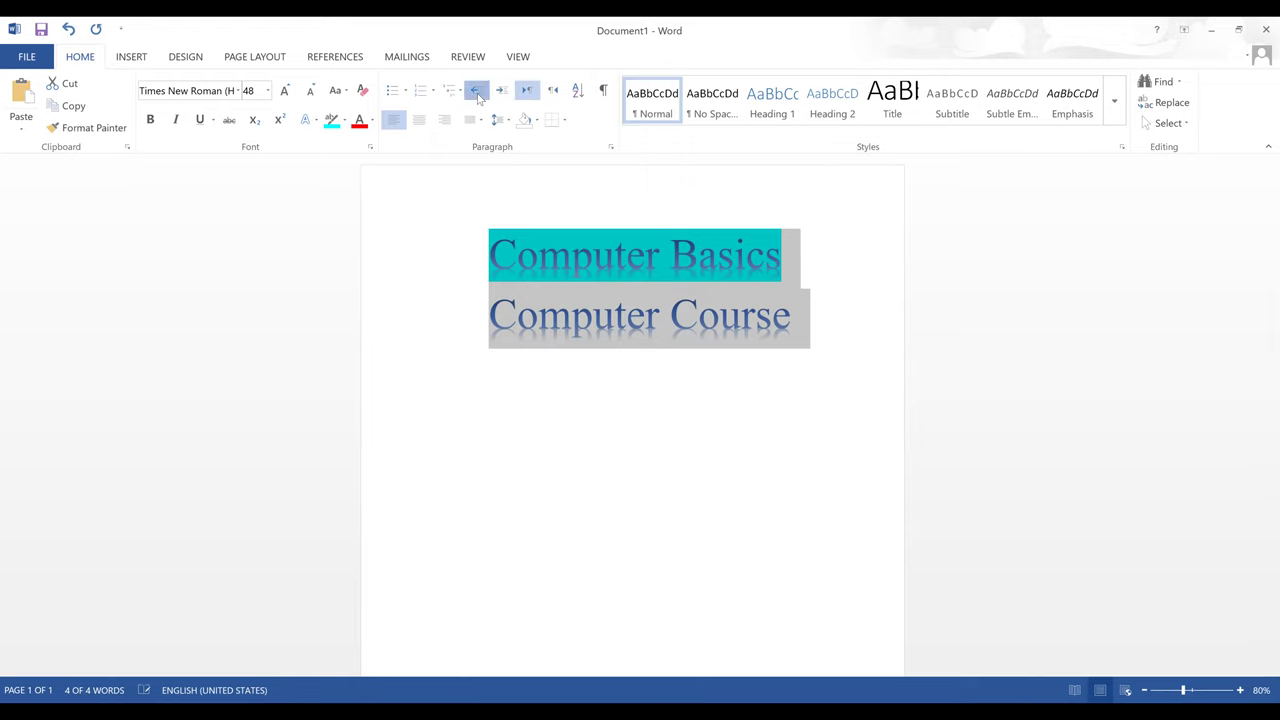
pyautogui.click(477, 92)
pyautogui.click(477, 92)
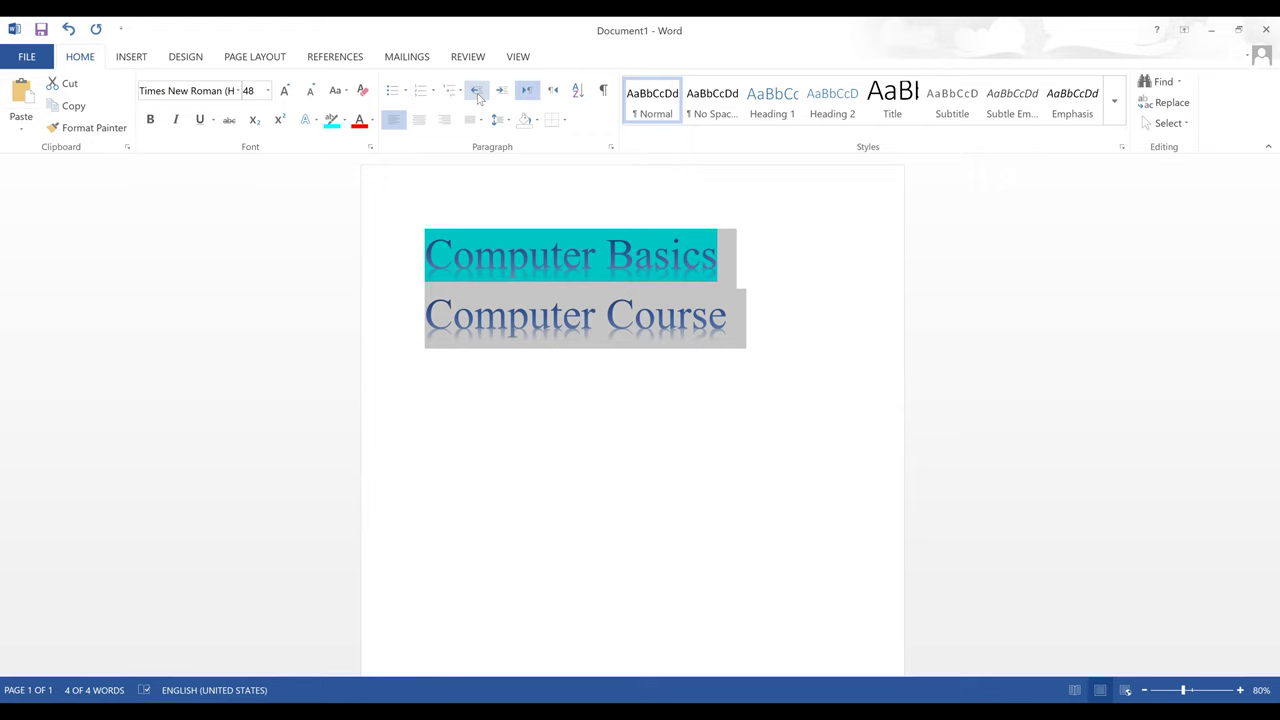
# - Select both title lines and give them a turquoise text highlight
pyautogui.click(537, 120)
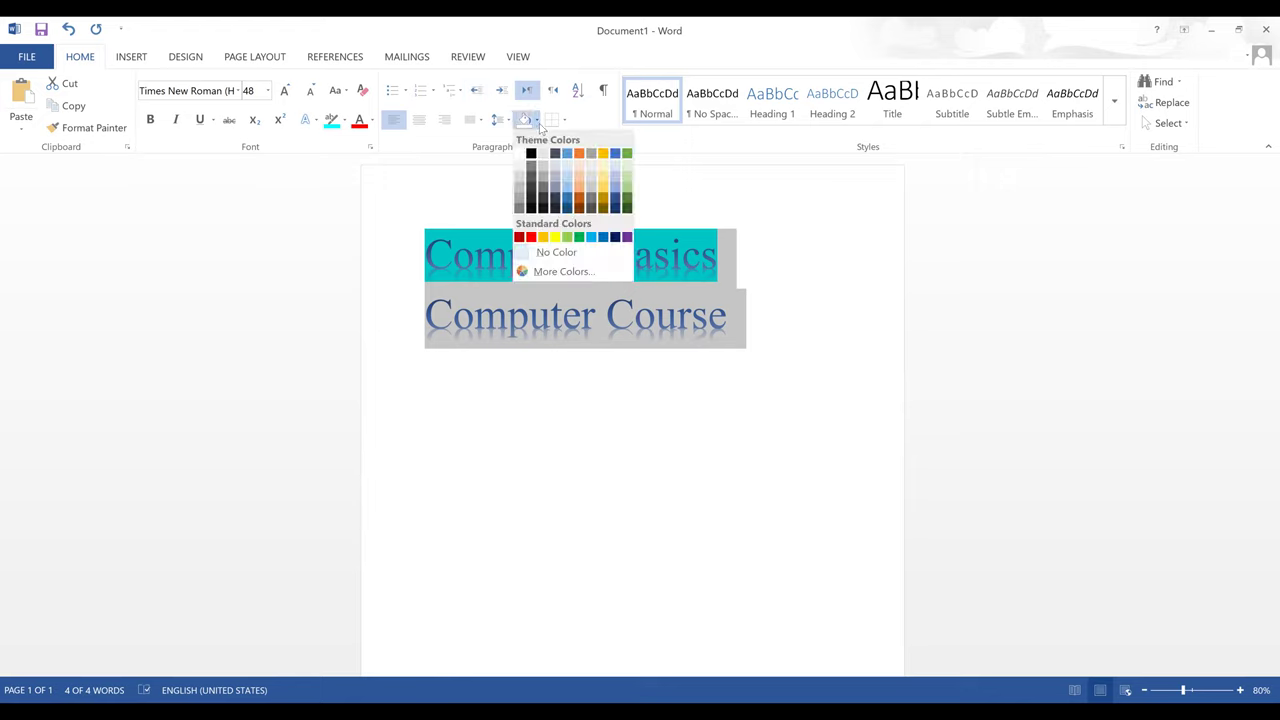
pyautogui.click(344, 120)
pyautogui.click(729, 321)
pyautogui.moveTo(729, 321); pyautogui.dragTo(400, 211)
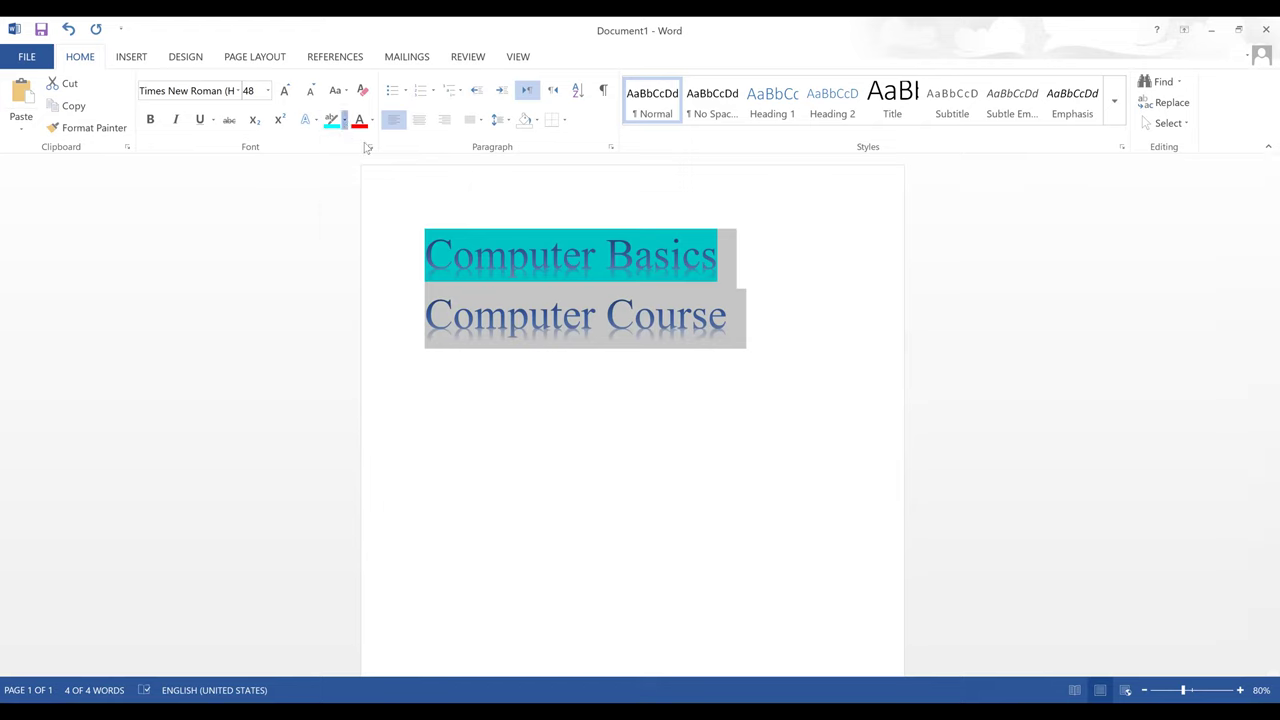
pyautogui.click(344, 120)
pyautogui.click(380, 146)
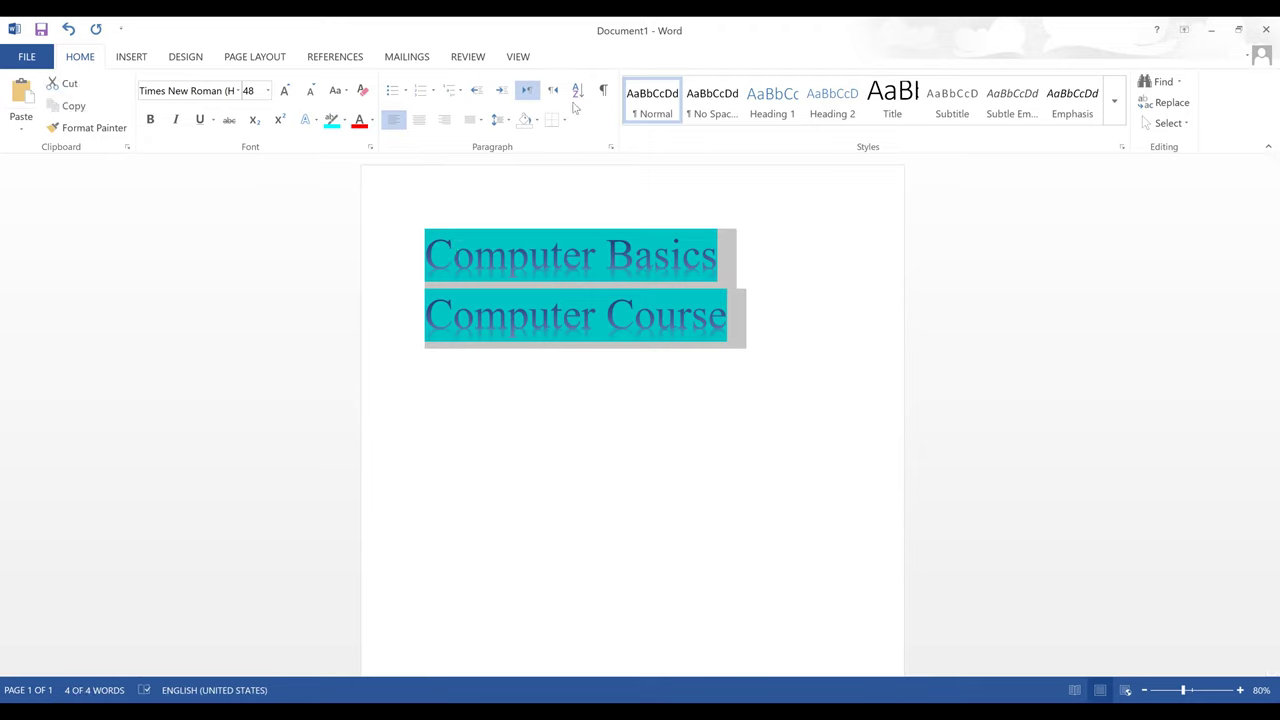
# - Apply red paragraph shading behind both title lines
pyautogui.click(537, 119)
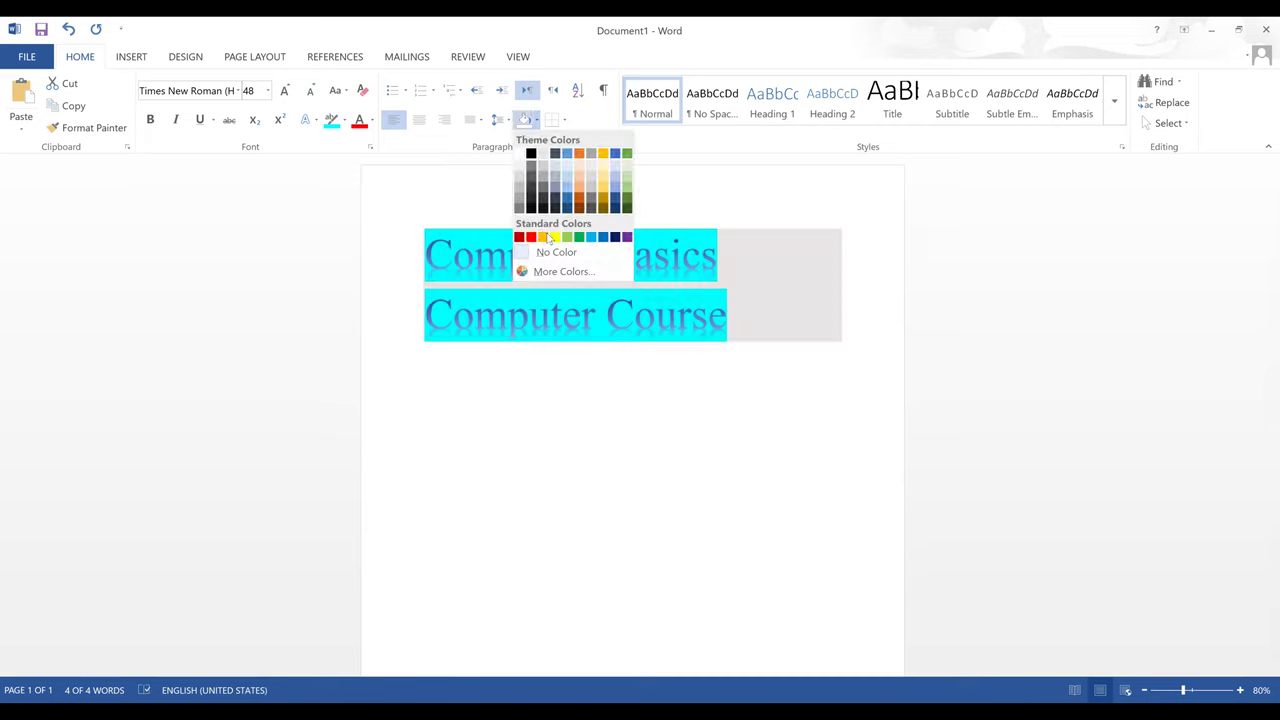
pyautogui.click(533, 238)
pyautogui.click(623, 425)
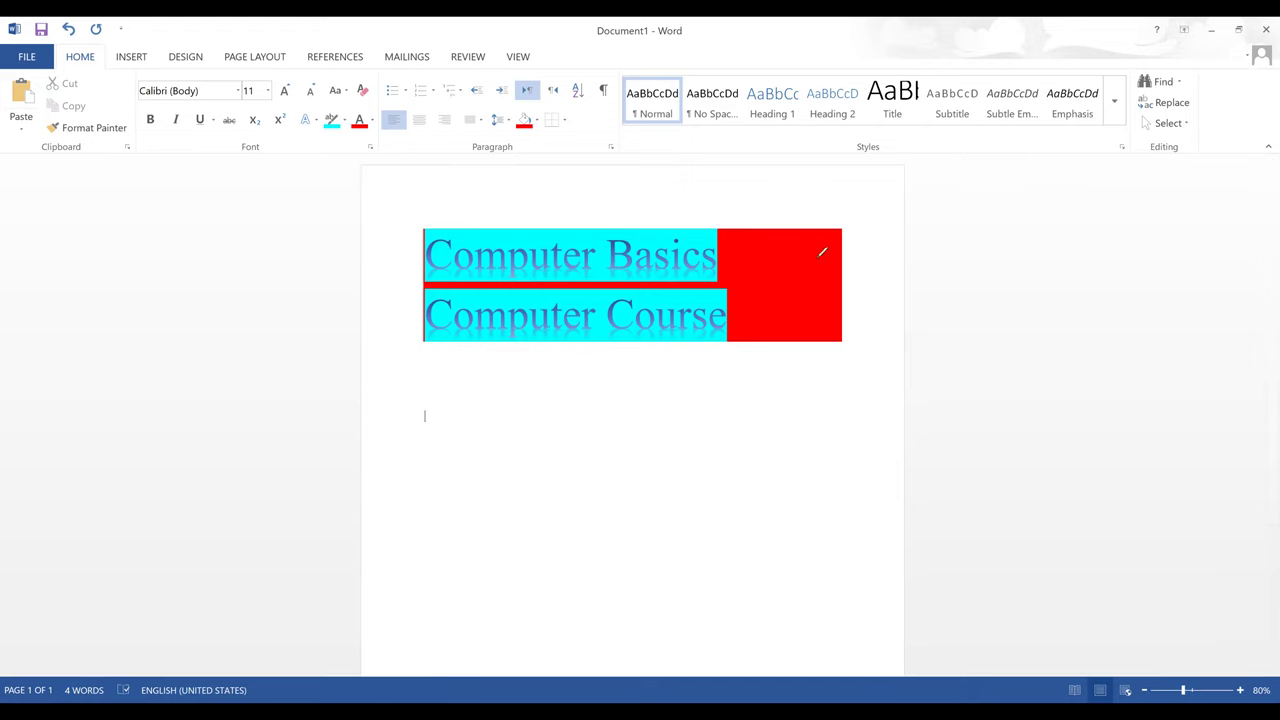
pyautogui.moveTo(723, 206)
pyautogui.mouseDown()
pyautogui.moveTo(867, 274)
pyautogui.moveTo(889, 240)
pyautogui.moveTo(708, 212)
pyautogui.mouseUp()
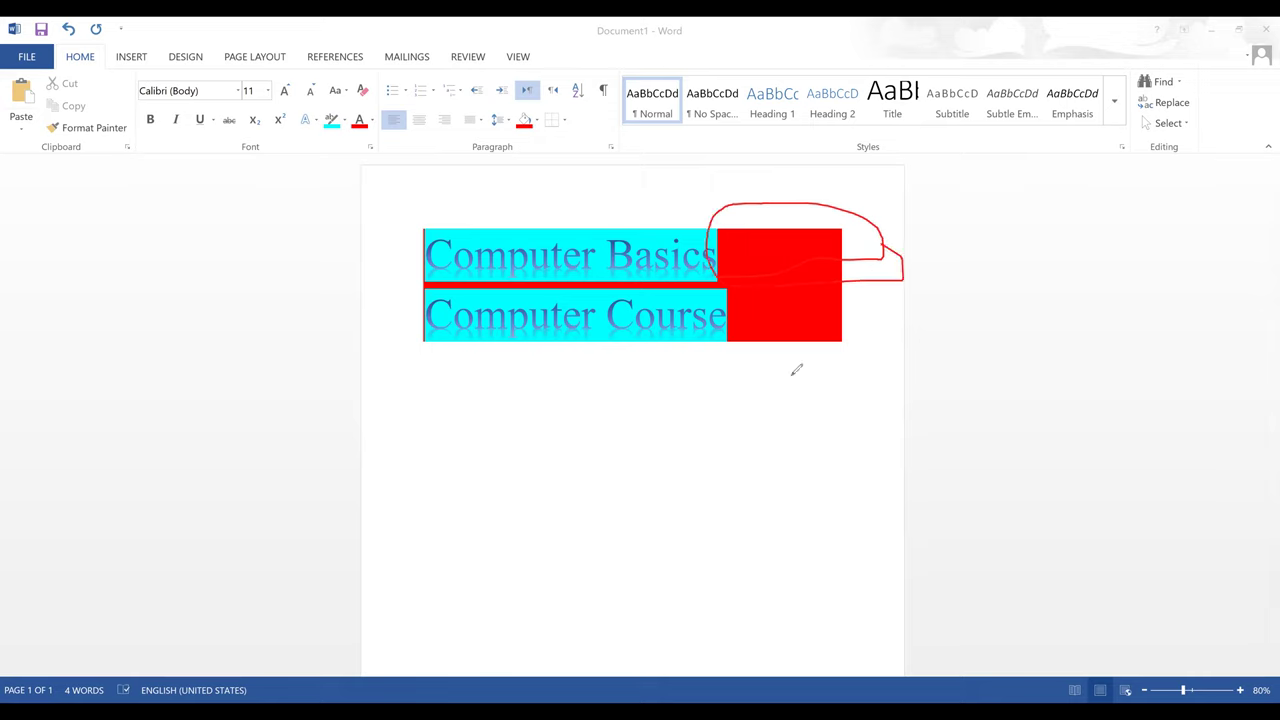
pyautogui.moveTo(858, 228)
pyautogui.mouseDown()
pyautogui.moveTo(894, 274)
pyautogui.moveTo(724, 370)
pyautogui.mouseUp()
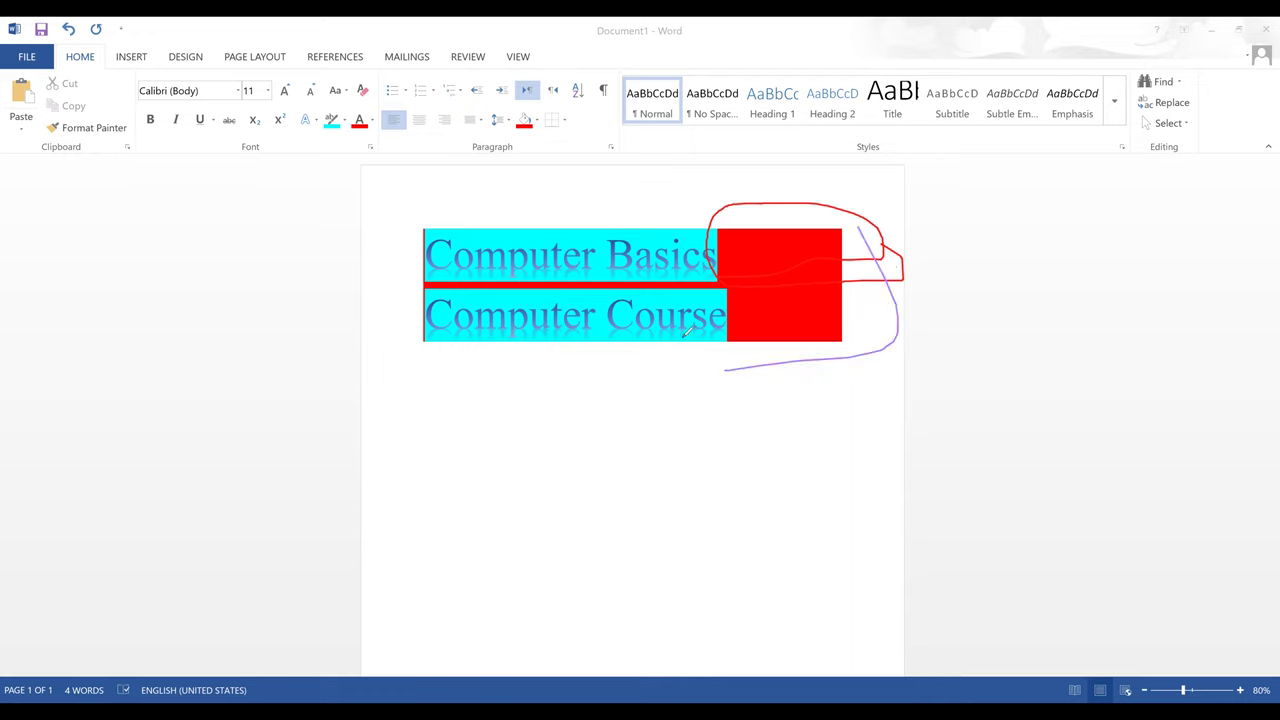
pyautogui.hotkey('ctrl', 'z')
pyautogui.hotkey('ctrl', 'z')
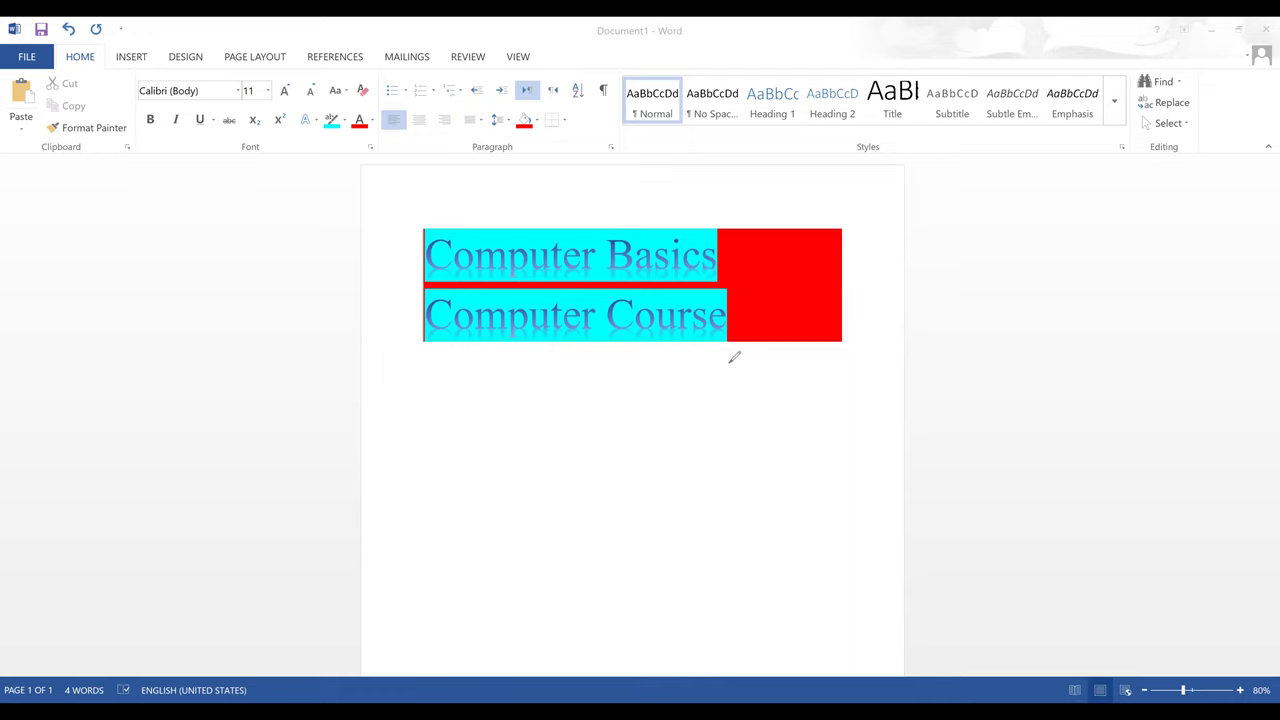
pyautogui.moveTo(708, 283)
pyautogui.mouseDown()
pyautogui.moveTo(897, 263)
pyautogui.moveTo(813, 194)
pyautogui.moveTo(749, 192)
pyautogui.moveTo(720, 232)
pyautogui.mouseUp()
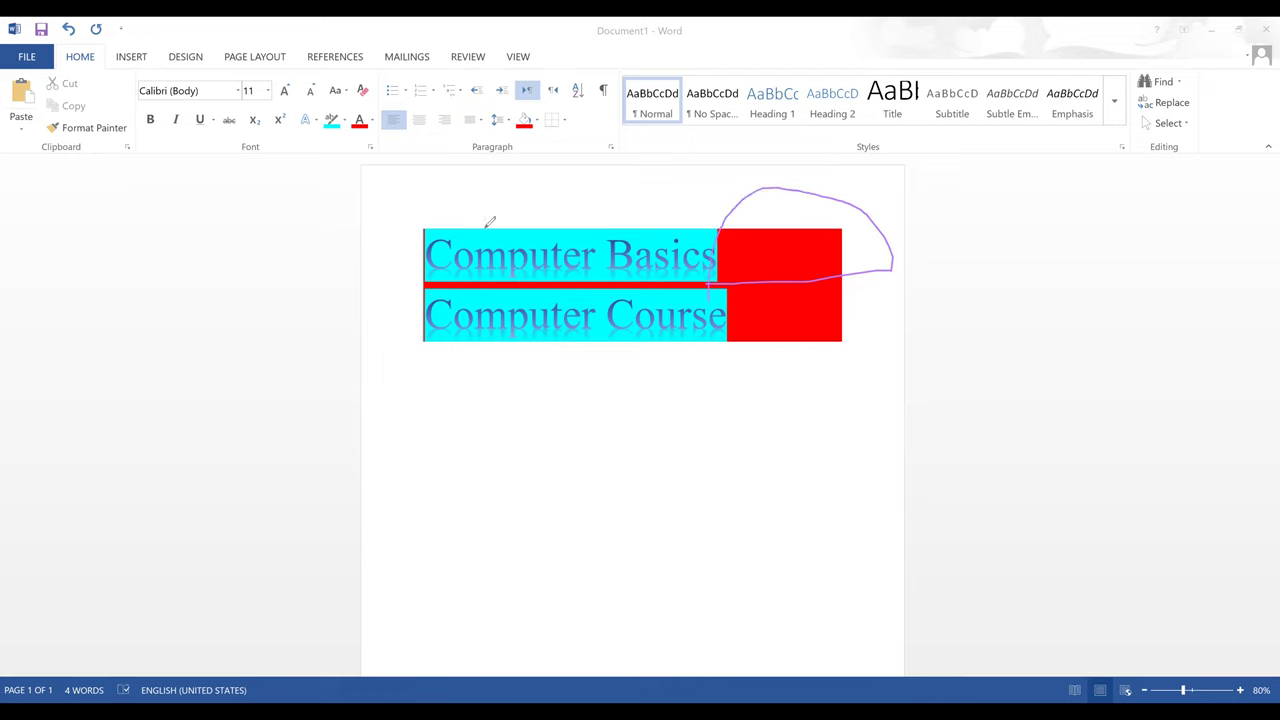
pyautogui.moveTo(533, 152)
pyautogui.mouseDown()
pyautogui.moveTo(514, 125)
pyautogui.moveTo(527, 100)
pyautogui.mouseUp()
pyautogui.moveTo(527, 268); pyautogui.dragTo(644, 232)
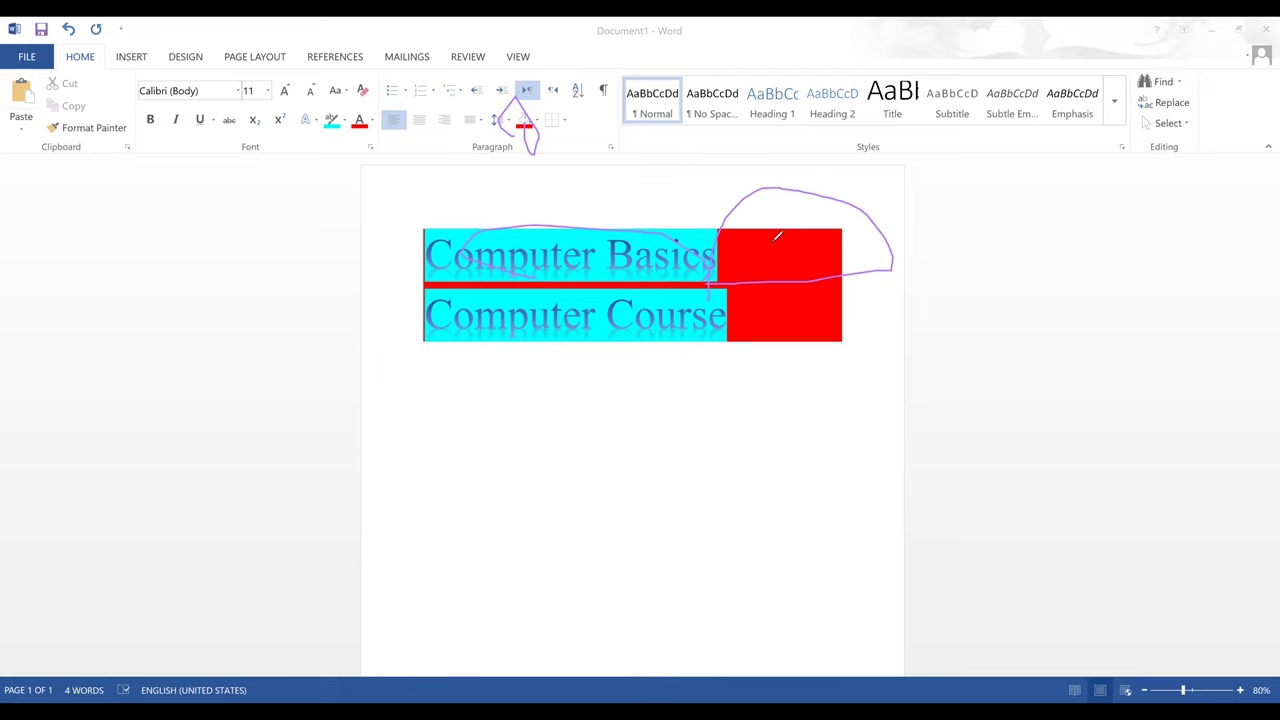
pyautogui.moveTo(514, 157); pyautogui.dragTo(478, 156)
pyautogui.press('Escape')
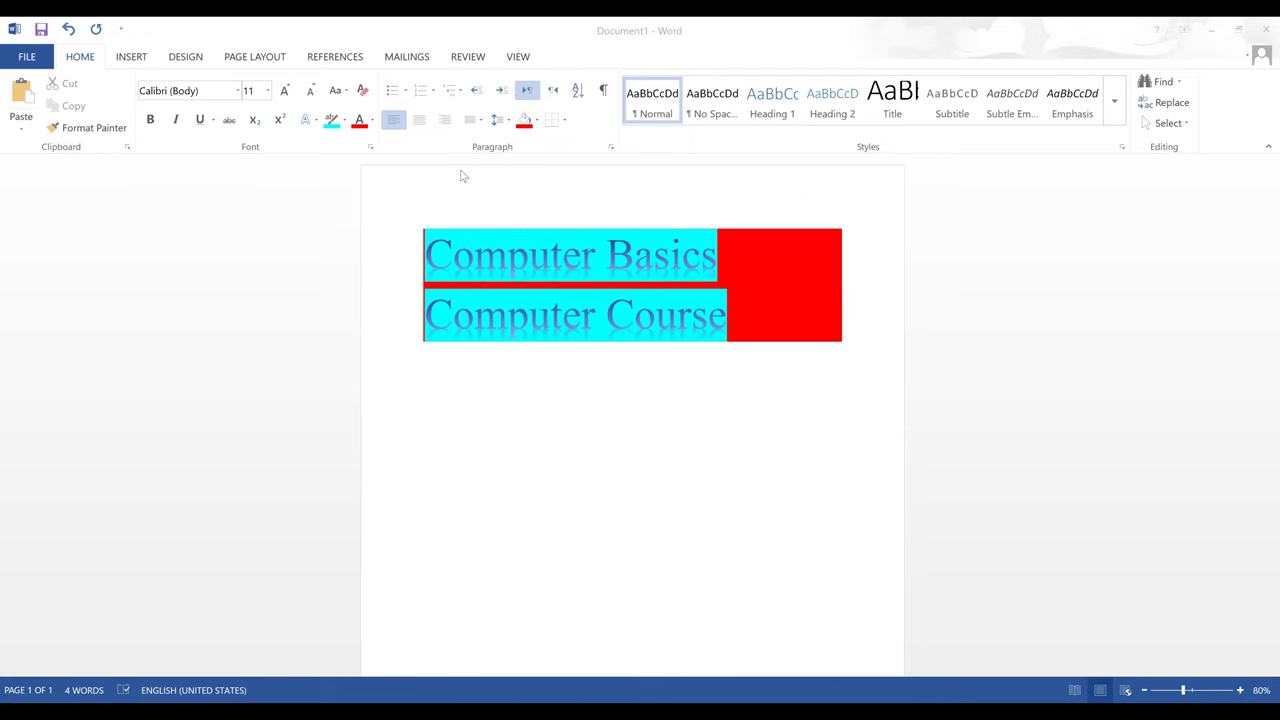
# - Bullet both title lines, trying arrow and round-dot bullet styles
pyautogui.moveTo(428, 255); pyautogui.dragTo(726, 318)
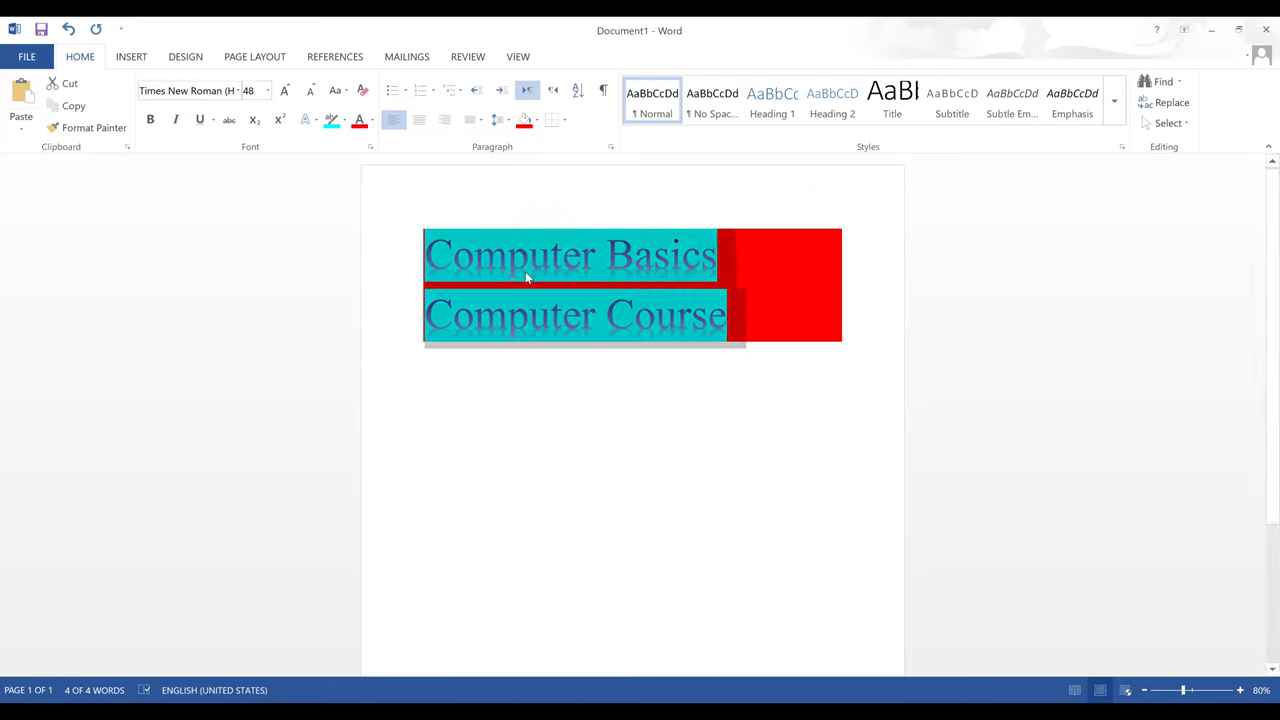
pyautogui.click(406, 91)
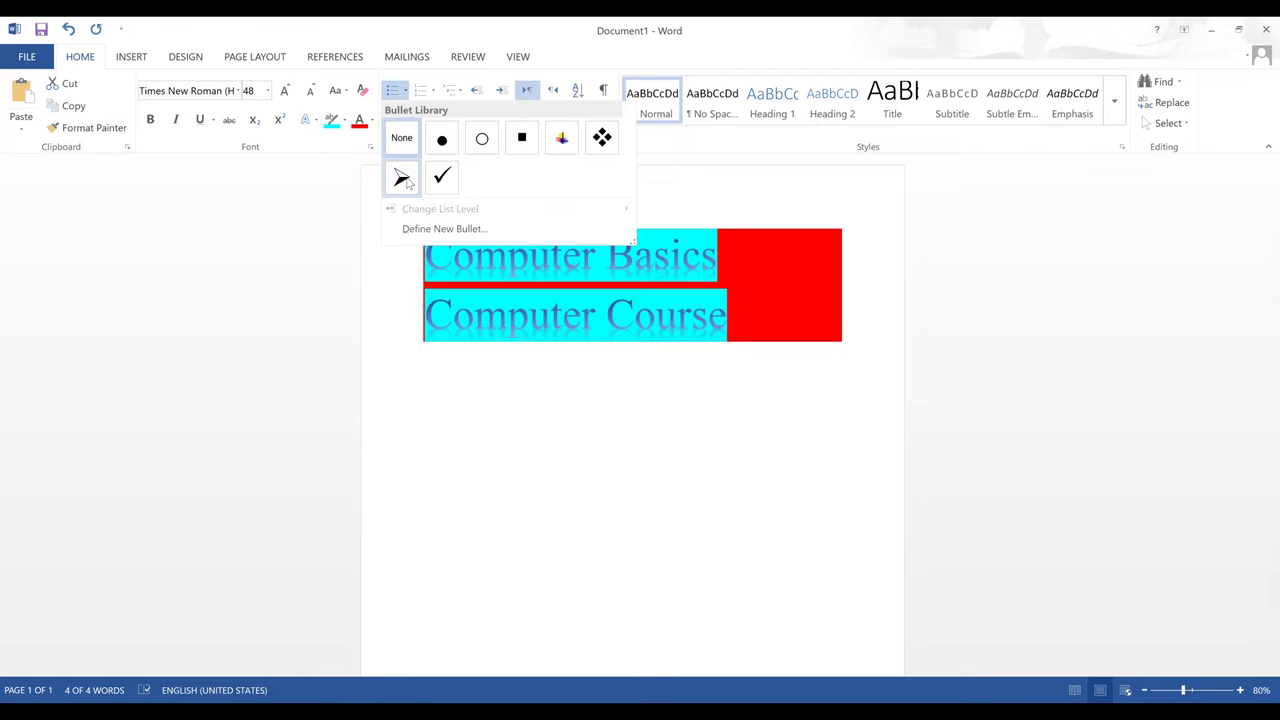
pyautogui.click(403, 180)
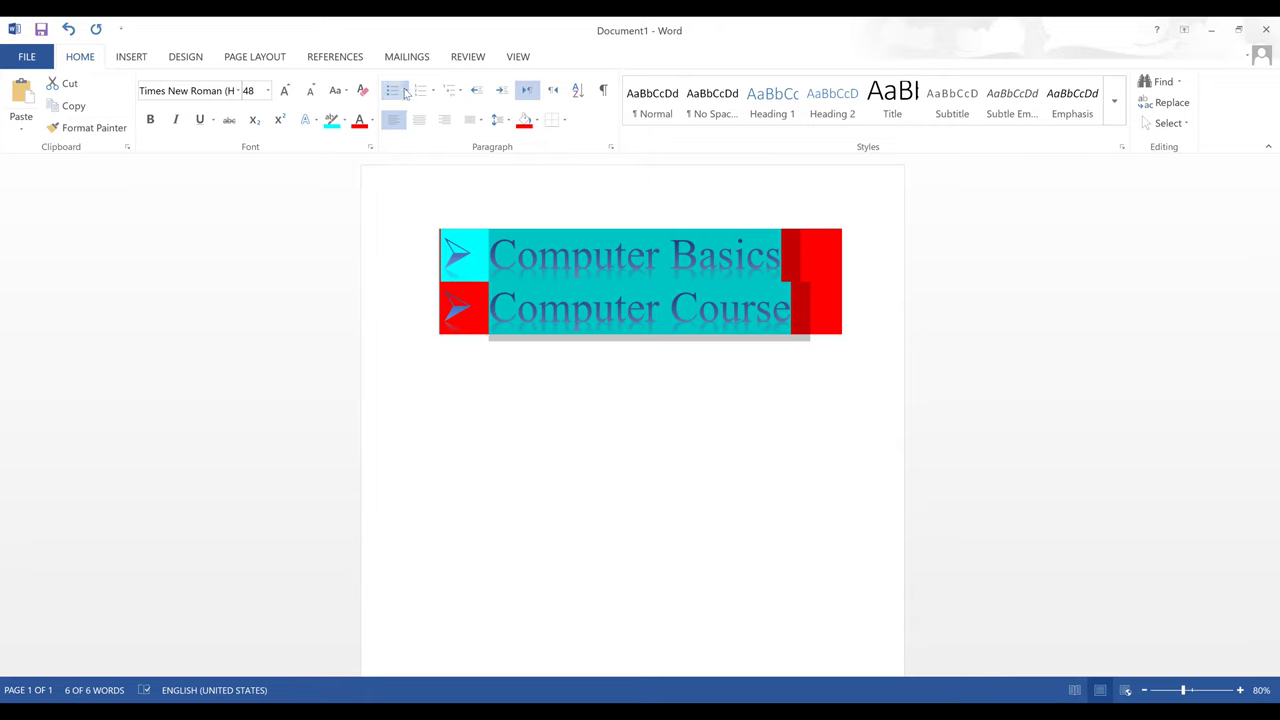
pyautogui.click(406, 92)
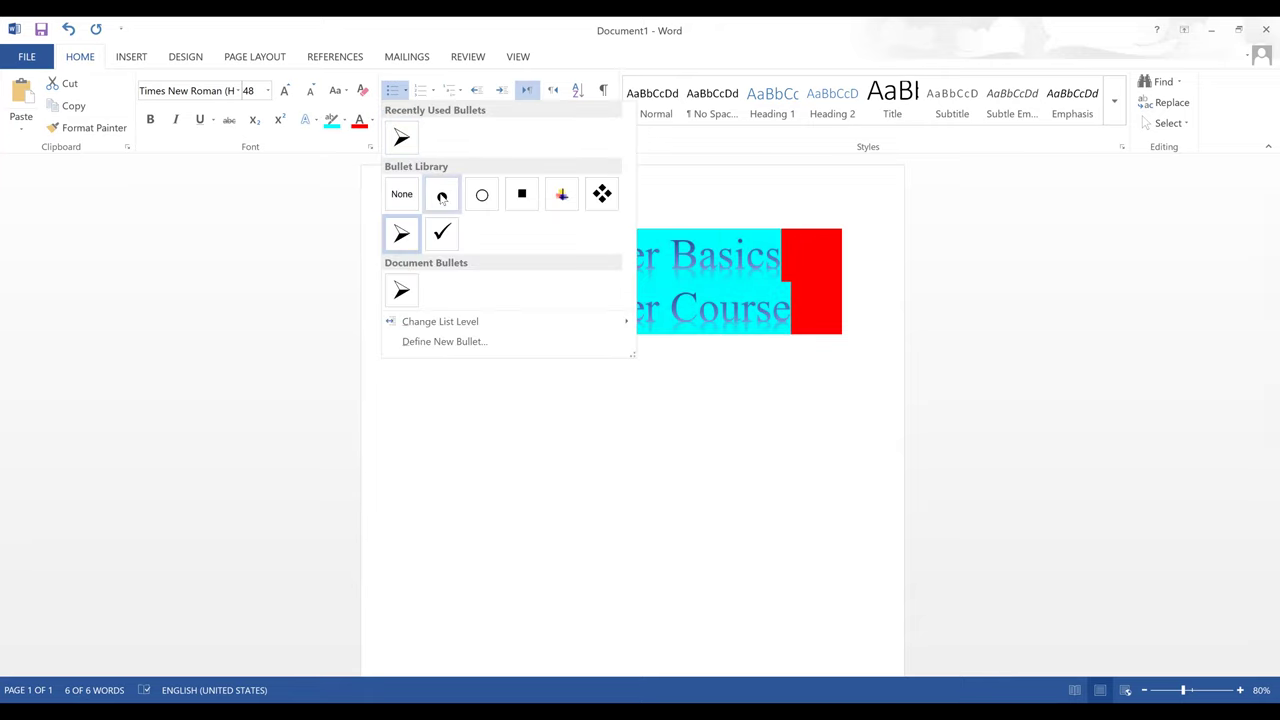
pyautogui.click(442, 196)
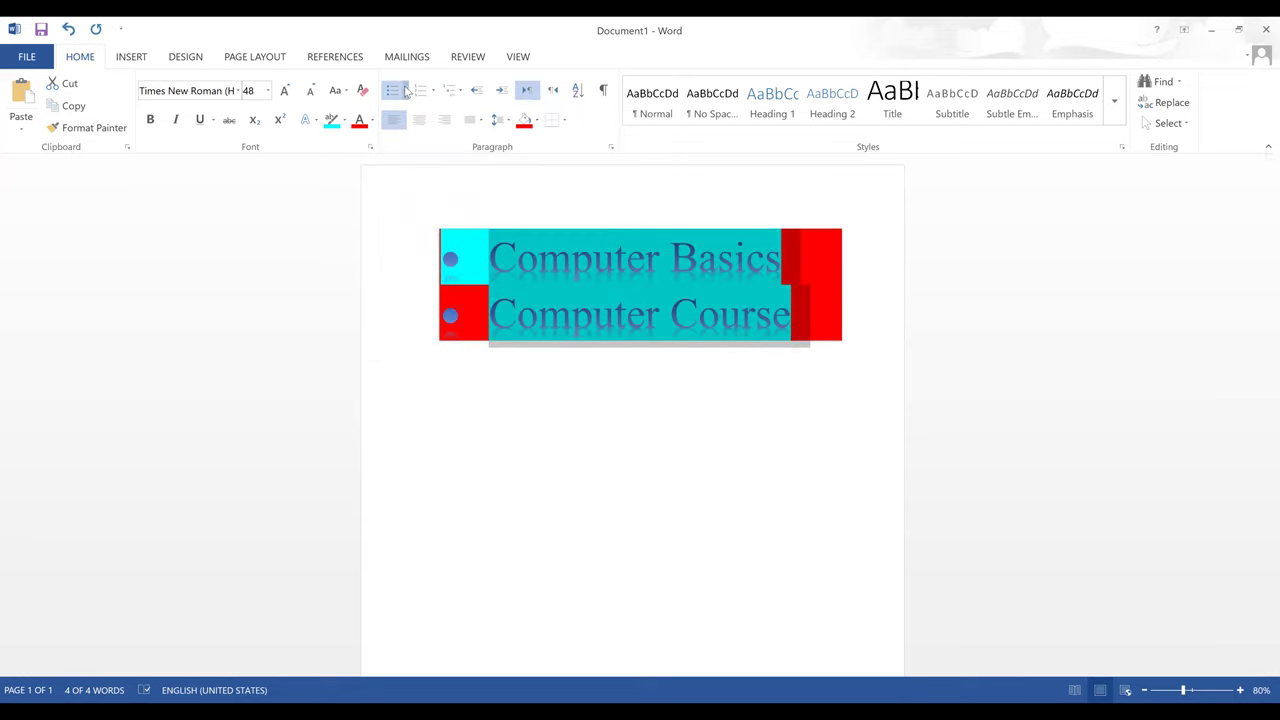
pyautogui.click(406, 90)
pyautogui.click(401, 236)
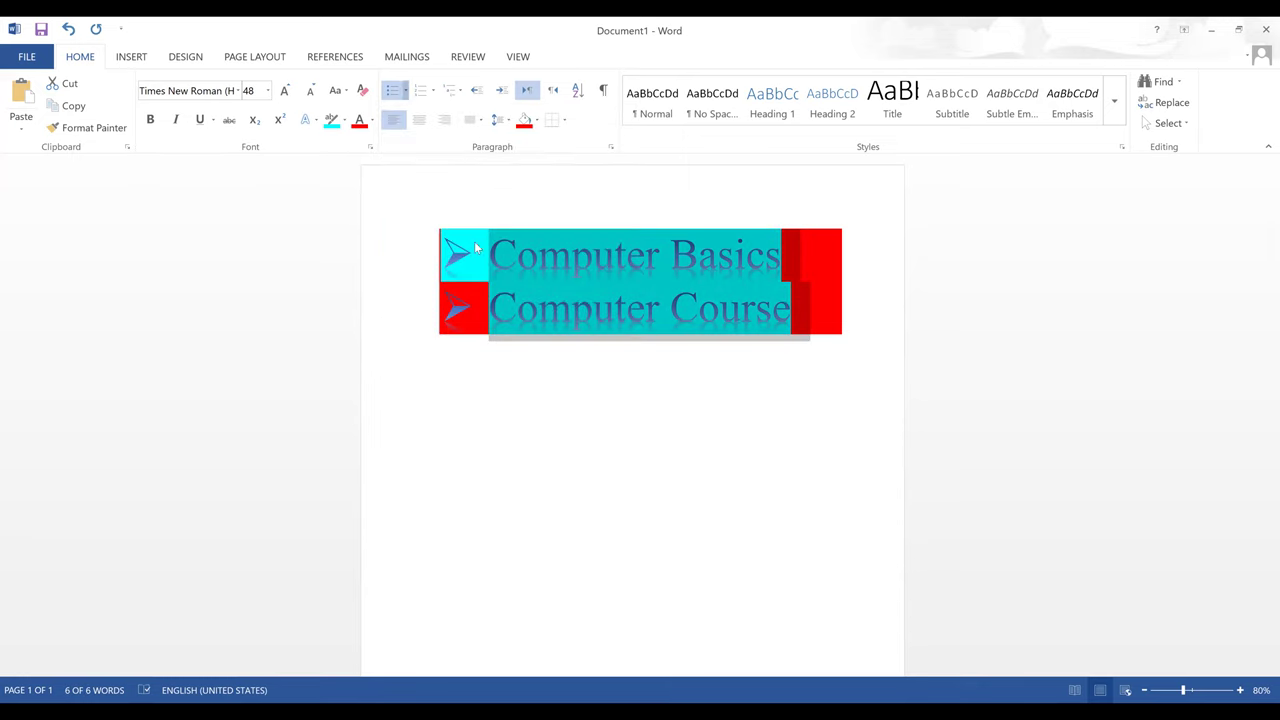
# - Try square bullets on the title lines, then settle on check-mark bullets
pyautogui.hotkey('alt', 'h')
pyautogui.press('u')
pyautogui.click(523, 203)
pyautogui.hotkey('alt', 'h')
pyautogui.press('u')
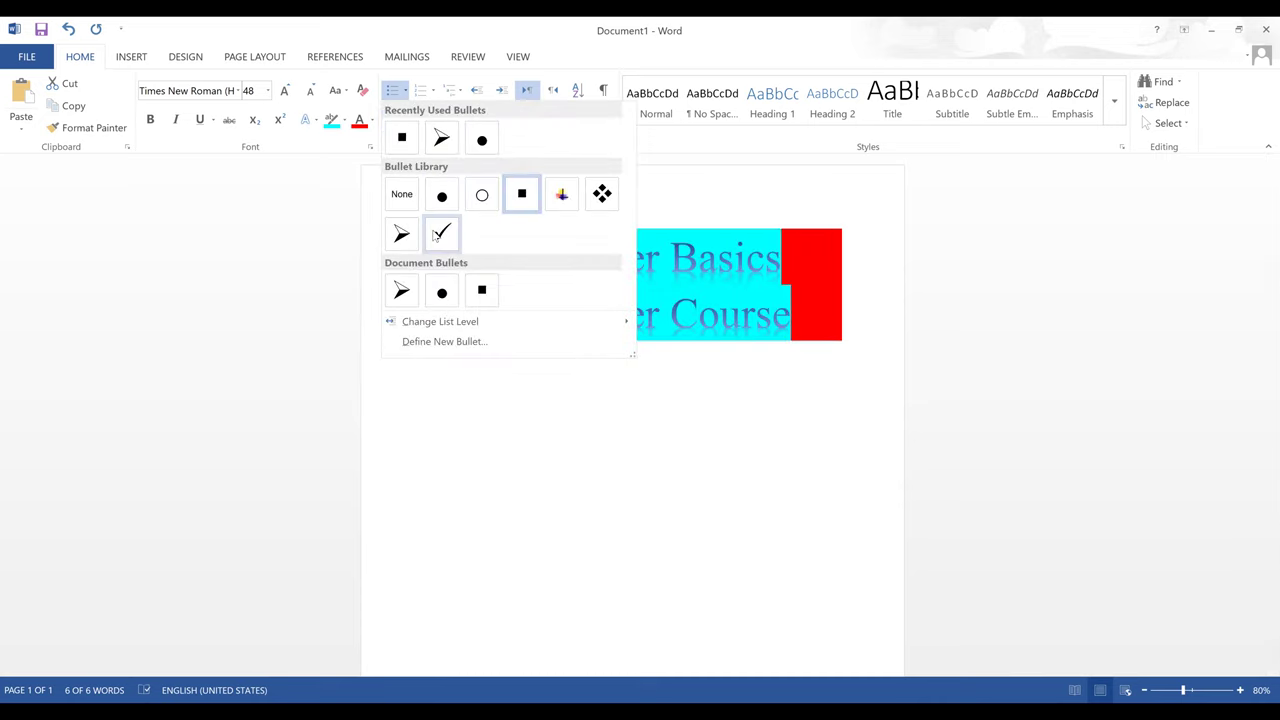
pyautogui.click(440, 234)
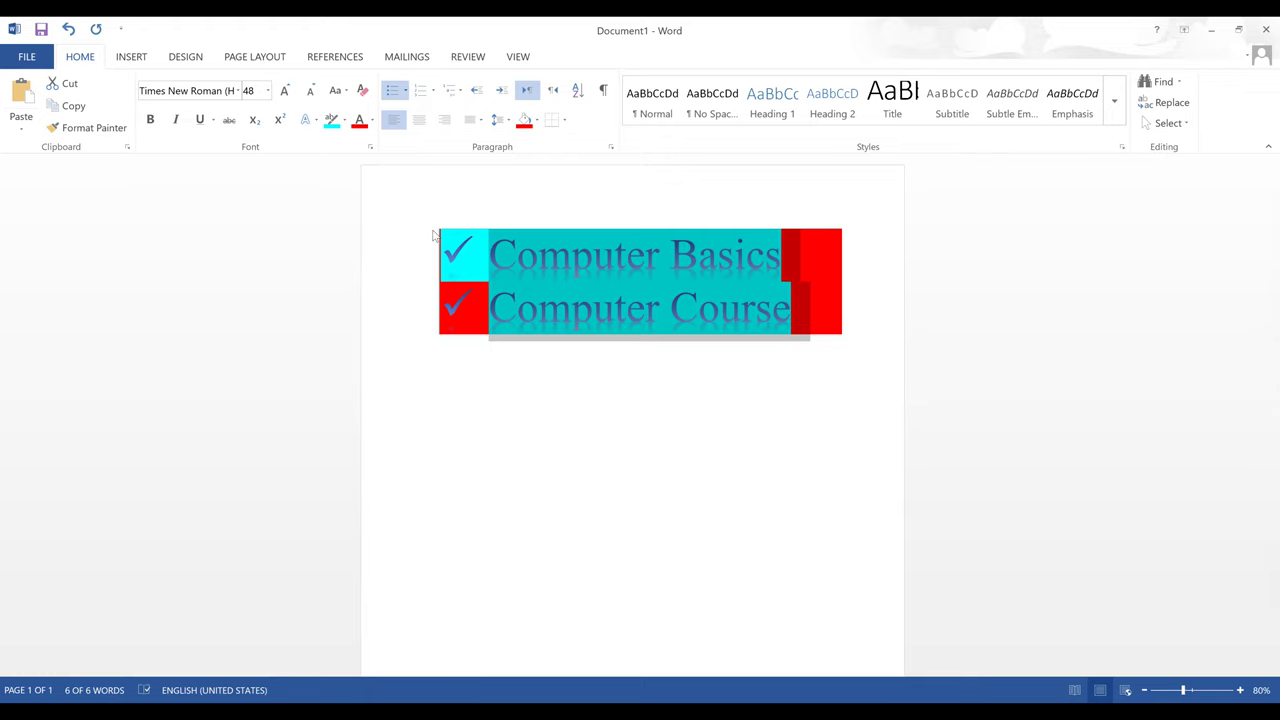
# - Type the names Ahmed and mohamed below the headings and number them 1. 2
pyautogui.click(500, 406)
pyautogui.write('Ahmed')
pyautogui.press('Return')
pyautogui.write('mohamed')
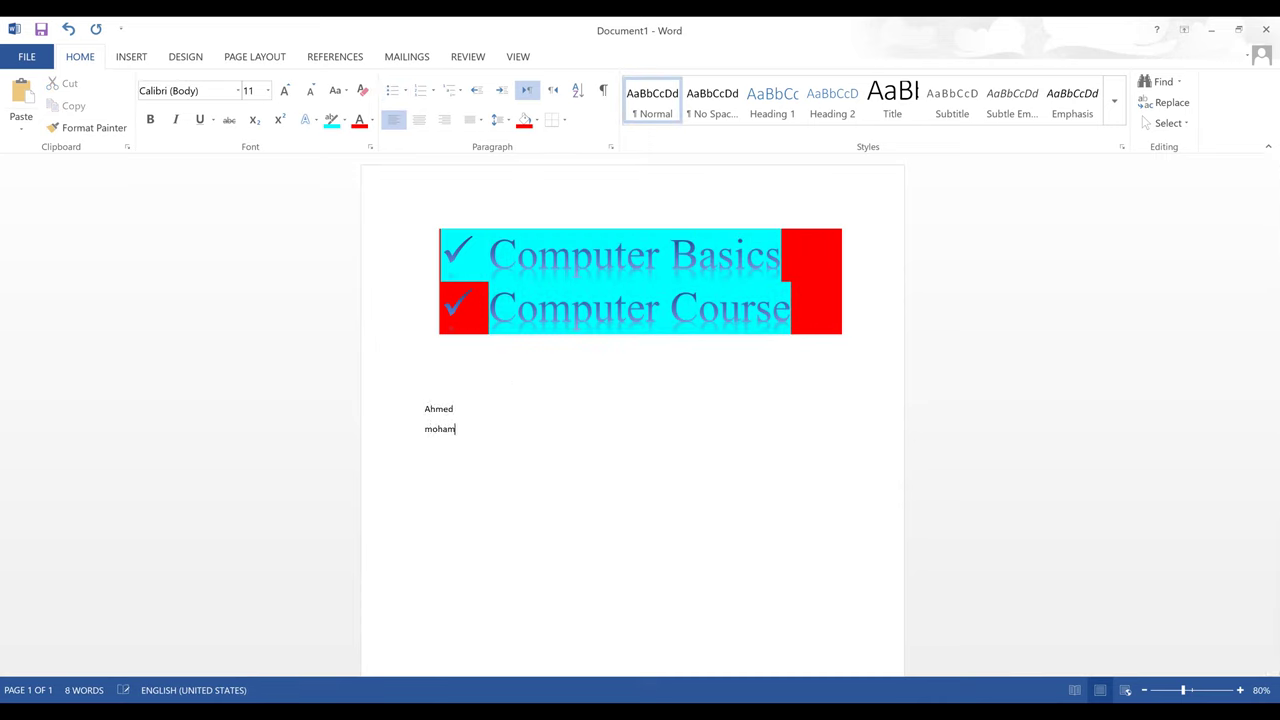
pyautogui.press('Return')
pyautogui.hotkey('shift', 'Up')
pyautogui.hotkey('shift', 'Up')
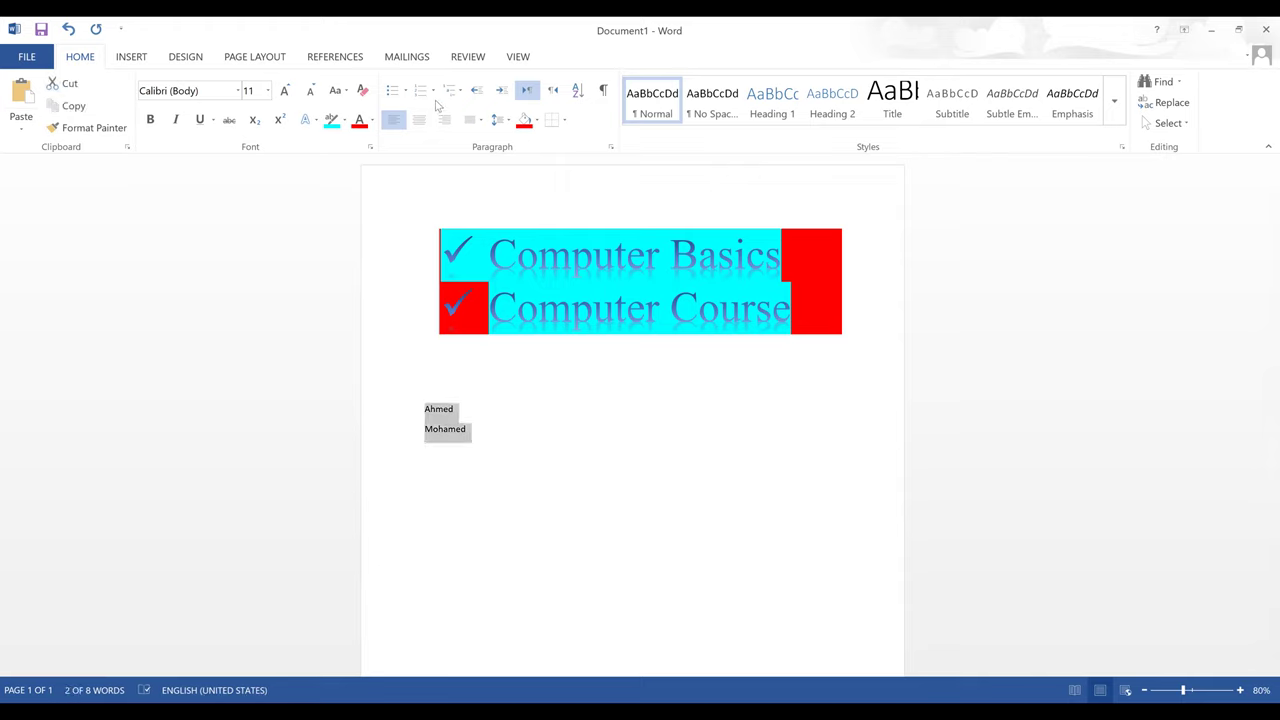
pyautogui.click(434, 93)
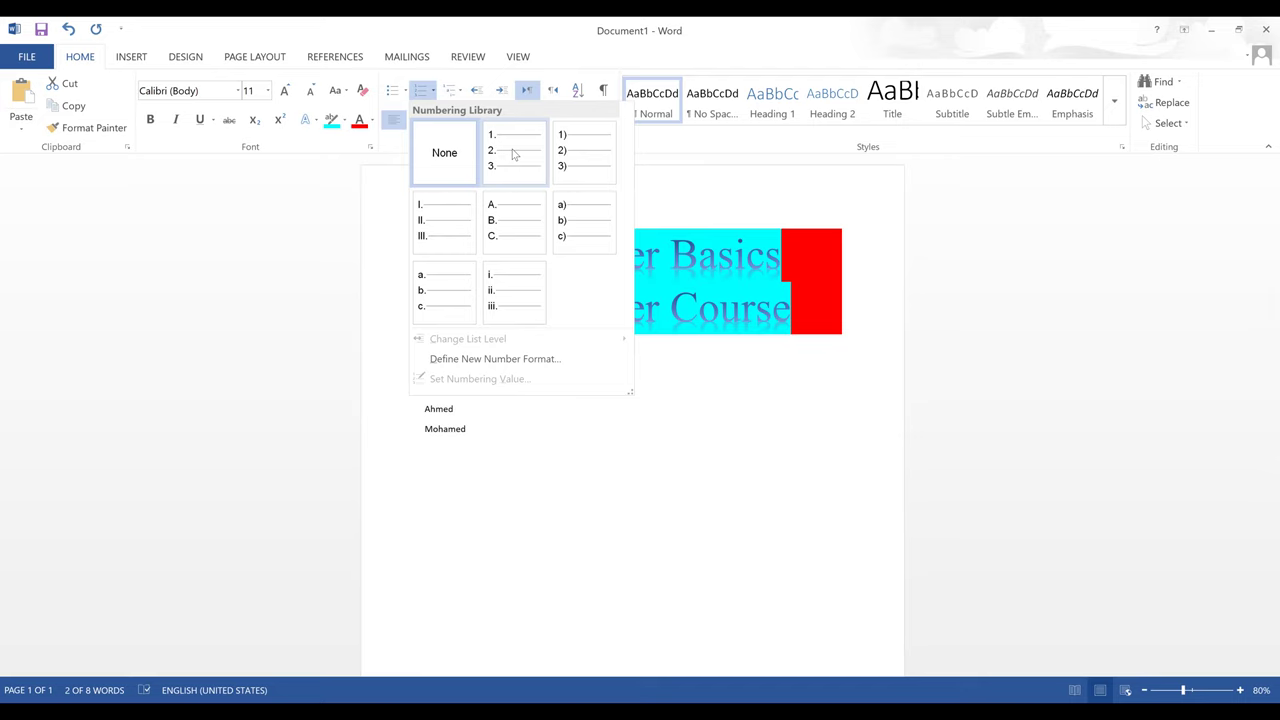
pyautogui.click(513, 153)
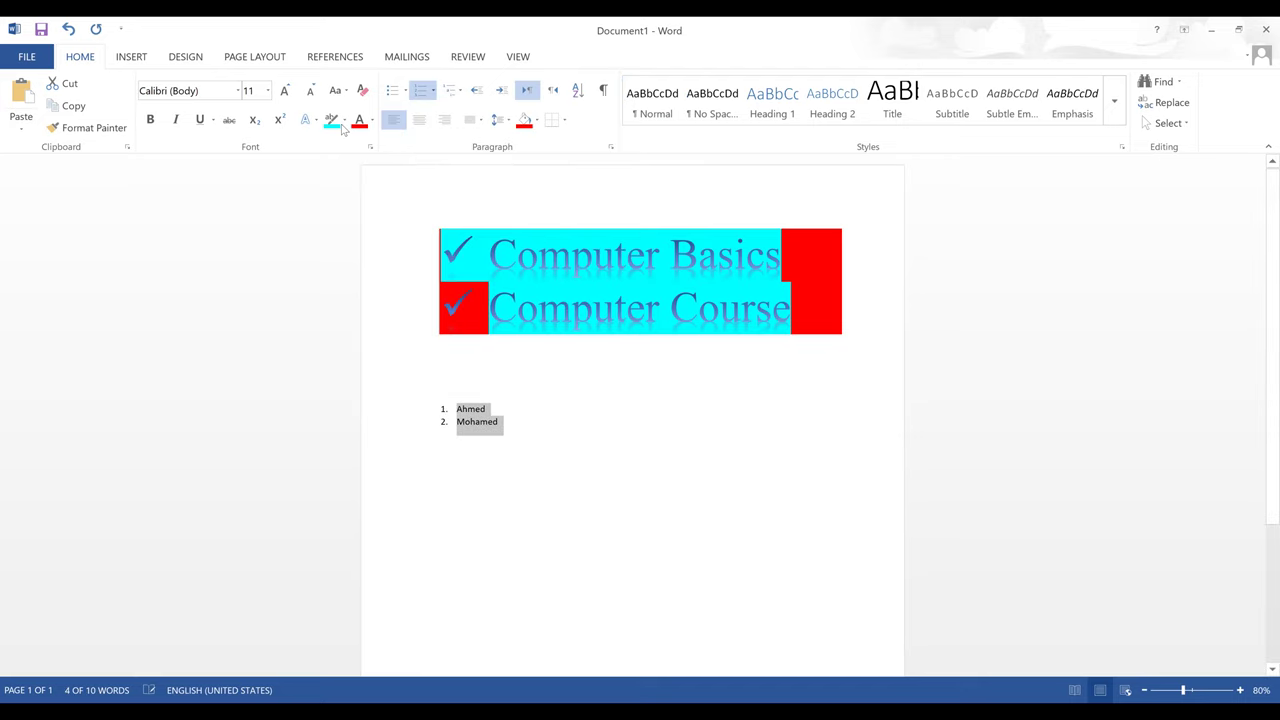
# - Make the name list 28 pt and remove the blank line above it
pyautogui.click(268, 91)
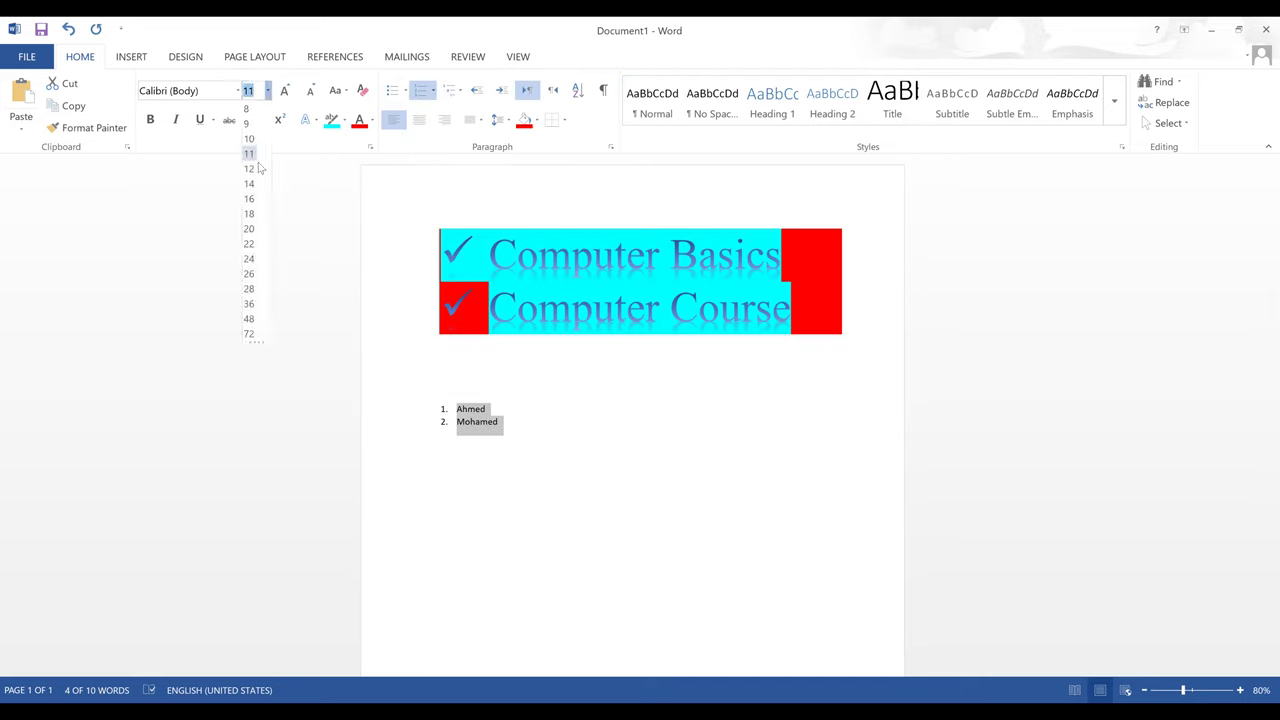
pyautogui.click(248, 290)
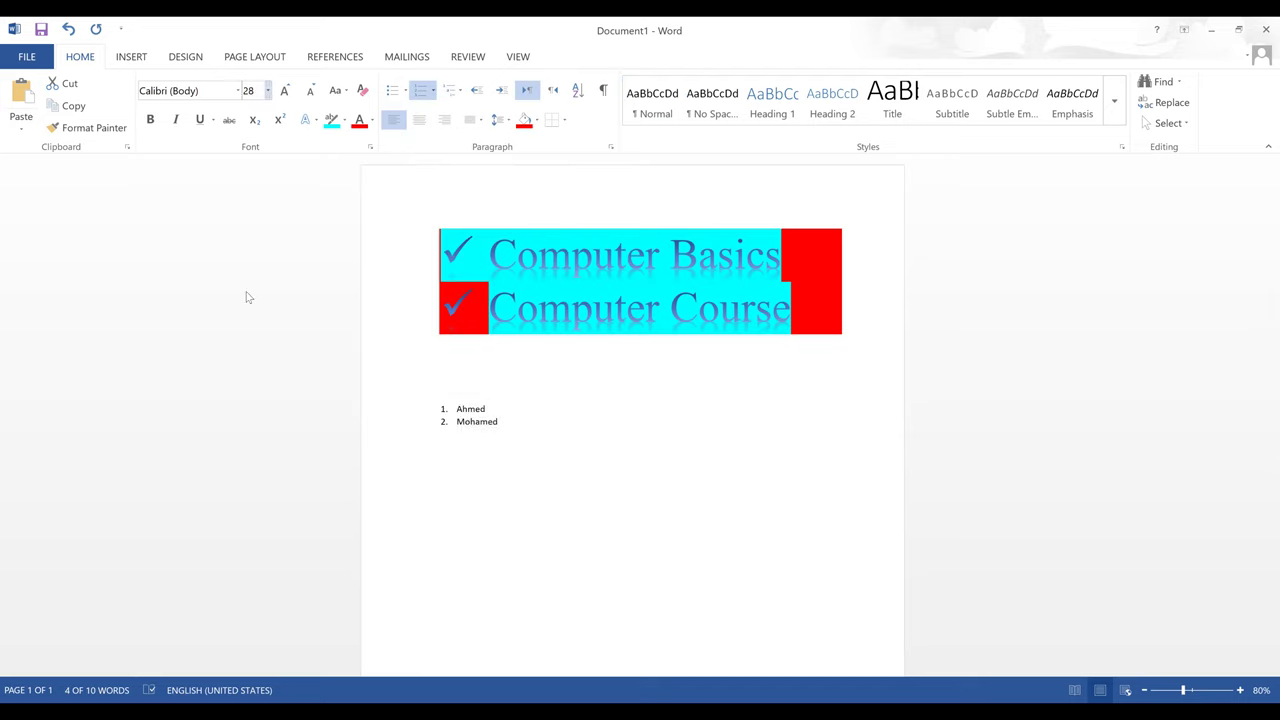
pyautogui.click(495, 377)
pyautogui.press('Delete')
# - Try square bullets and 1. 2. numbering, then letter the names a) and b)
pyautogui.moveTo(603, 386); pyautogui.dragTo(485, 360)
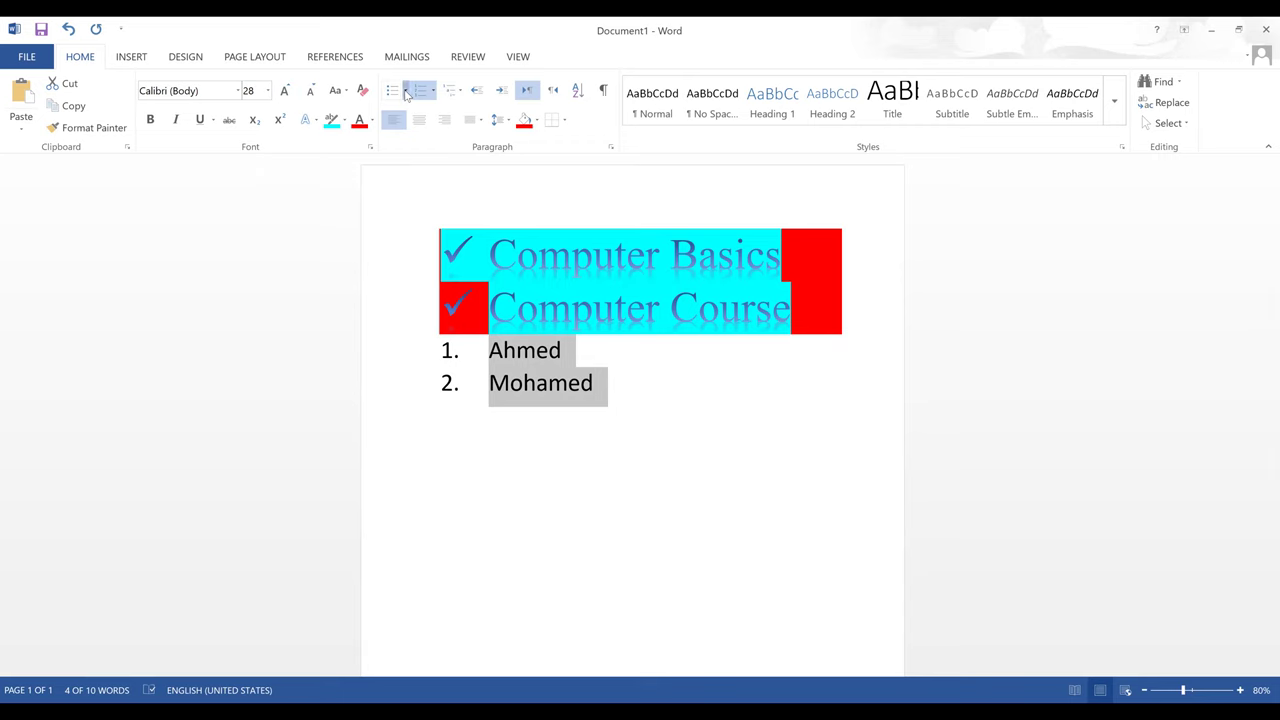
pyautogui.click(406, 91)
pyautogui.click(443, 139)
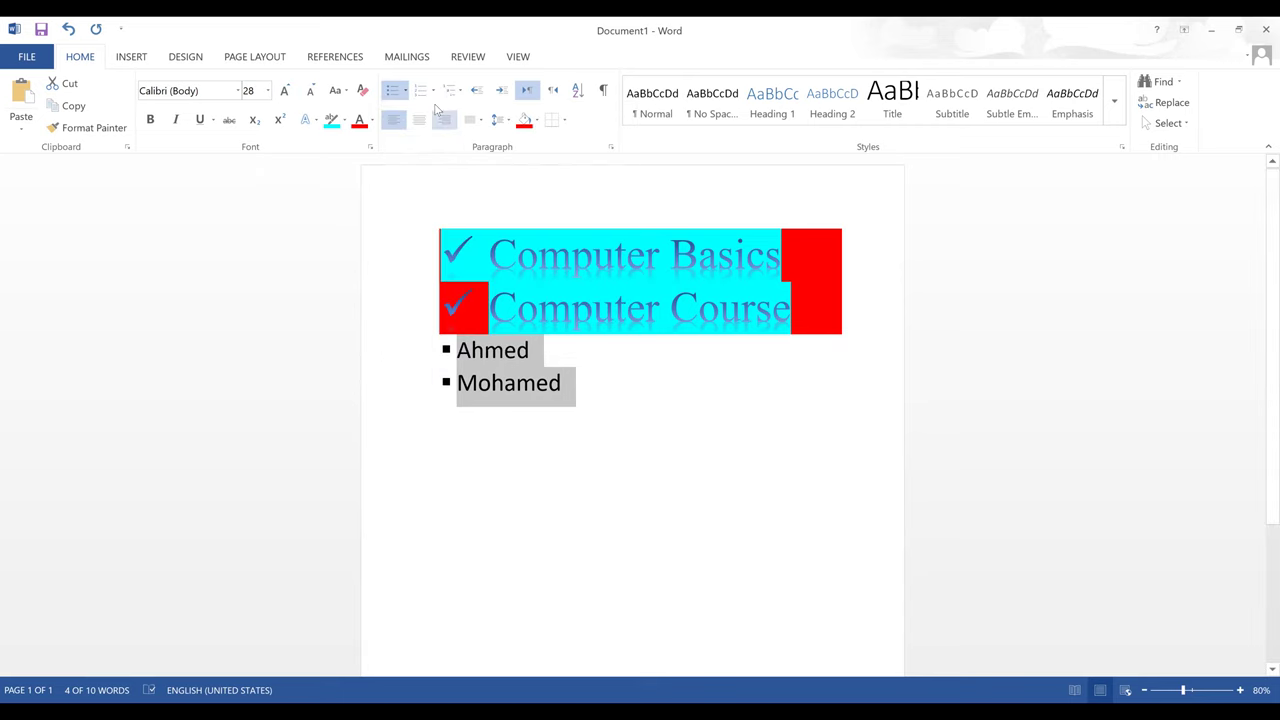
pyautogui.click(434, 92)
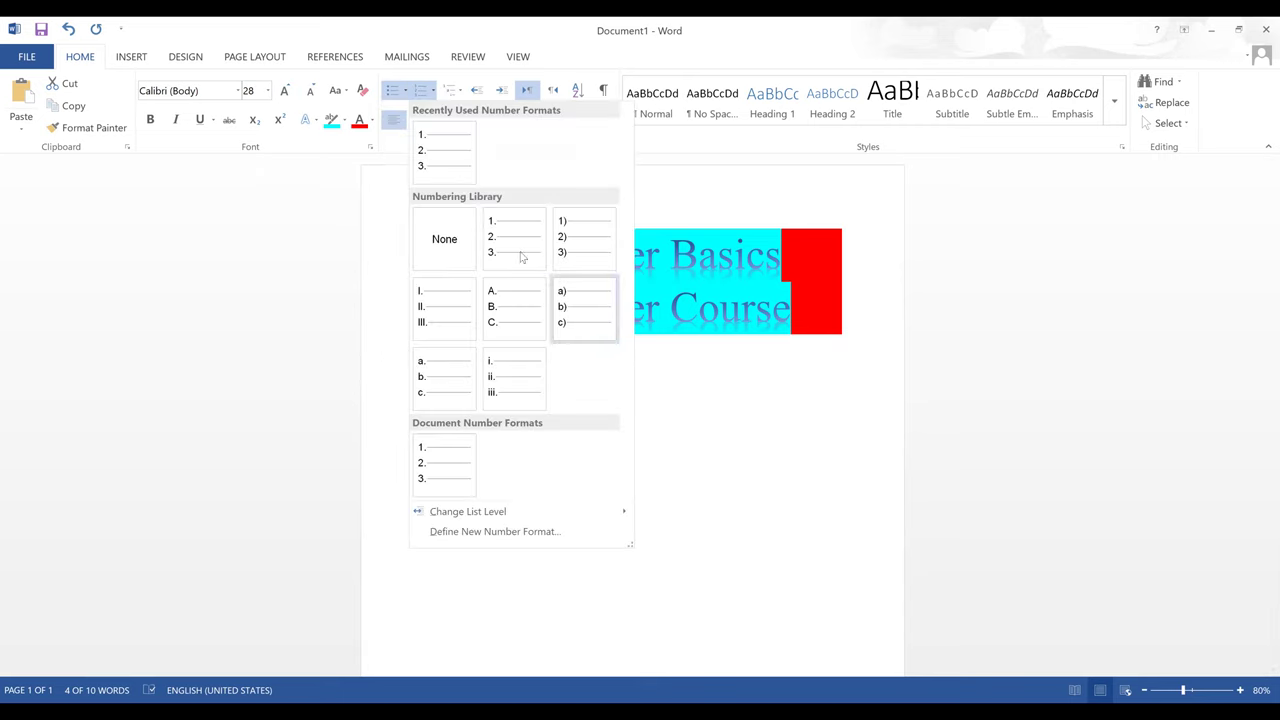
pyautogui.click(433, 141)
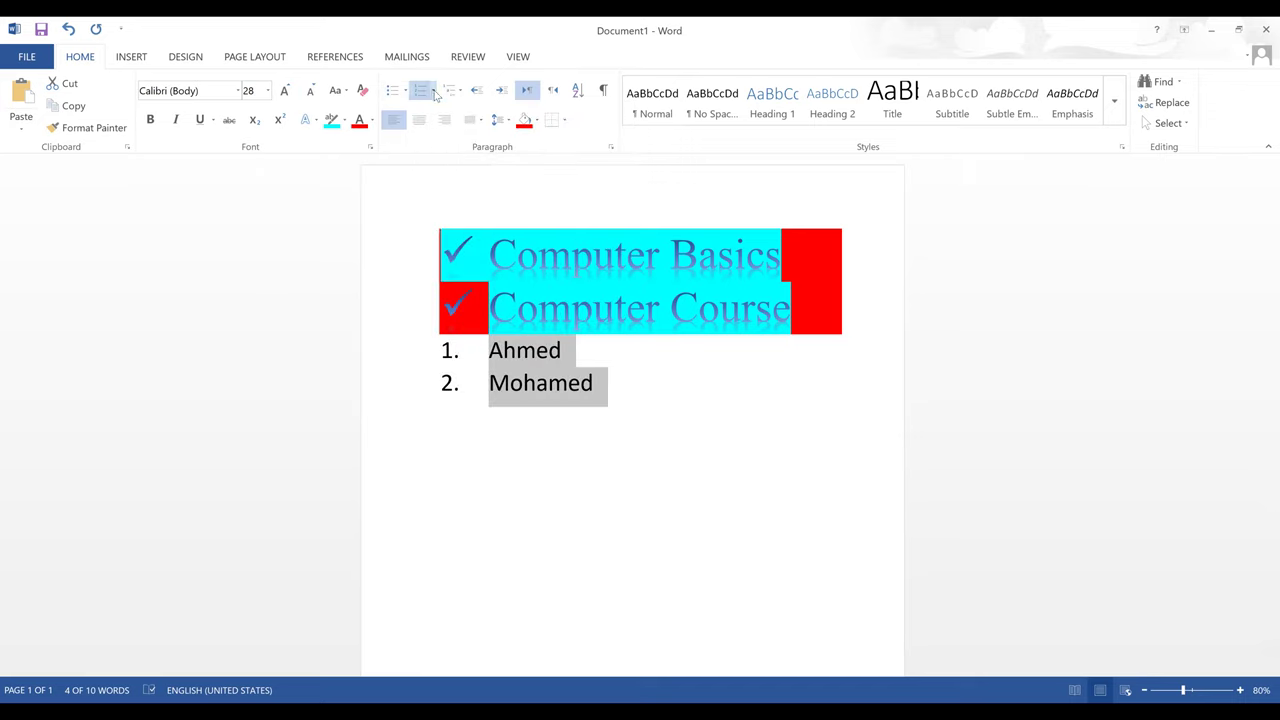
pyautogui.click(434, 92)
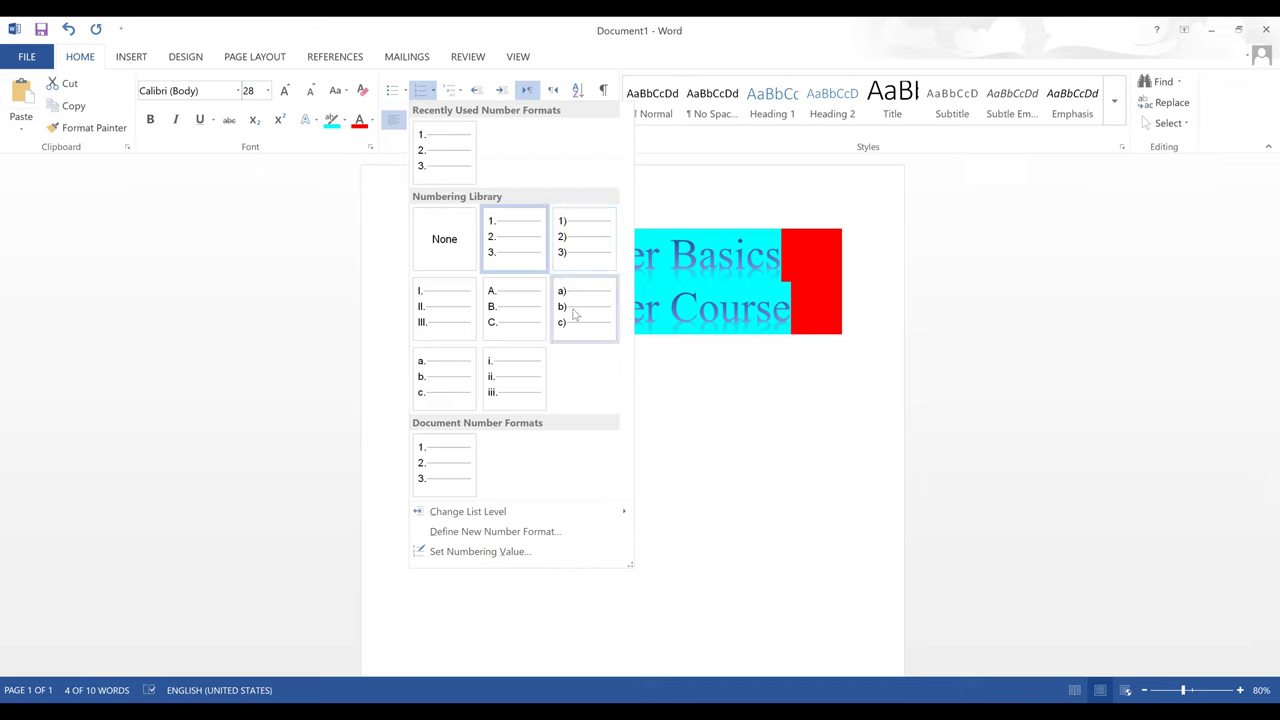
pyautogui.click(572, 315)
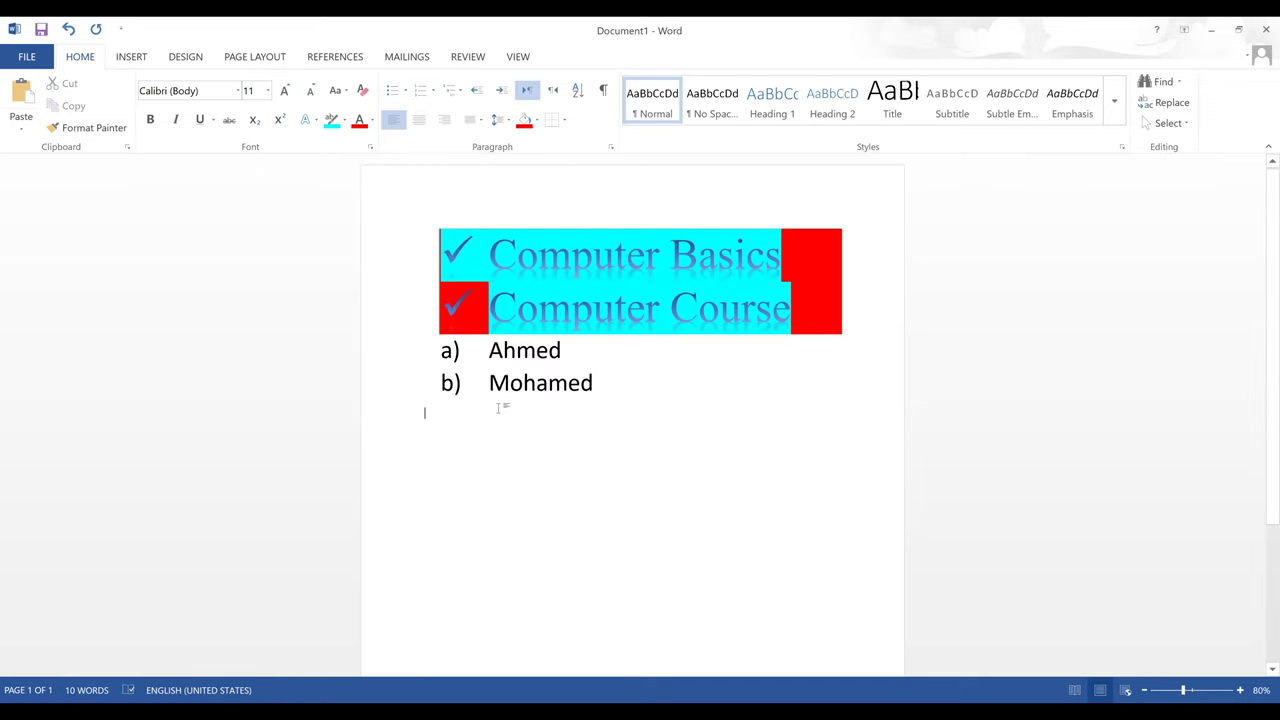
pyautogui.click(503, 407)
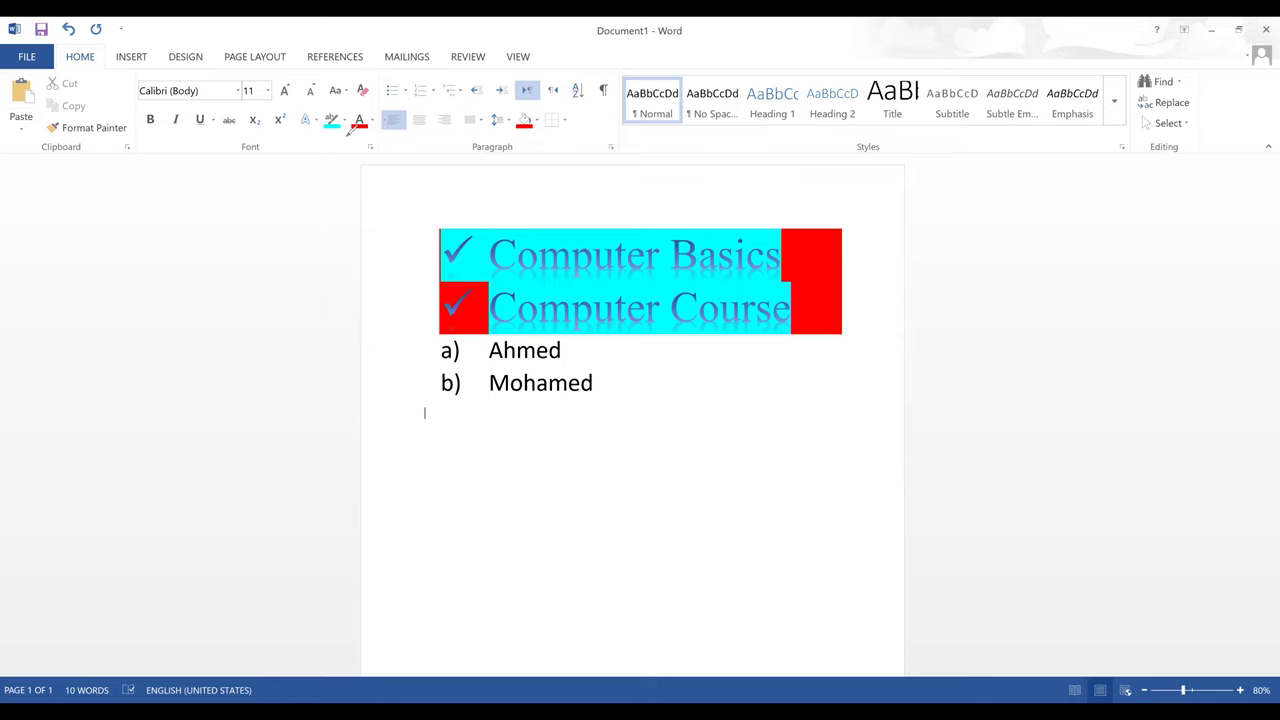
pyautogui.moveTo(336, 96); pyautogui.dragTo(330, 138)
pyautogui.moveTo(360, 98); pyautogui.dragTo(372, 136)
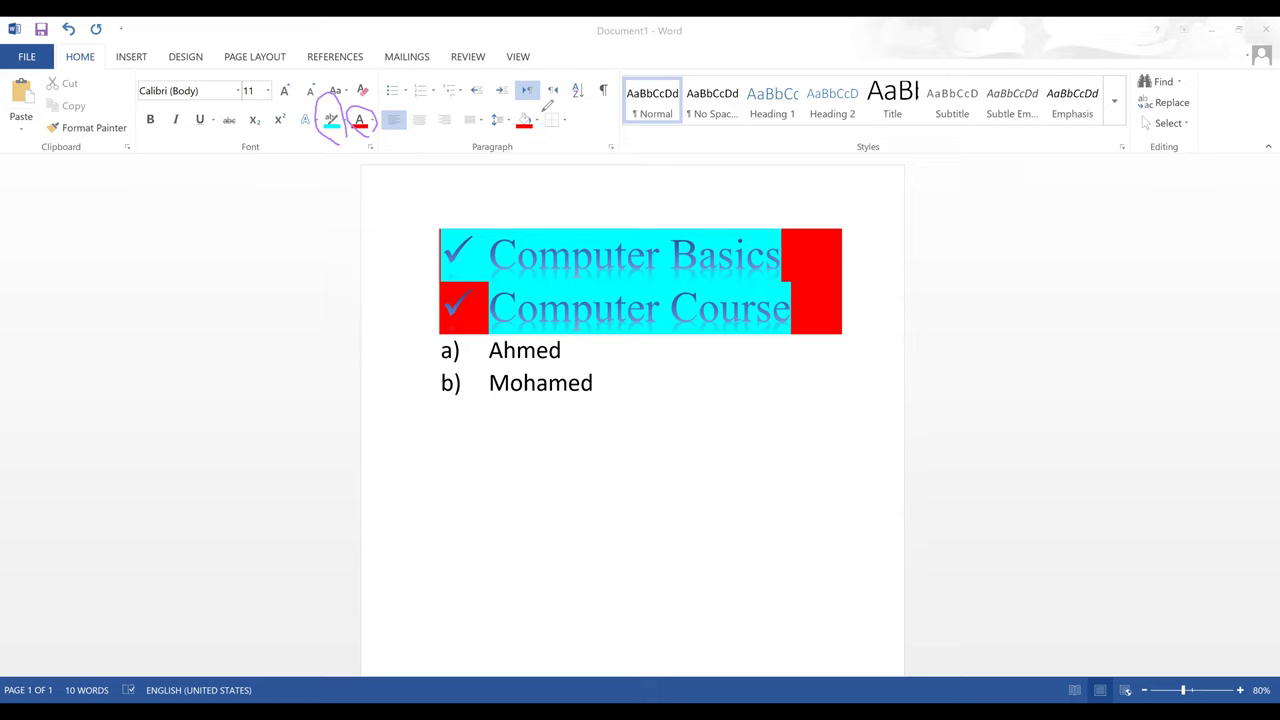
pyautogui.moveTo(539, 96); pyautogui.dragTo(542, 136)
pyautogui.moveTo(260, 78); pyautogui.dragTo(250, 102)
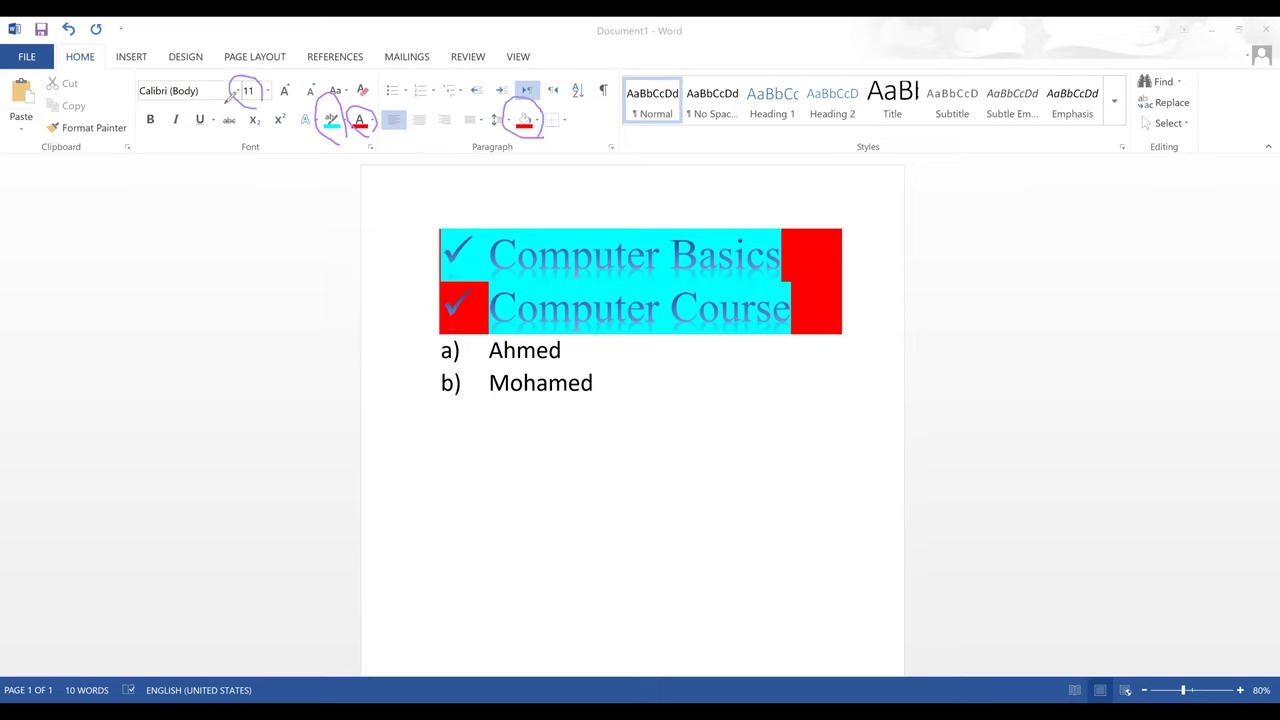
pyautogui.moveTo(199, 69)
pyautogui.mouseDown()
pyautogui.moveTo(131, 99)
pyautogui.moveTo(219, 89)
pyautogui.moveTo(154, 135)
pyautogui.moveTo(166, 112)
pyautogui.moveTo(162, 140)
pyautogui.moveTo(190, 142)
pyautogui.moveTo(191, 118)
pyautogui.moveTo(196, 136)
pyautogui.mouseUp()
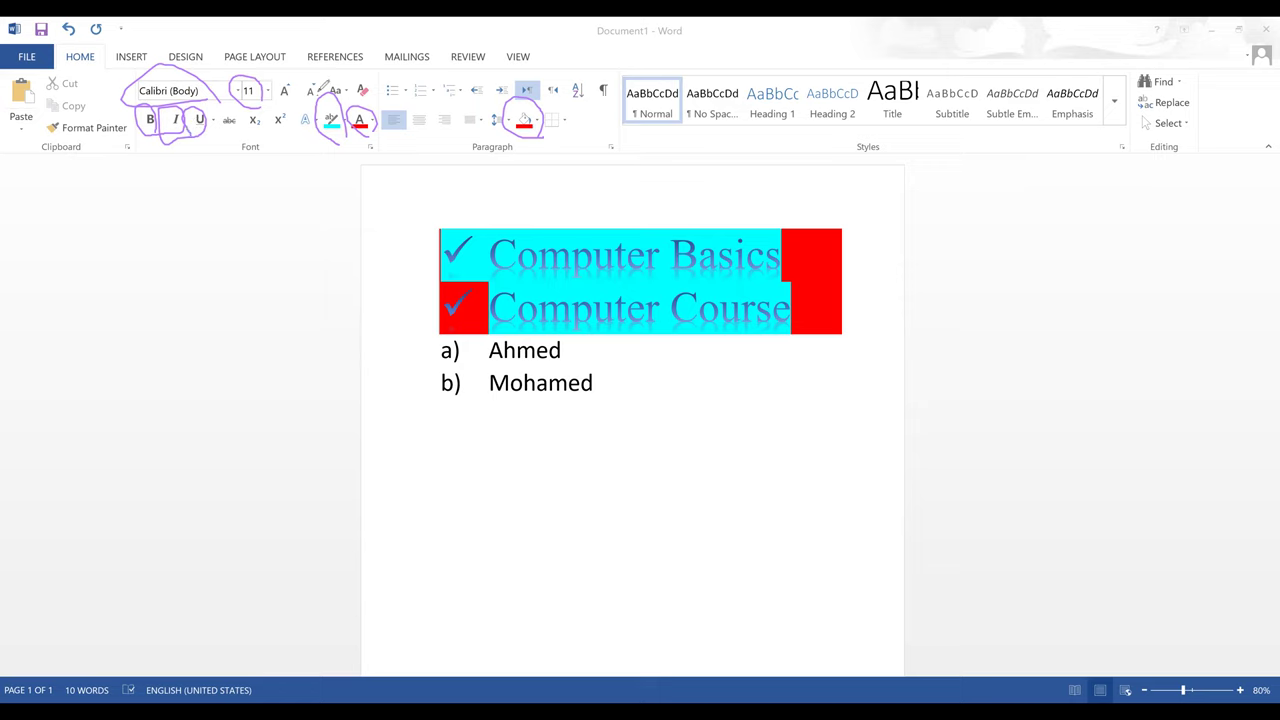
pyautogui.moveTo(320, 82)
pyautogui.mouseDown()
pyautogui.moveTo(304, 84)
pyautogui.moveTo(318, 98)
pyautogui.moveTo(320, 86)
pyautogui.moveTo(274, 86)
pyautogui.moveTo(288, 108)
pyautogui.moveTo(292, 90)
pyautogui.mouseUp()
pyautogui.moveTo(262, 166); pyautogui.dragTo(217, 167)
pyautogui.moveTo(350, 94)
pyautogui.mouseDown()
pyautogui.moveTo(328, 66)
pyautogui.moveTo(346, 102)
pyautogui.mouseUp()
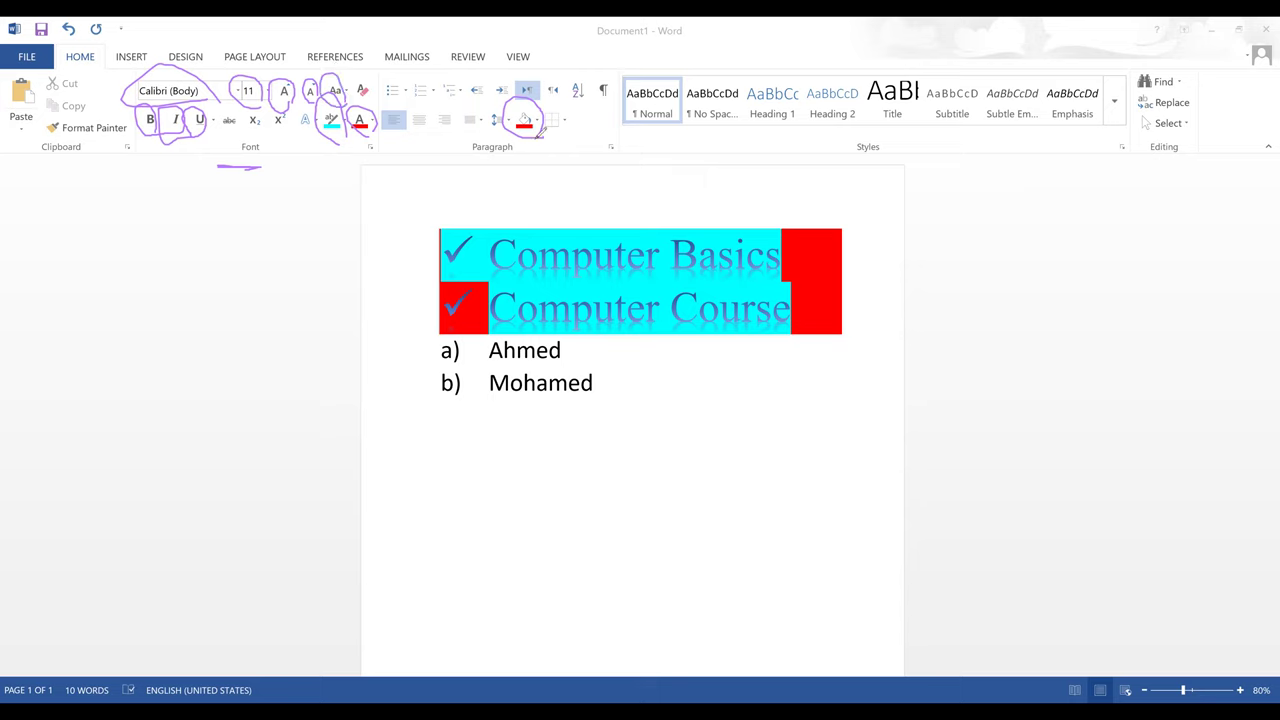
pyautogui.moveTo(518, 139); pyautogui.dragTo(541, 139)
pyautogui.moveTo(491, 103)
pyautogui.mouseDown()
pyautogui.moveTo(508, 130)
pyautogui.moveTo(450, 130)
pyautogui.moveTo(474, 112)
pyautogui.mouseUp()
pyautogui.moveTo(380, 98)
pyautogui.mouseDown()
pyautogui.moveTo(400, 136)
pyautogui.moveTo(445, 130)
pyautogui.mouseUp()
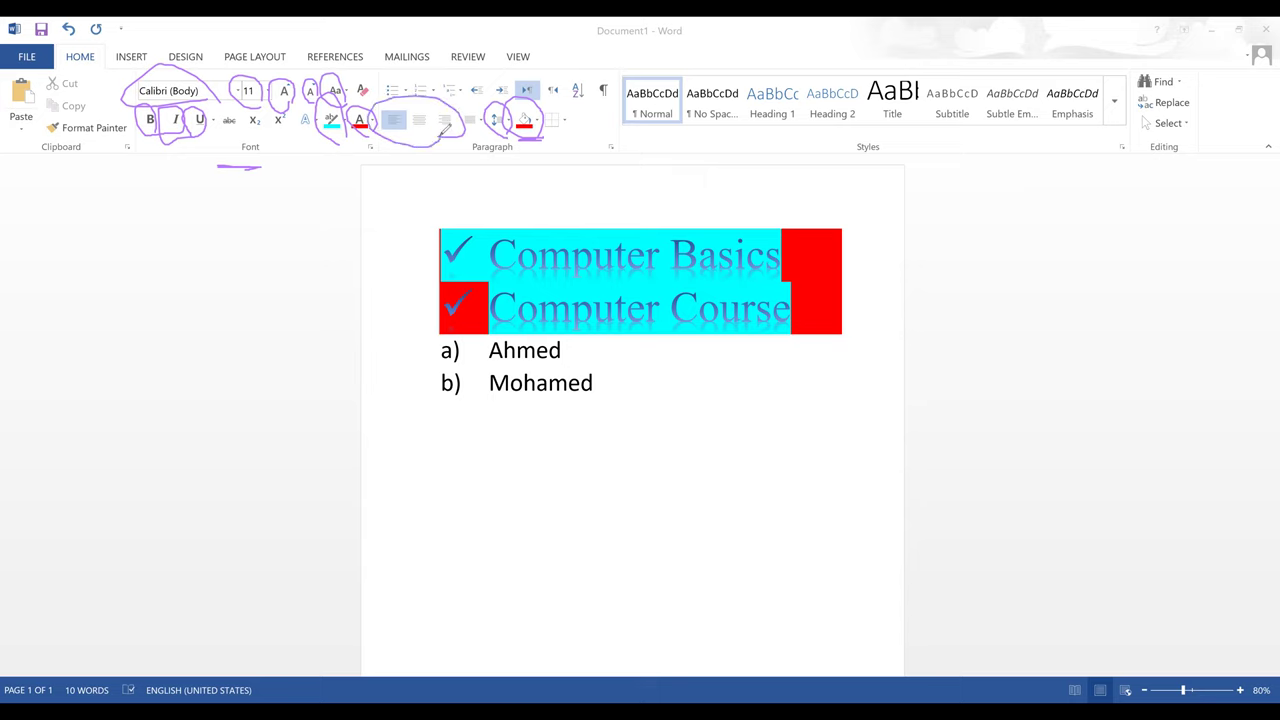
pyautogui.moveTo(393, 66)
pyautogui.mouseDown()
pyautogui.moveTo(397, 90)
pyautogui.moveTo(517, 93)
pyautogui.moveTo(503, 63)
pyautogui.moveTo(472, 67)
pyautogui.moveTo(468, 101)
pyautogui.mouseUp()
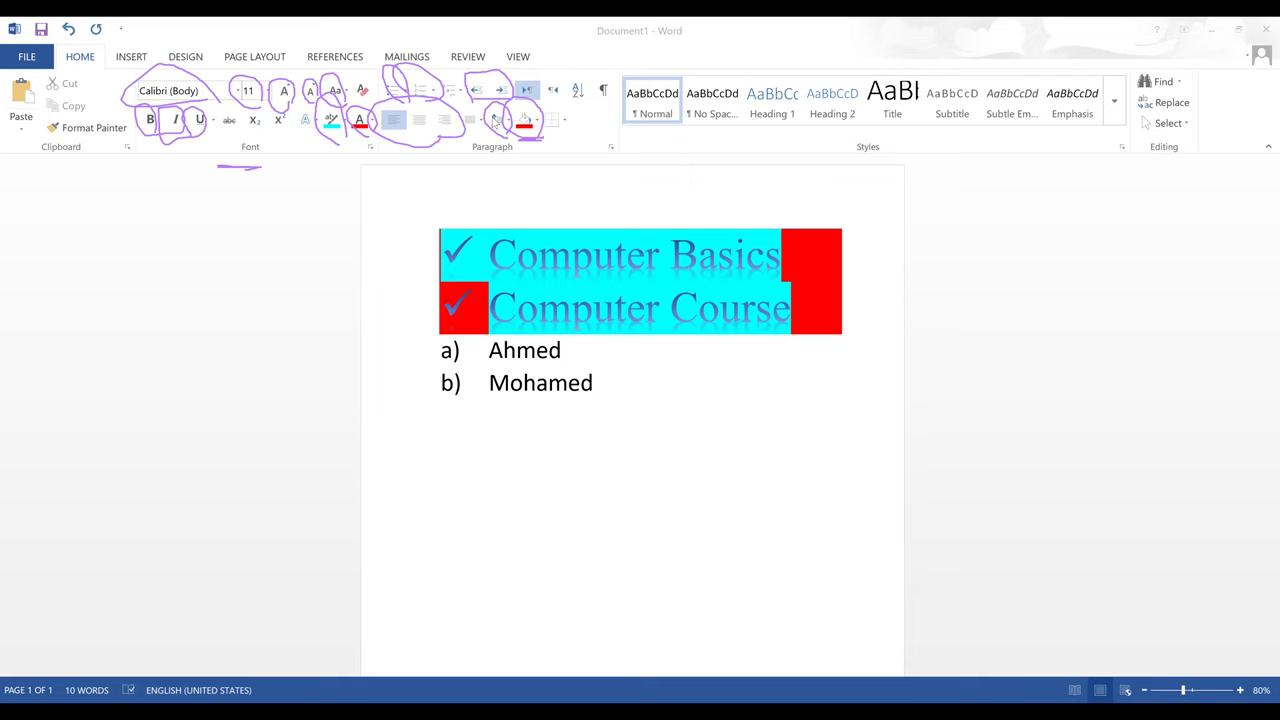
pyautogui.click(572, 400)
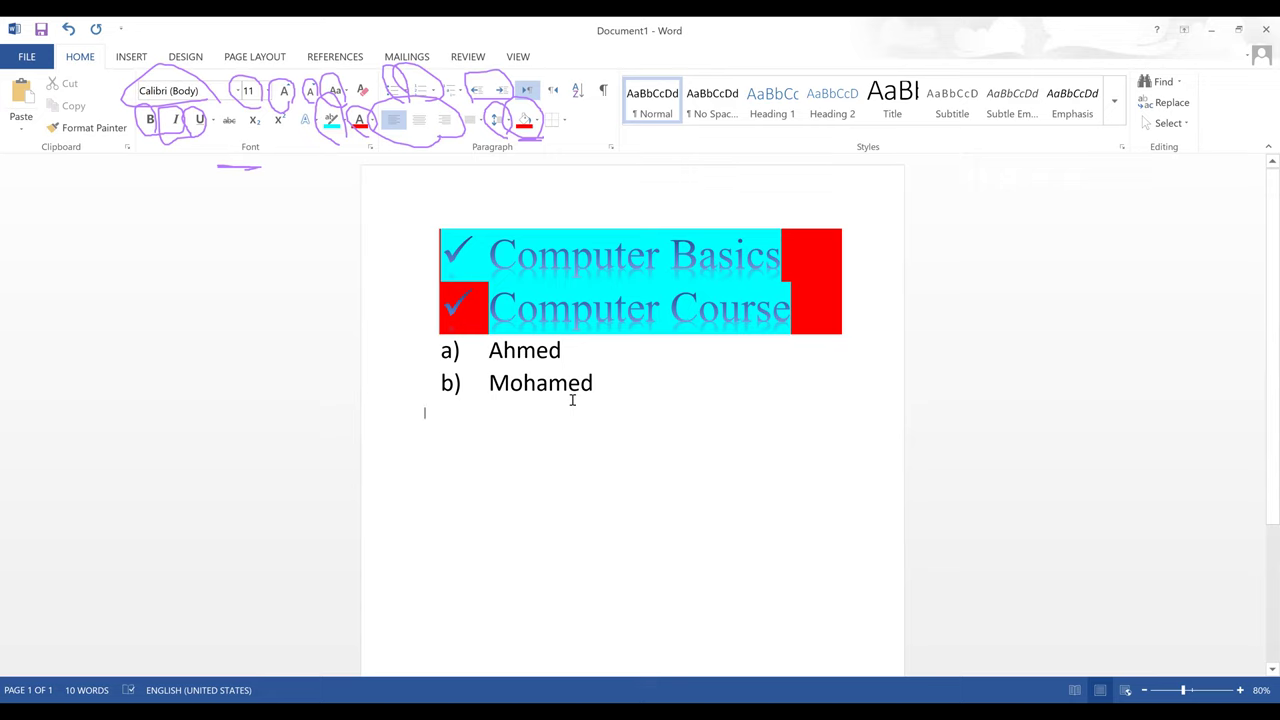
# - Type Boys, Ahmed, Mohamed, Girls, Hanaa and Sherreen on separate lines below the list
pyautogui.write('Boye')
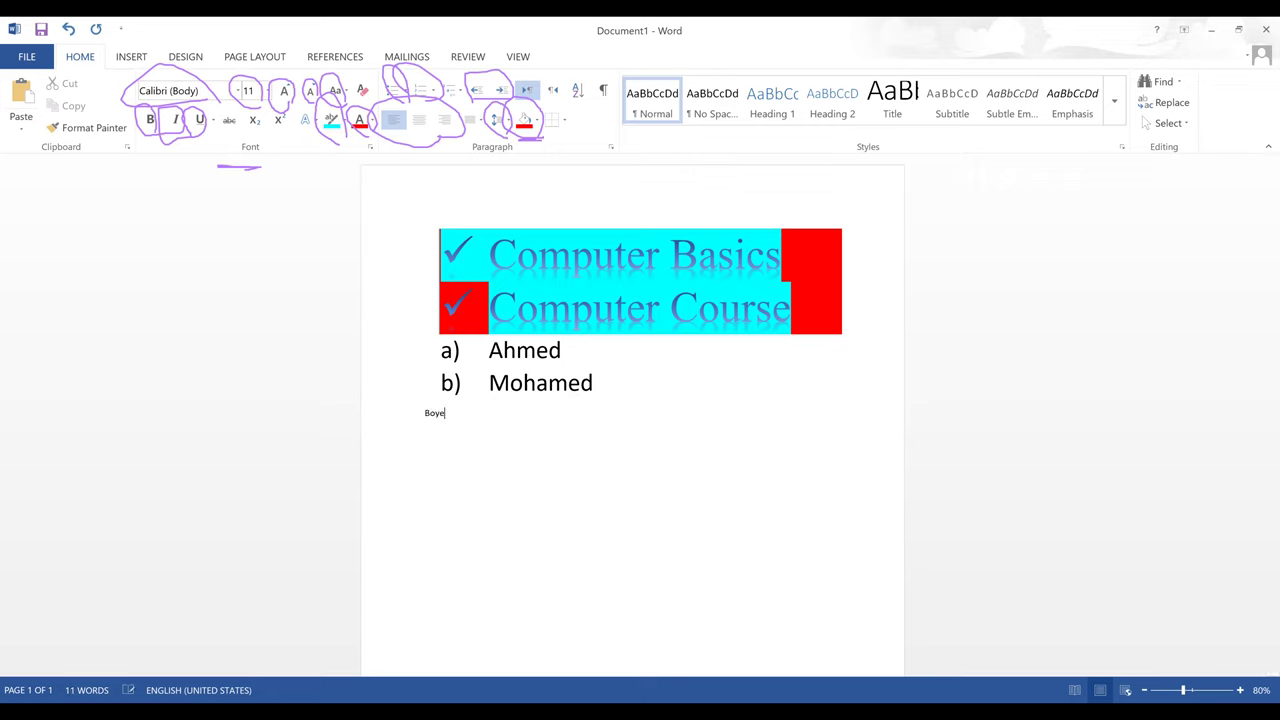
pyautogui.press('BackSpace')
pyautogui.press('BackSpace')
pyautogui.write('s ')
pyautogui.write('Ahmed')
pyautogui.press('Return')
pyautogui.write('Mohamed')
pyautogui.write('Girls')
pyautogui.click(467, 453)
pyautogui.press('Return')
pyautogui.write('Hanaa')
pyautogui.press('Return')
pyautogui.write('Sher')
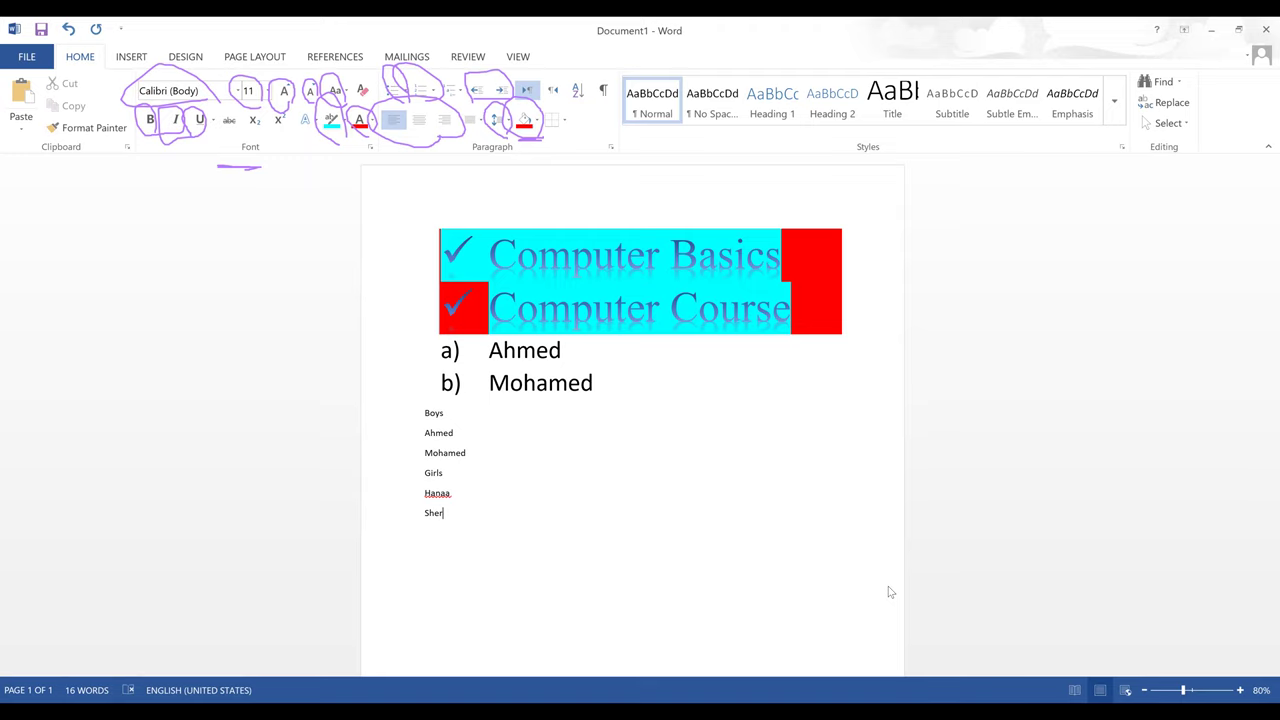
pyautogui.write('reen')
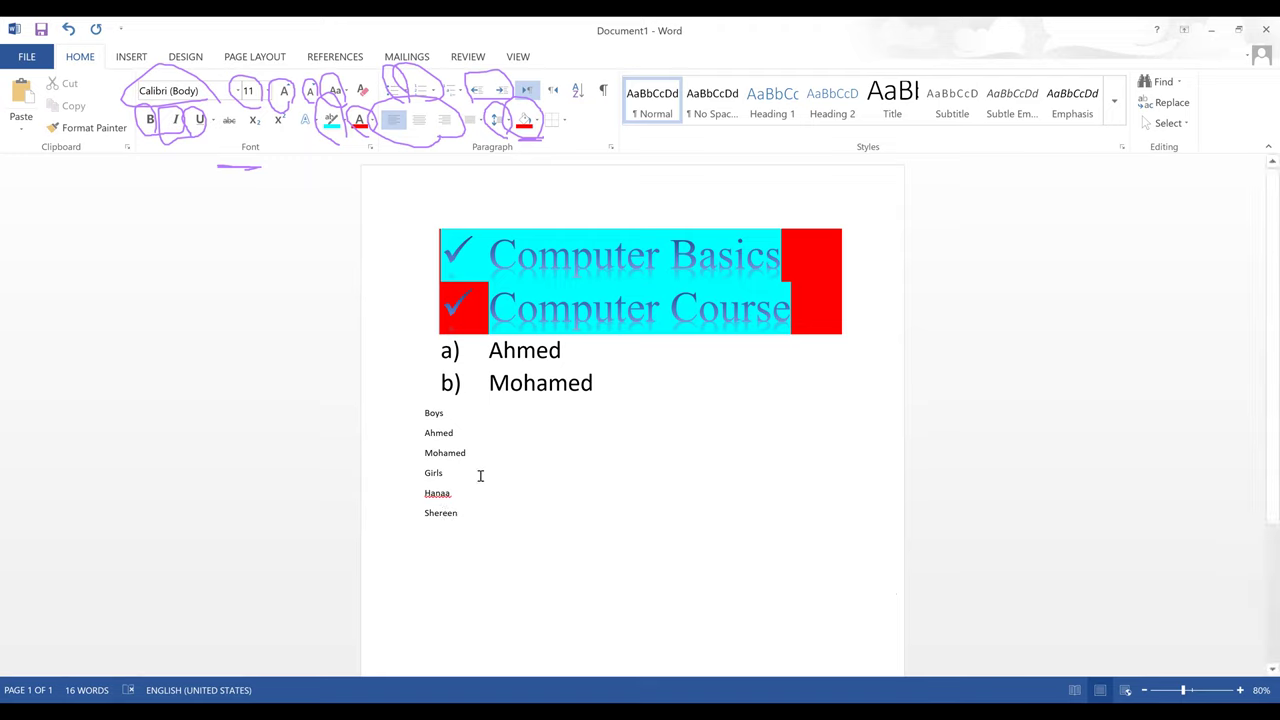
pyautogui.click(425, 472)
# - Add a blank line before Girls and bullet the Boys, Ahmed and Mohamed lines
pyautogui.press('Return')
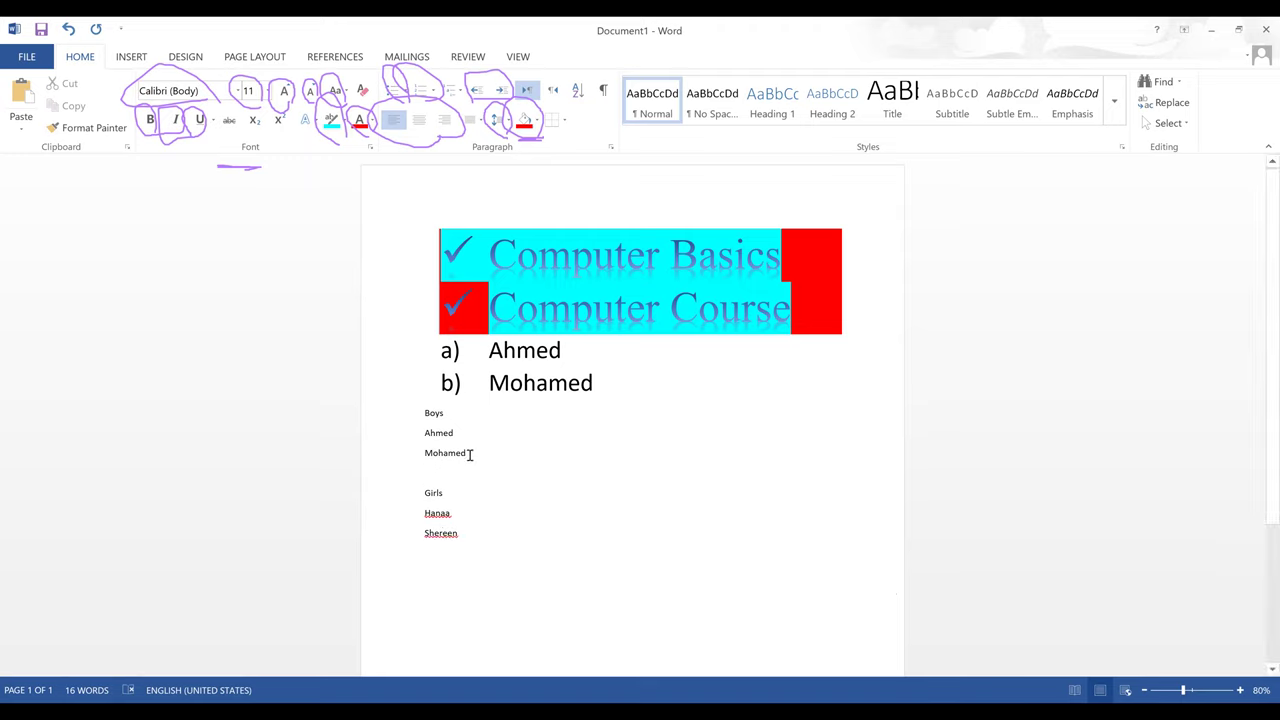
pyautogui.moveTo(470, 455); pyautogui.dragTo(423, 431)
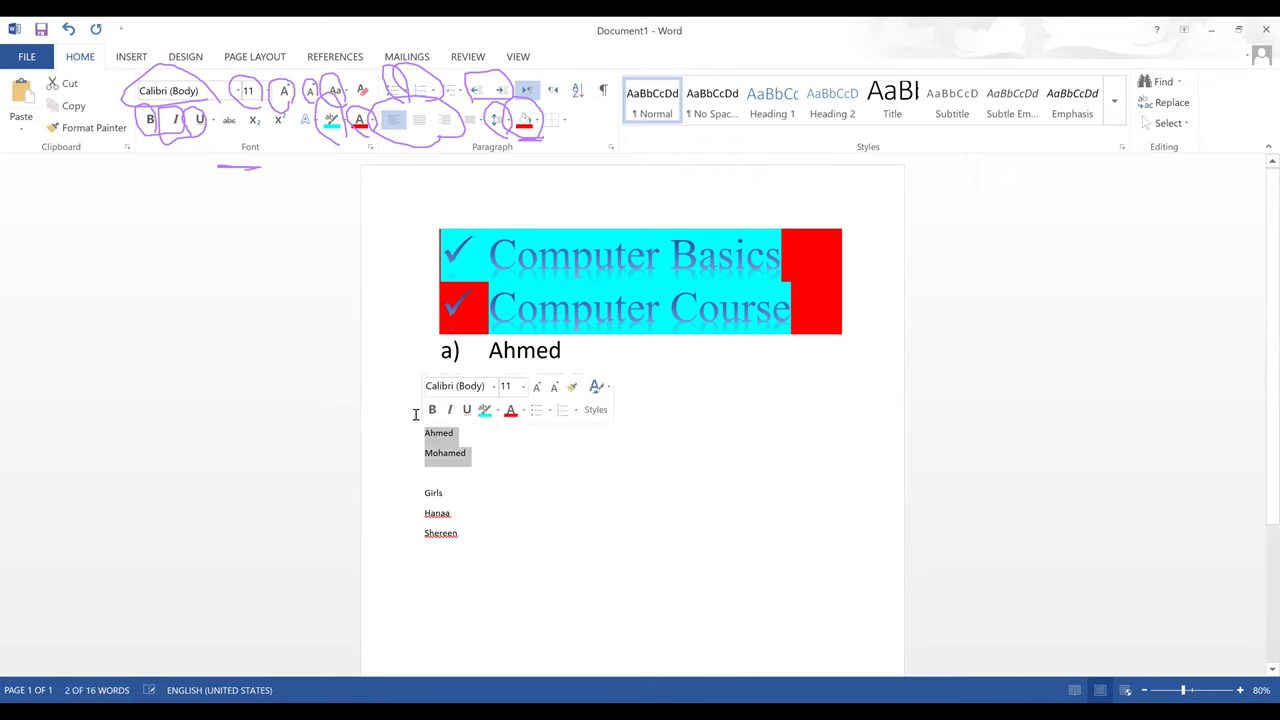
pyautogui.click(425, 413)
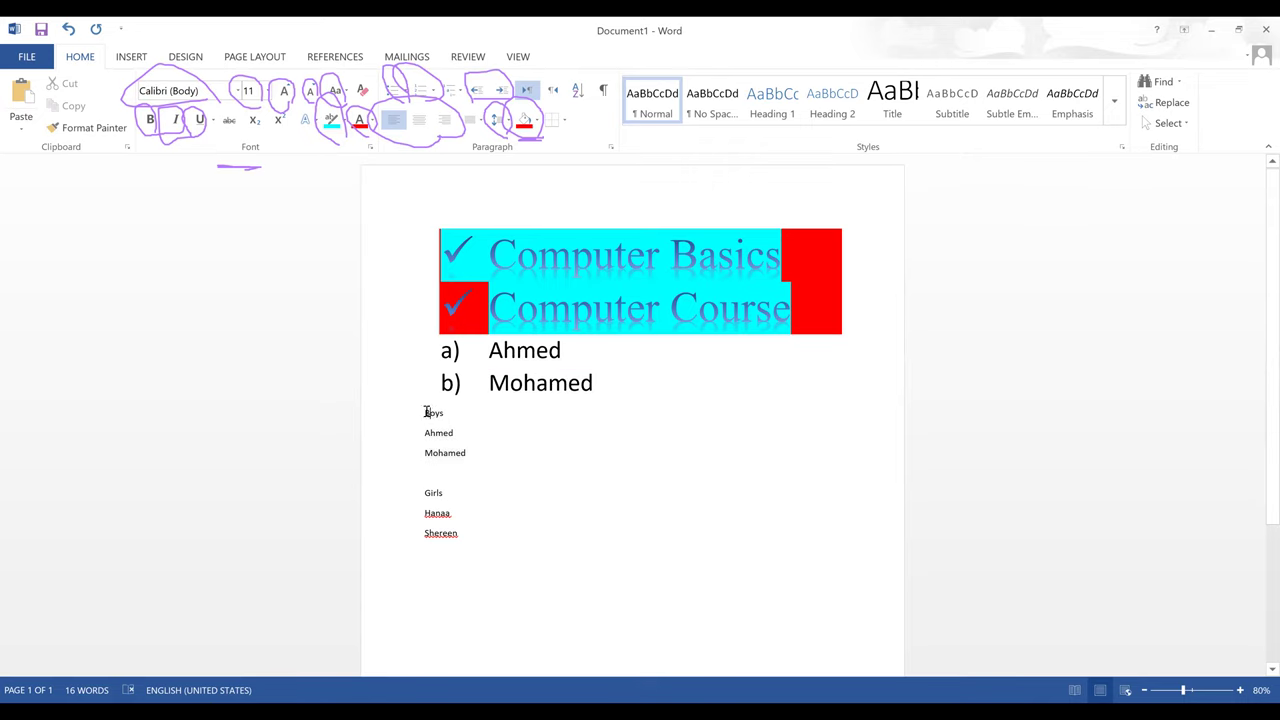
pyautogui.keyDown('shift'); pyautogui.click(491, 458); pyautogui.keyUp('shift')
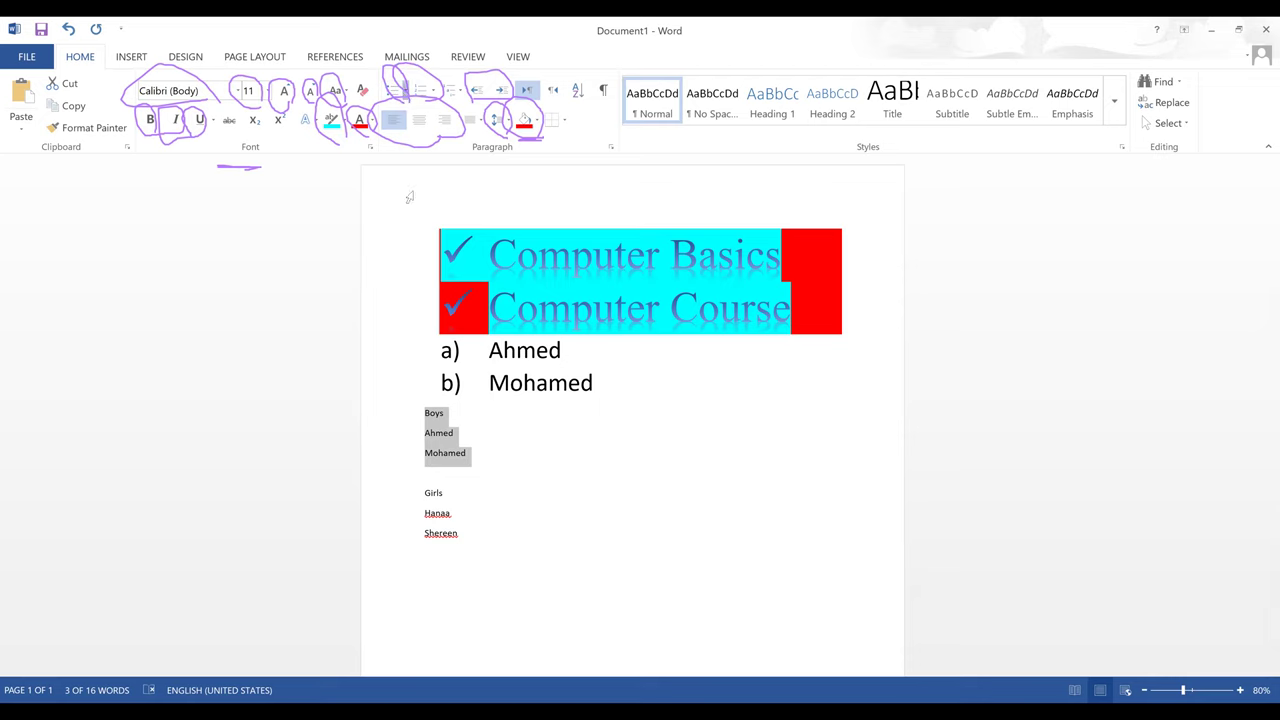
pyautogui.hotkey('ctrl', 'shift', 'l')
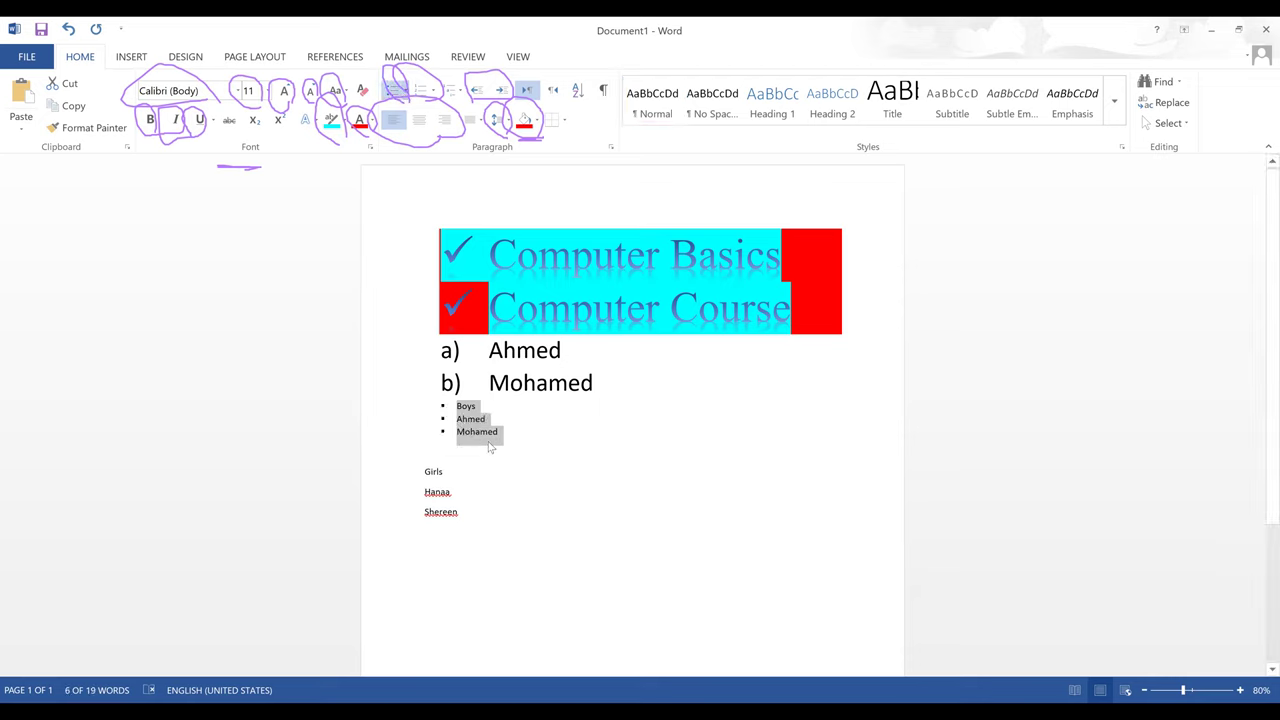
# - Insert a plain, unbulleted blank line above Boys
pyautogui.moveTo(463, 425); pyautogui.dragTo(492, 428)
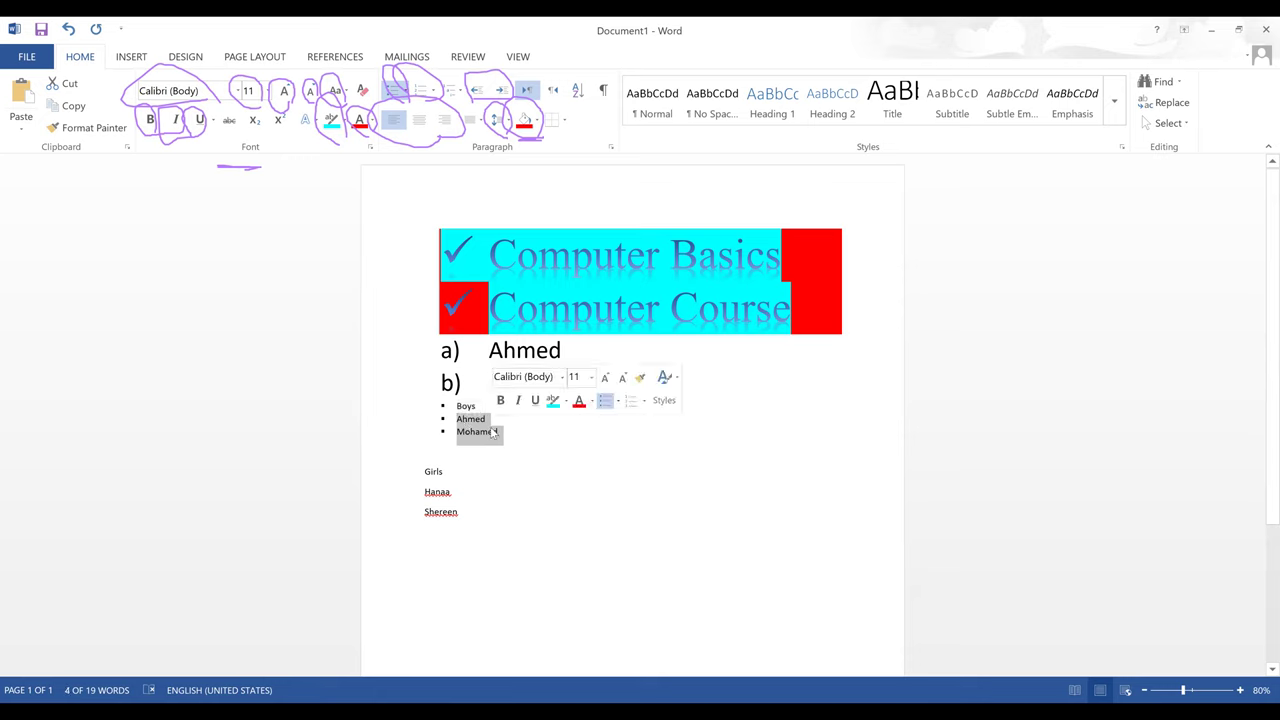
pyautogui.click(461, 405)
pyautogui.press('Return')
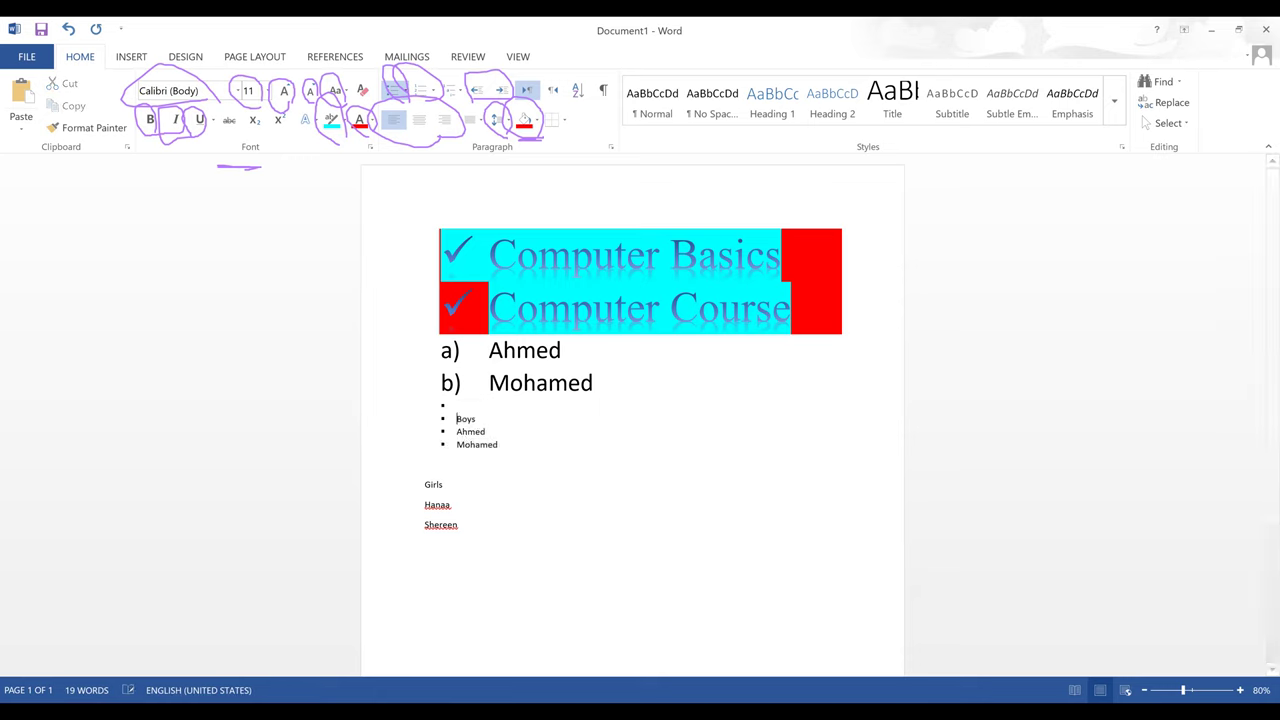
pyautogui.press('Return')
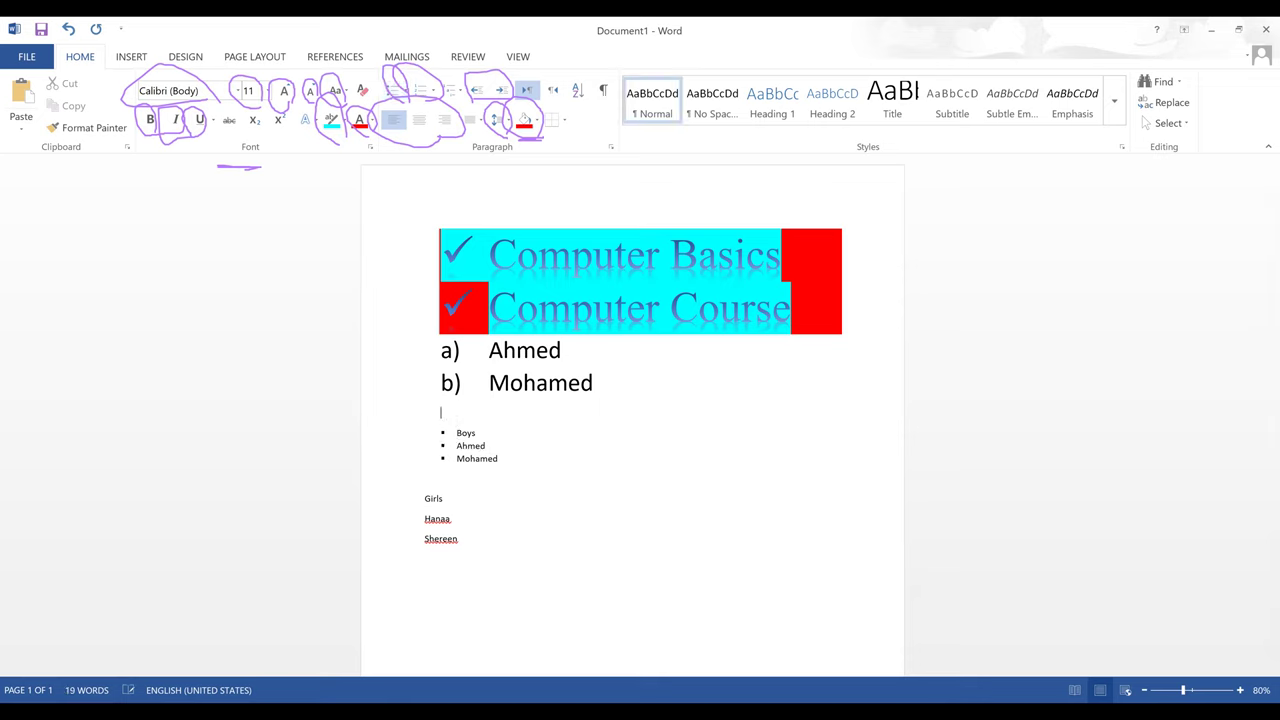
pyautogui.moveTo(456, 442); pyautogui.dragTo(505, 460)
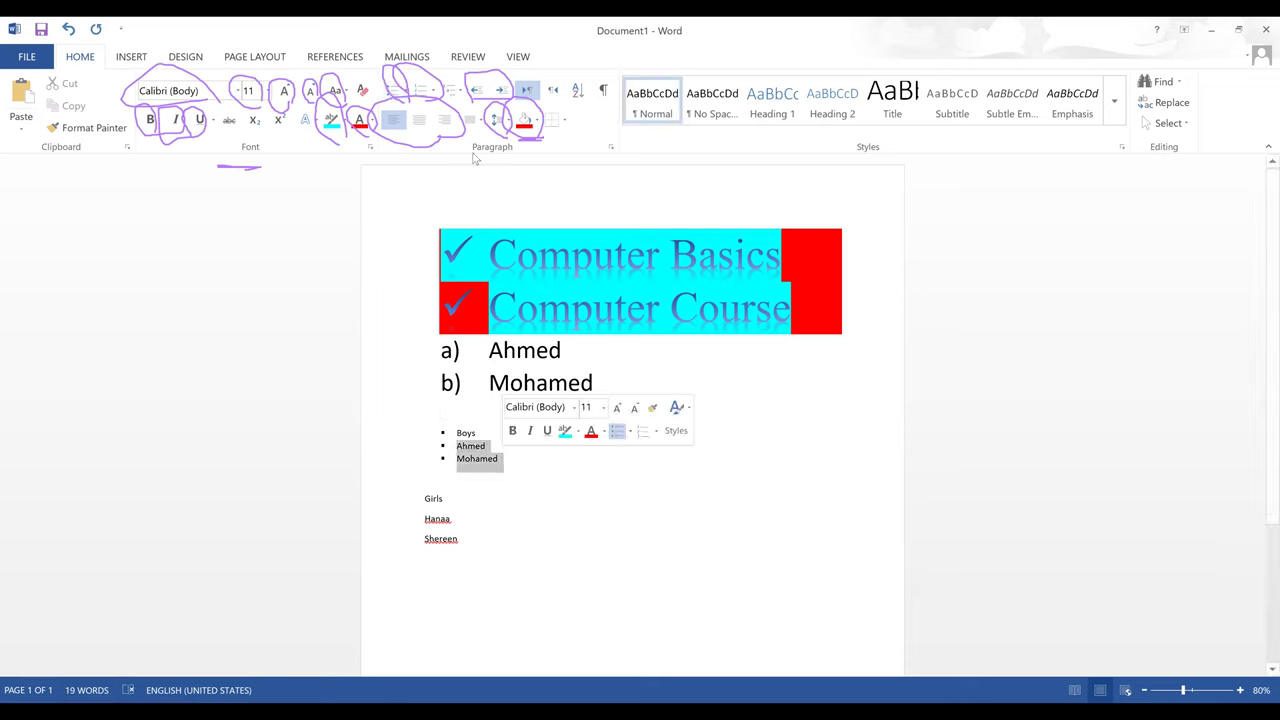
# - Indent Ahmed and Mohamed under Boys, and bullet Girls with Hanaa and Shereen nested beneath
pyautogui.click(500, 90)
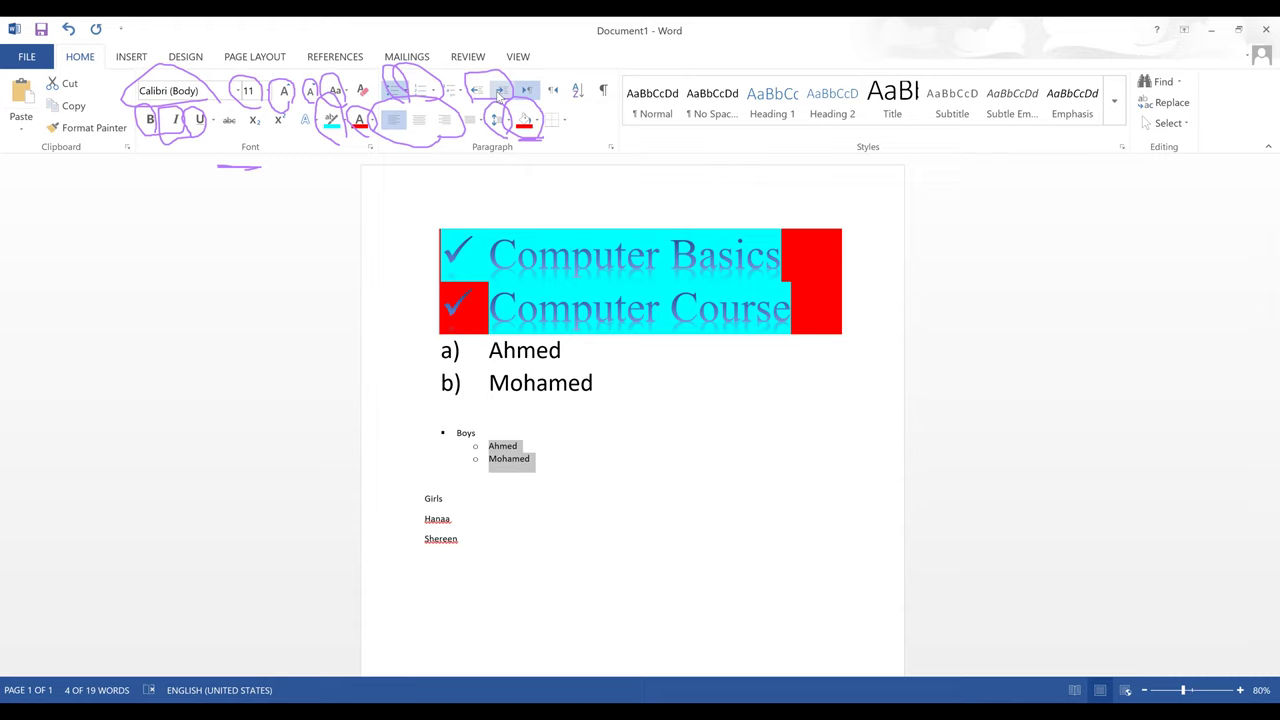
pyautogui.moveTo(460, 534); pyautogui.dragTo(425, 497)
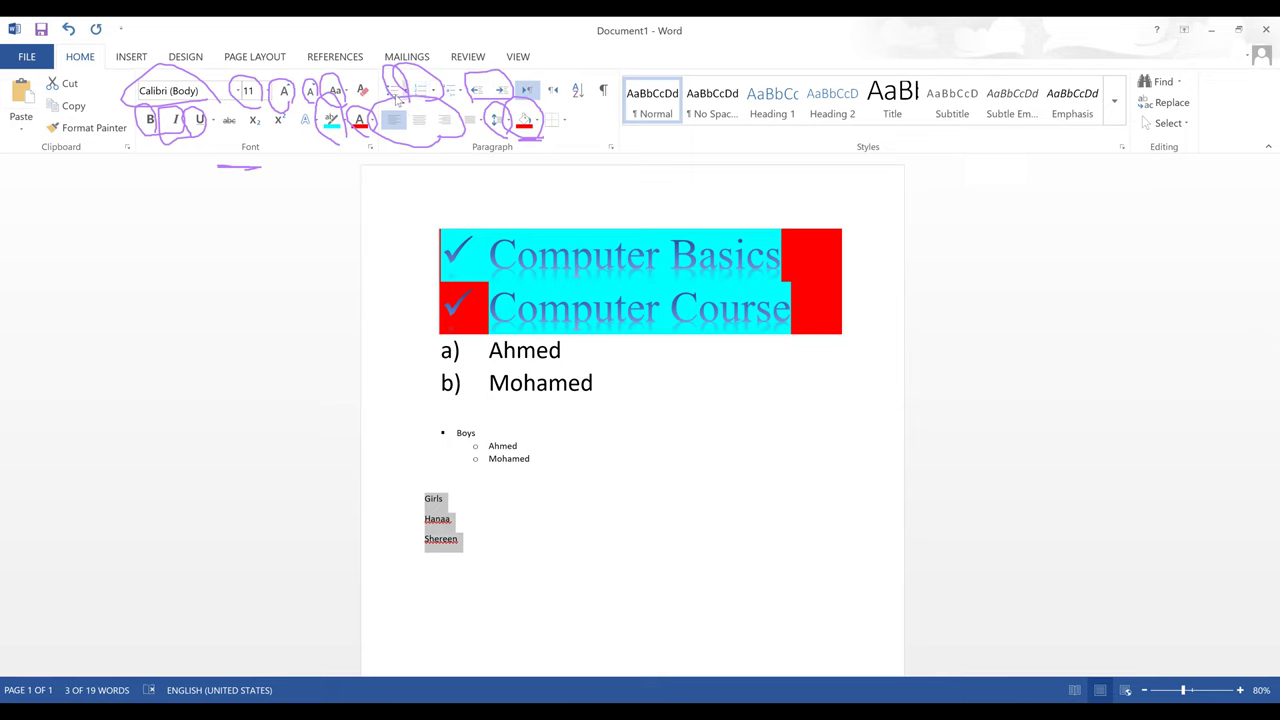
pyautogui.click(395, 91)
pyautogui.click(502, 521)
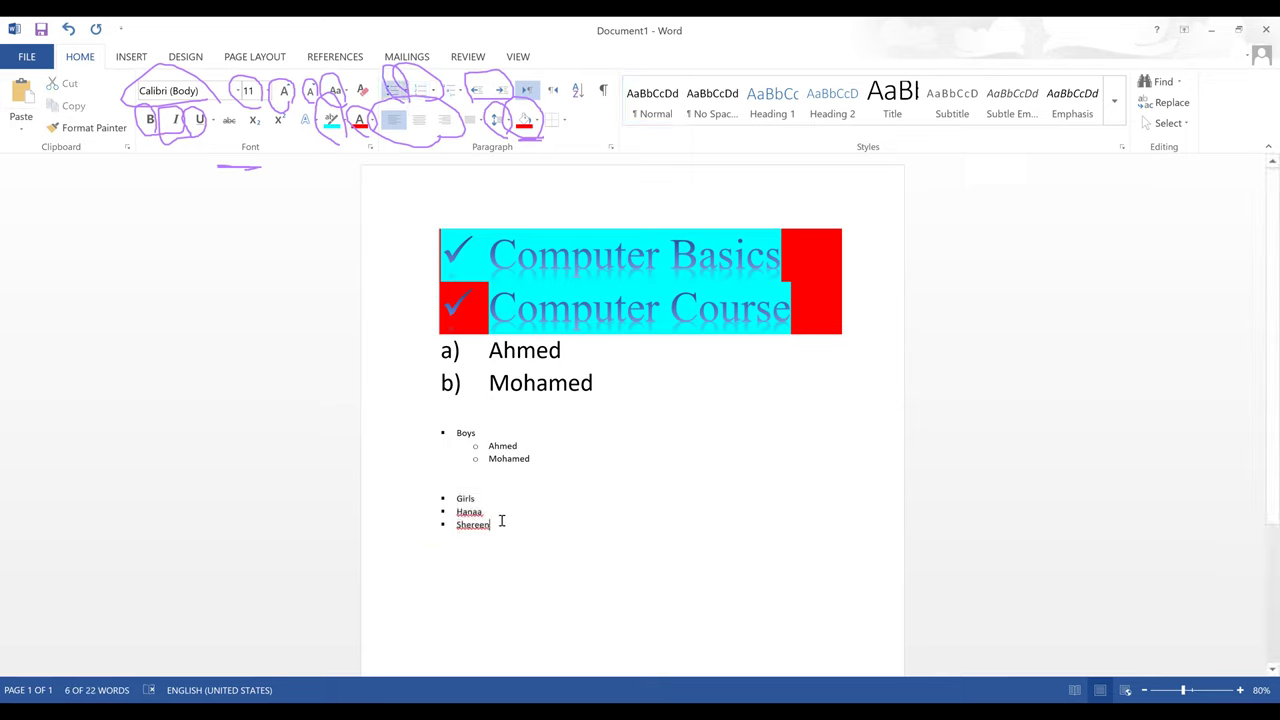
pyautogui.moveTo(480, 522); pyautogui.dragTo(458, 511)
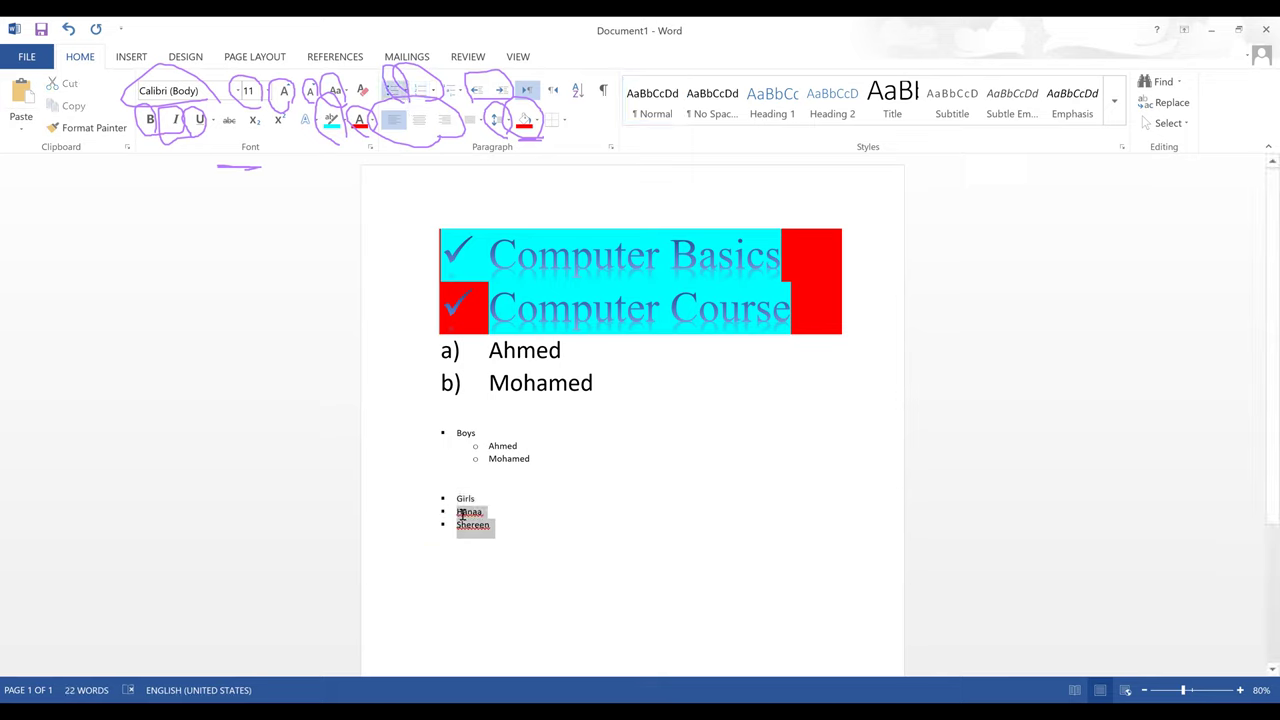
pyautogui.click(500, 90)
# - Fix the Ahmed and Mohamed indent under Boys and select the whole Boys/Girls list
pyautogui.moveTo(498, 467)
pyautogui.mouseDown()
pyautogui.moveTo(540, 463)
pyautogui.moveTo(490, 446)
pyautogui.mouseUp()
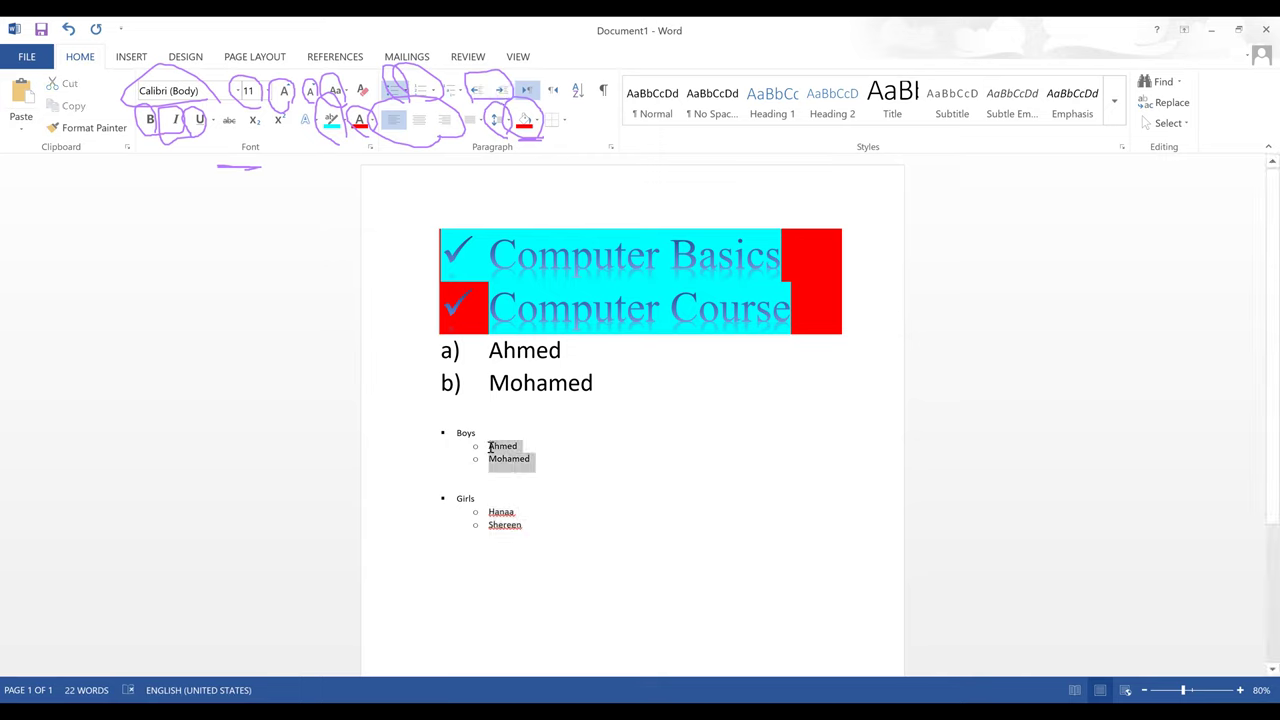
pyautogui.click(476, 90)
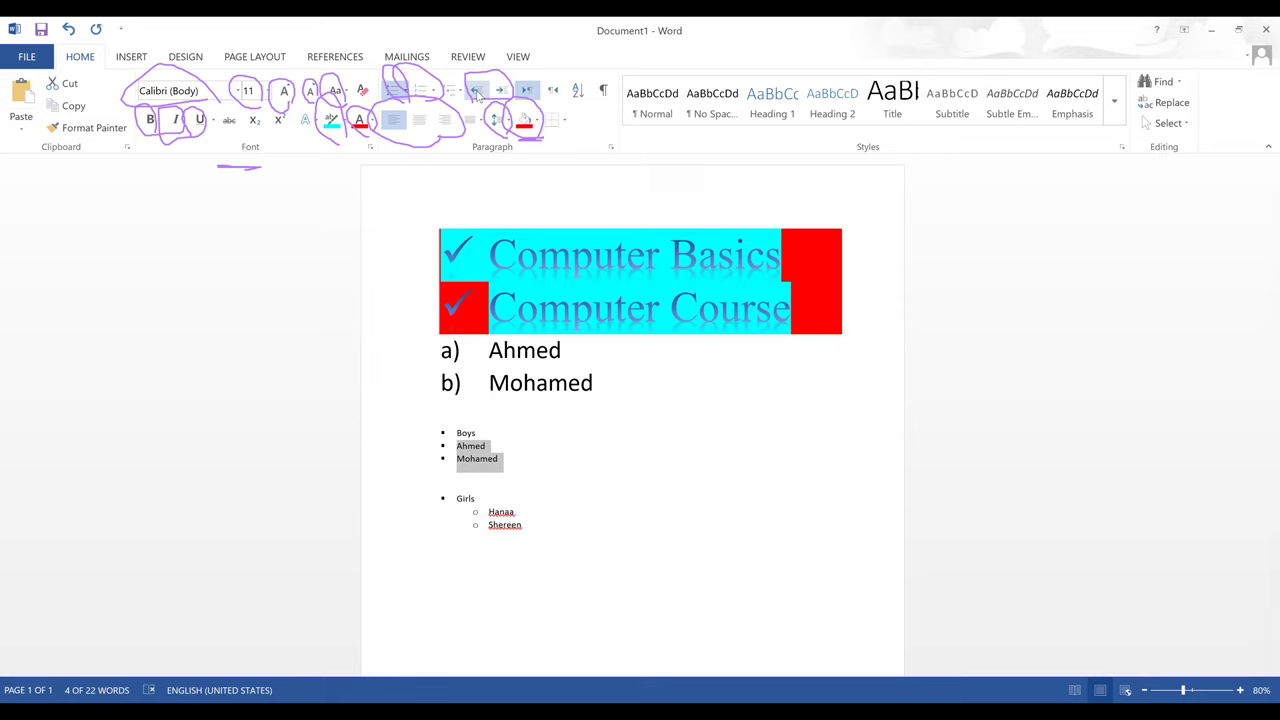
pyautogui.click(500, 90)
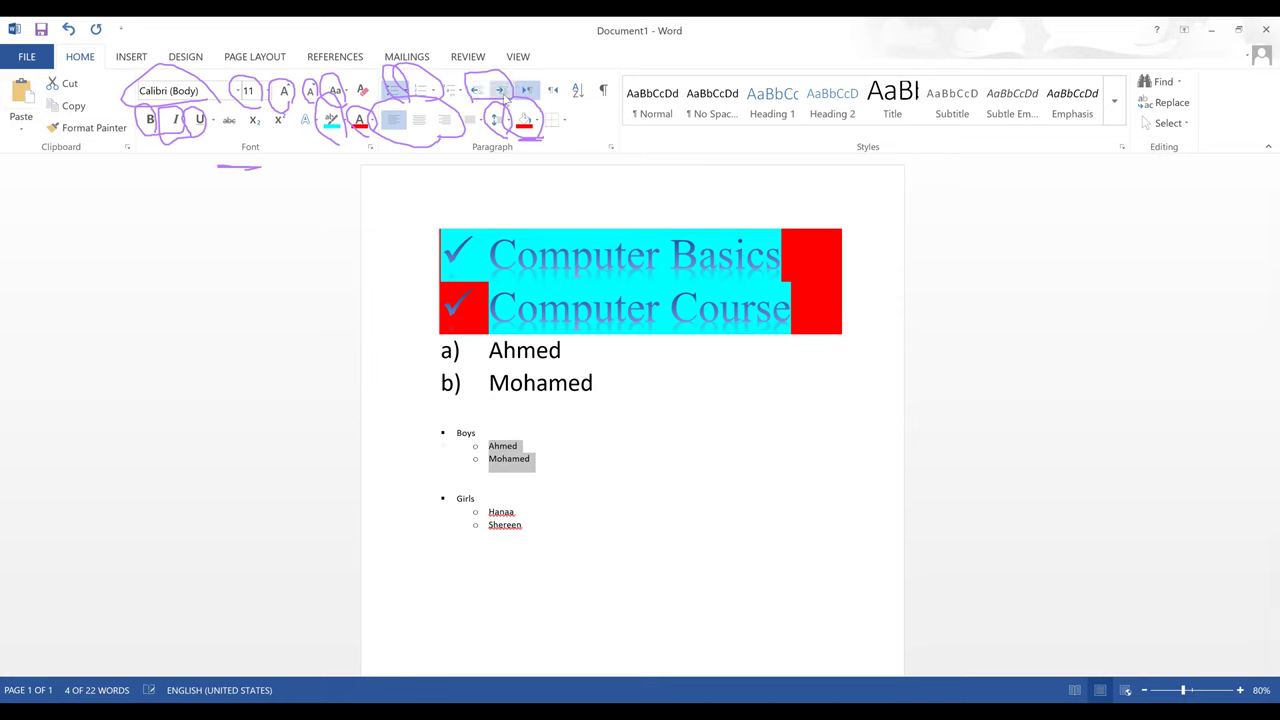
pyautogui.click(520, 482)
pyautogui.moveTo(535, 524); pyautogui.dragTo(408, 429)
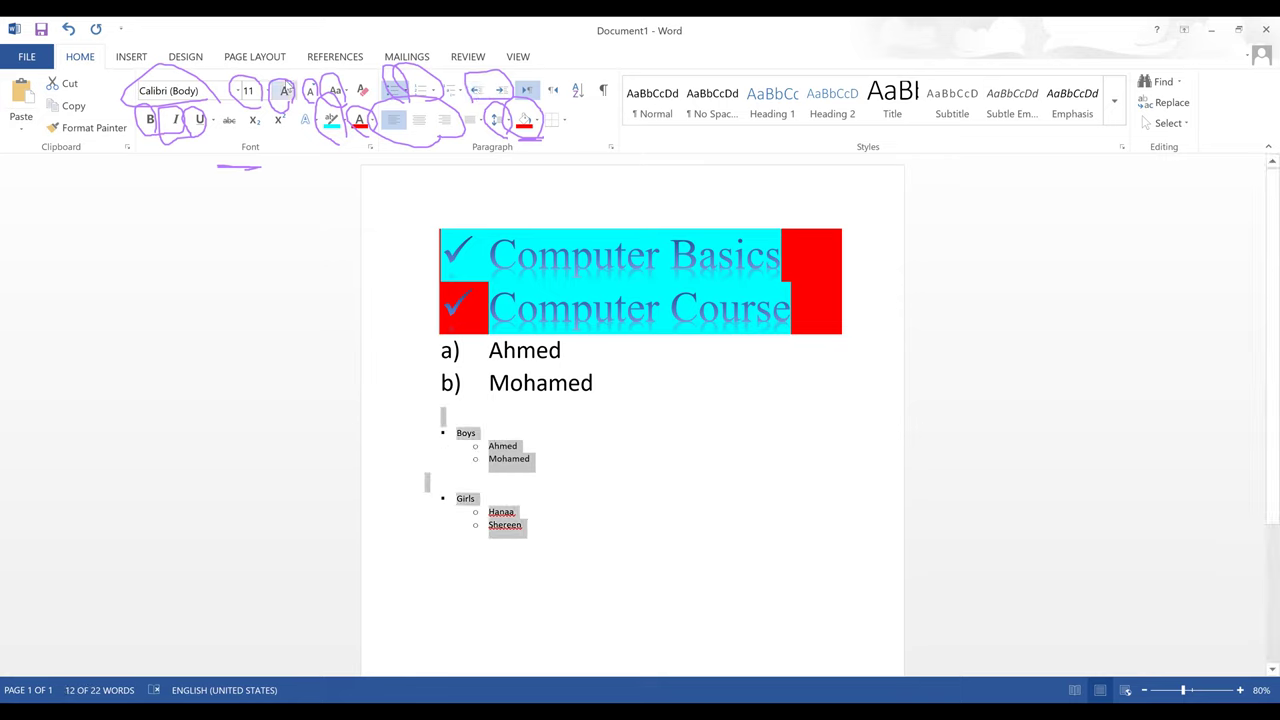
# - Set the Boys/Girls list to 28 pt and delete the lettered a)/b) name lines
pyautogui.click(264, 91)
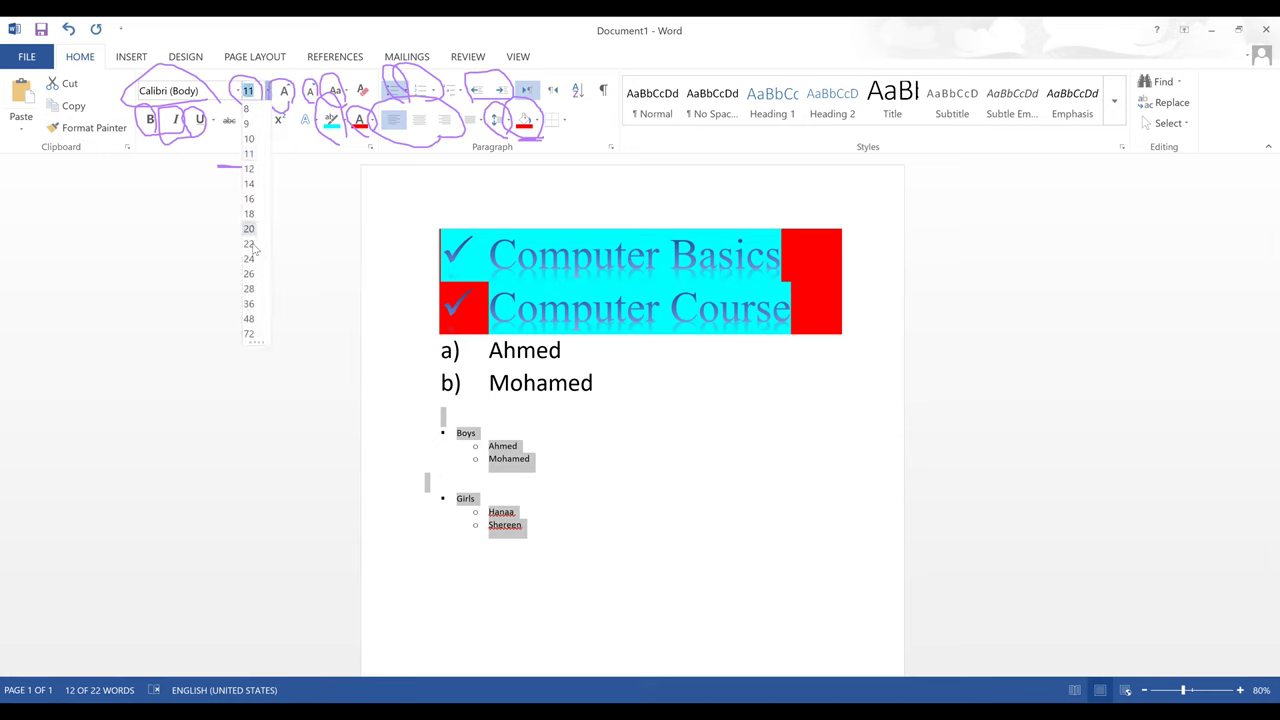
pyautogui.click(249, 288)
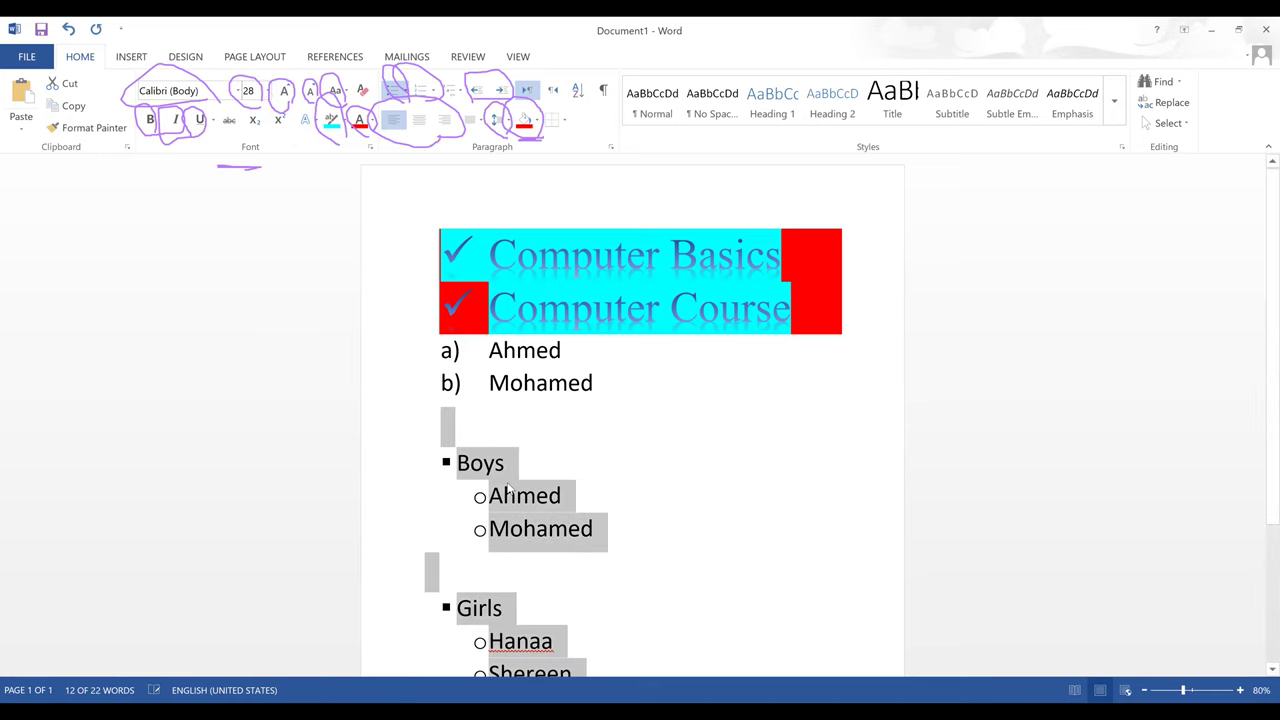
pyautogui.click(462, 425)
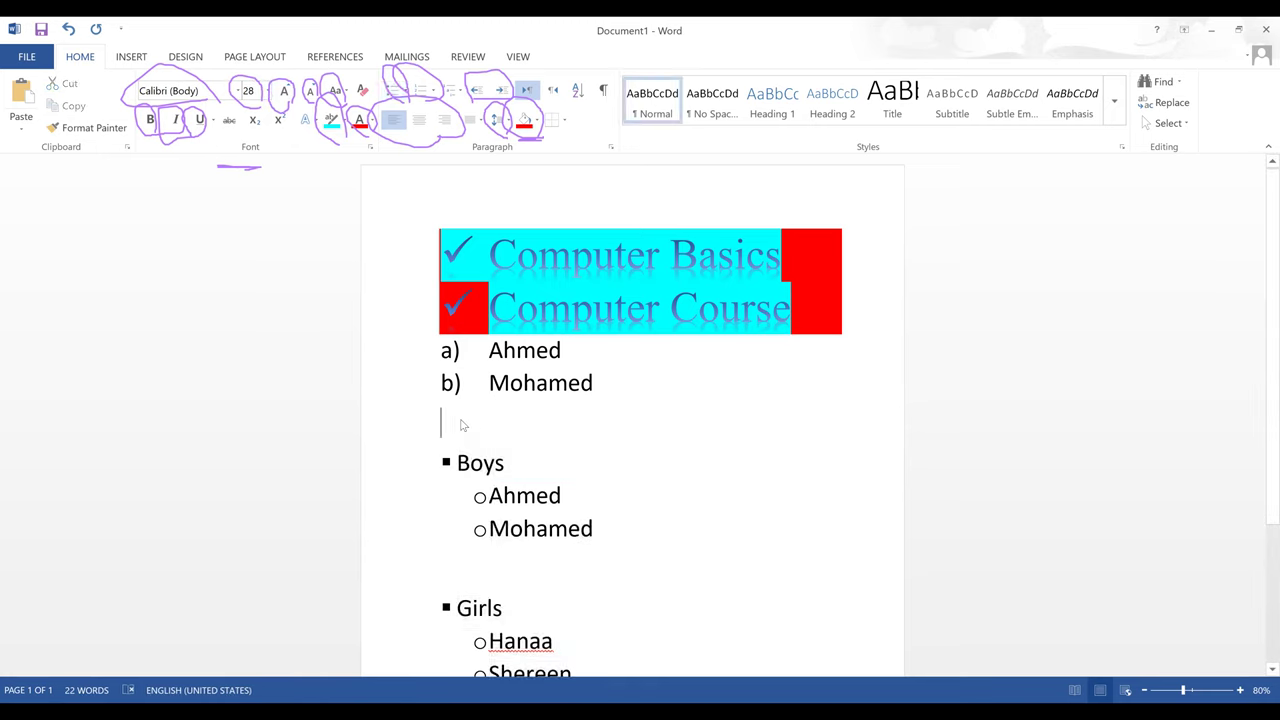
pyautogui.hotkey('shift', 'Up')
pyautogui.hotkey('shift', 'Up')
pyautogui.press('BackSpace')
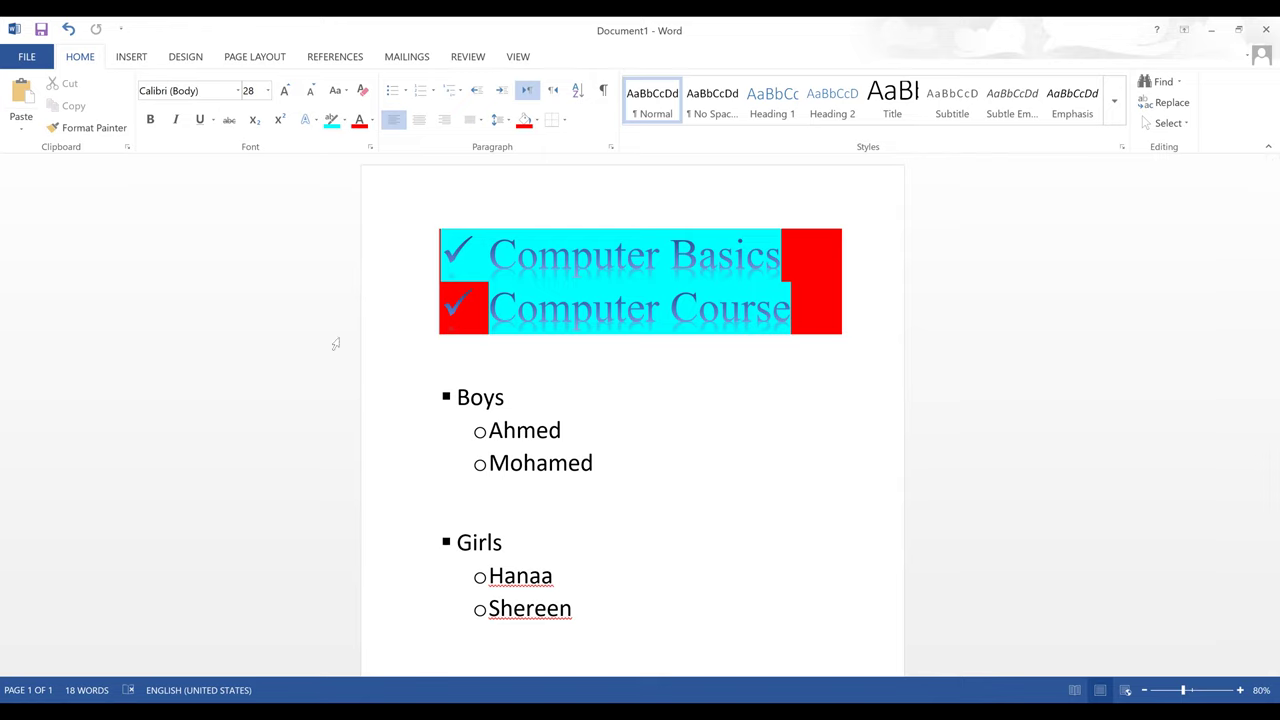
# - Open the Save As dialog on This PC with Computer Basics.docx as a Word Document
pyautogui.click(30, 57)
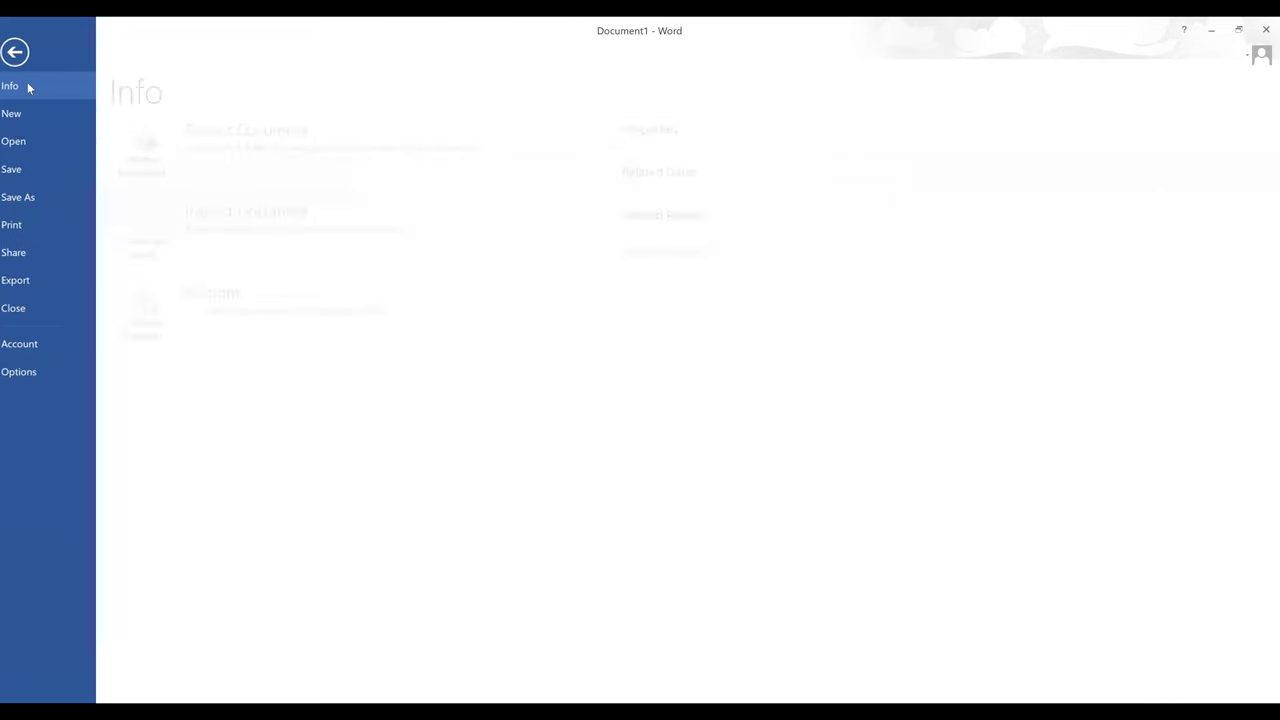
pyautogui.click(24, 200)
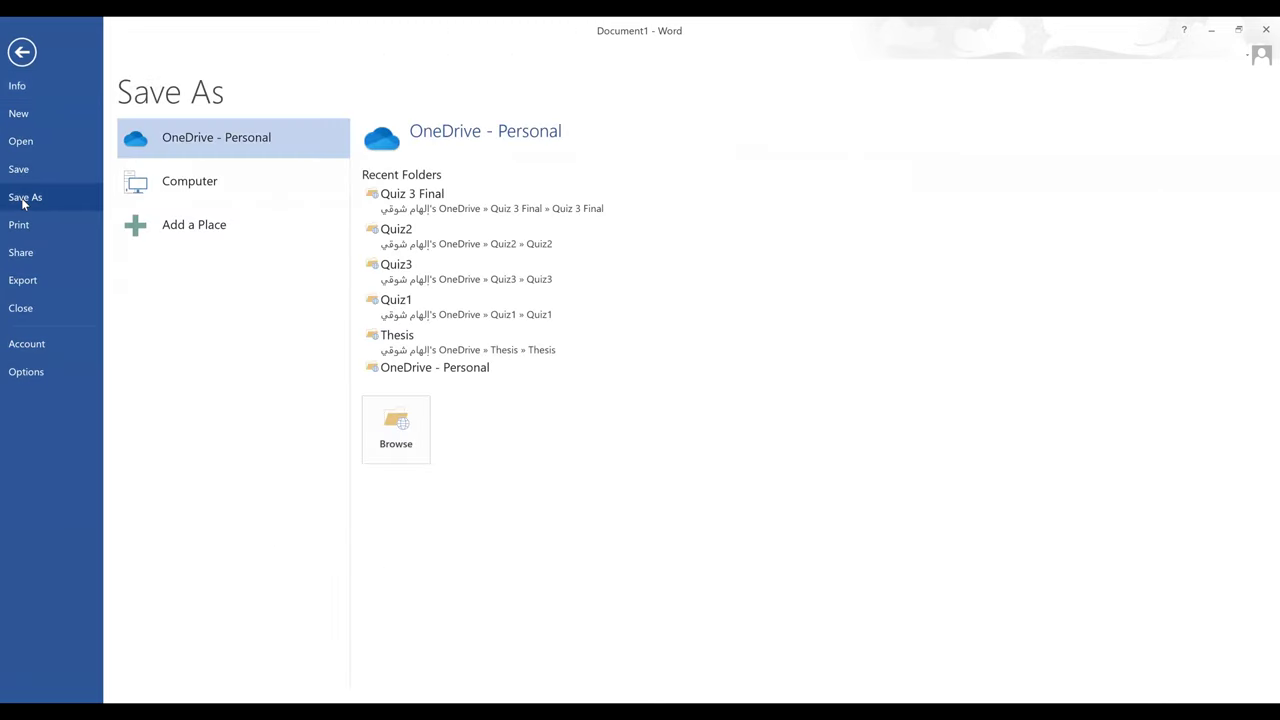
pyautogui.click(405, 447)
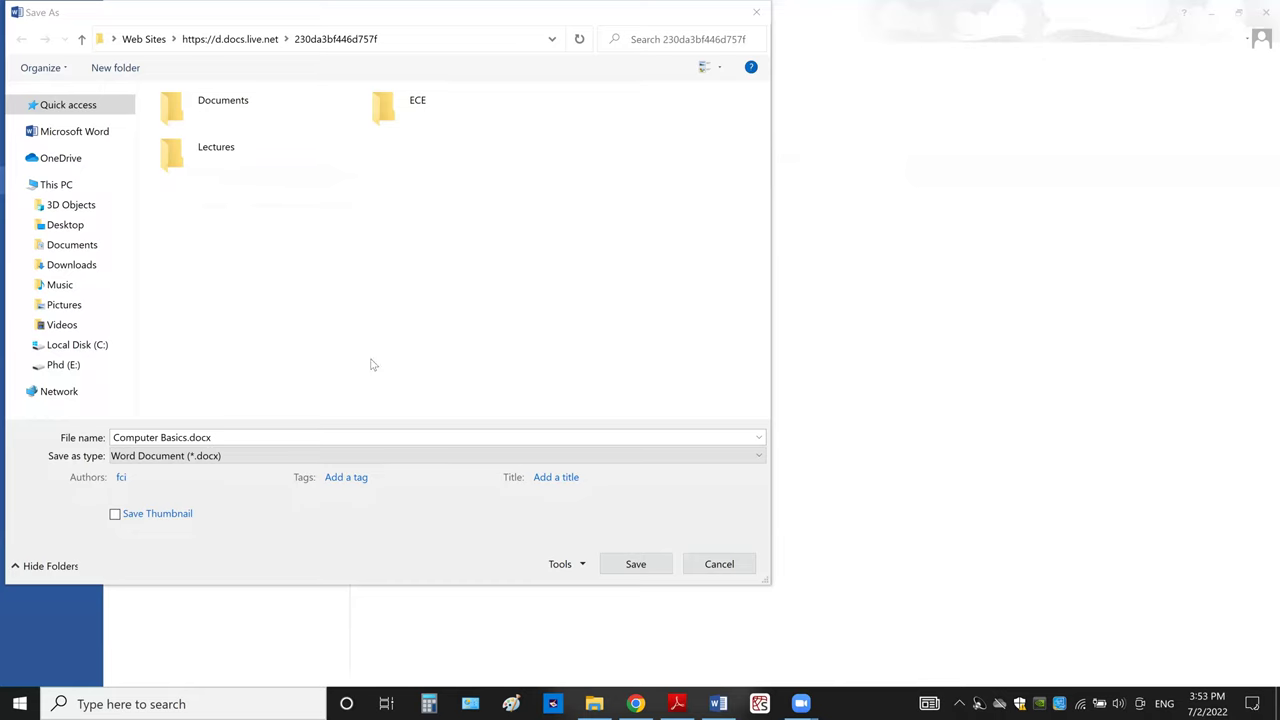
pyautogui.click(237, 437)
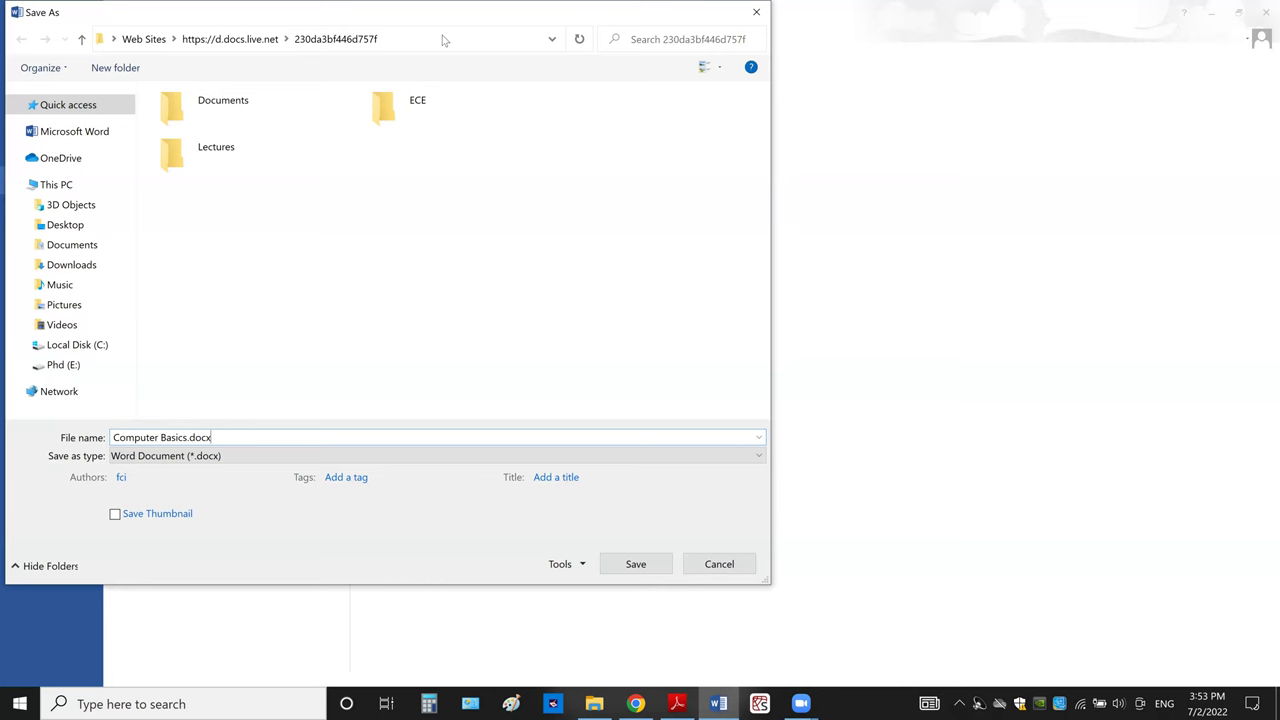
pyautogui.click(172, 273)
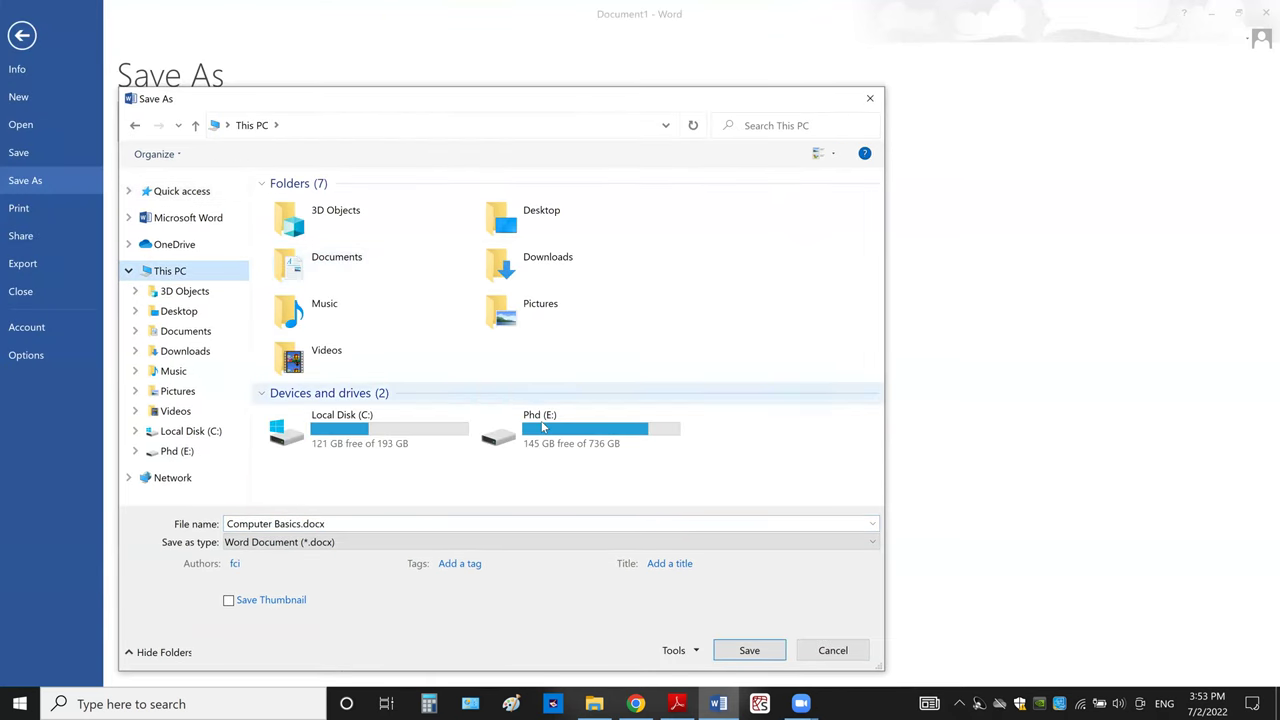
# - Open the Phd (E:) drive as the save location
pyautogui.doubleClick(543, 428)
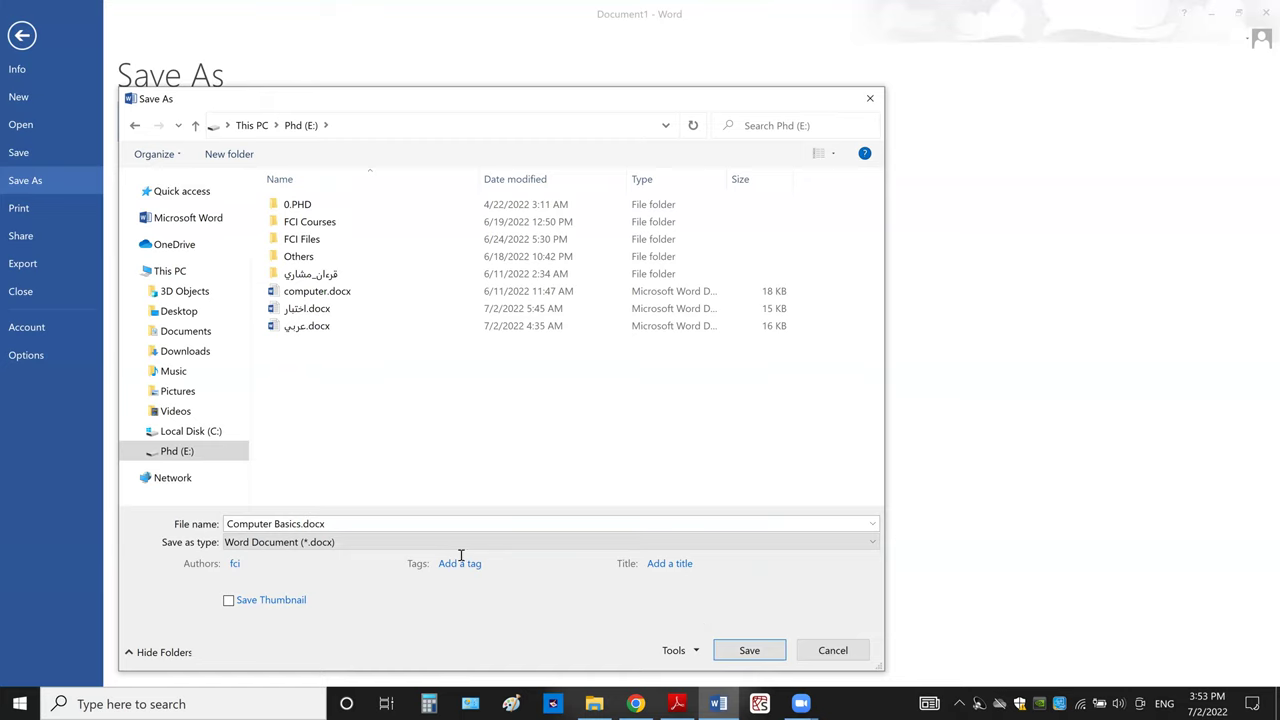
pyautogui.click(172, 274)
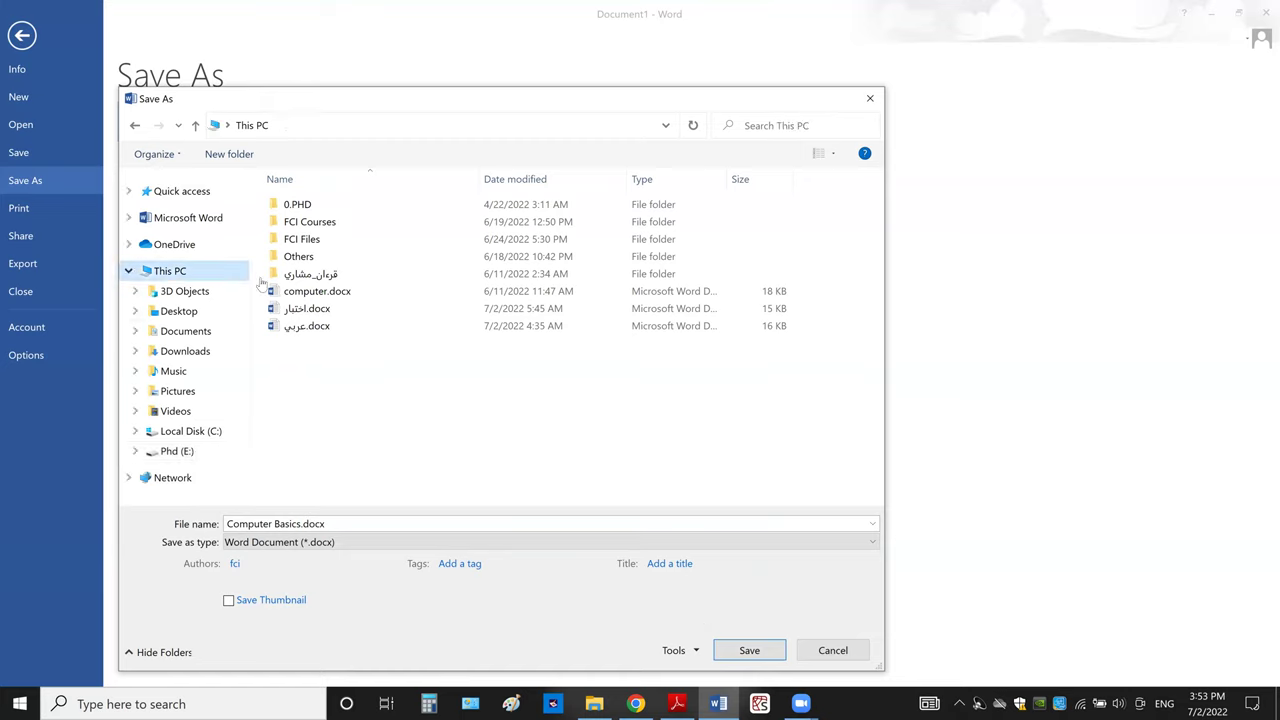
pyautogui.click(548, 435)
pyautogui.doubleClick(548, 435)
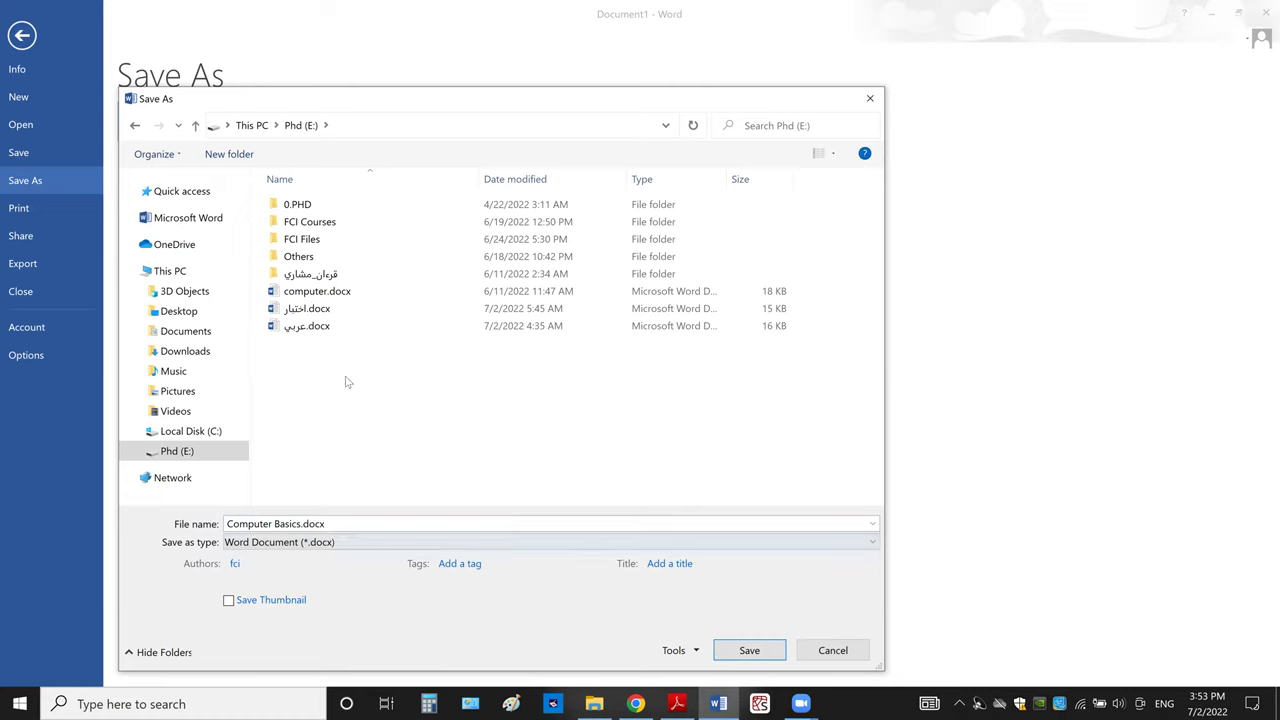
pyautogui.click(178, 275)
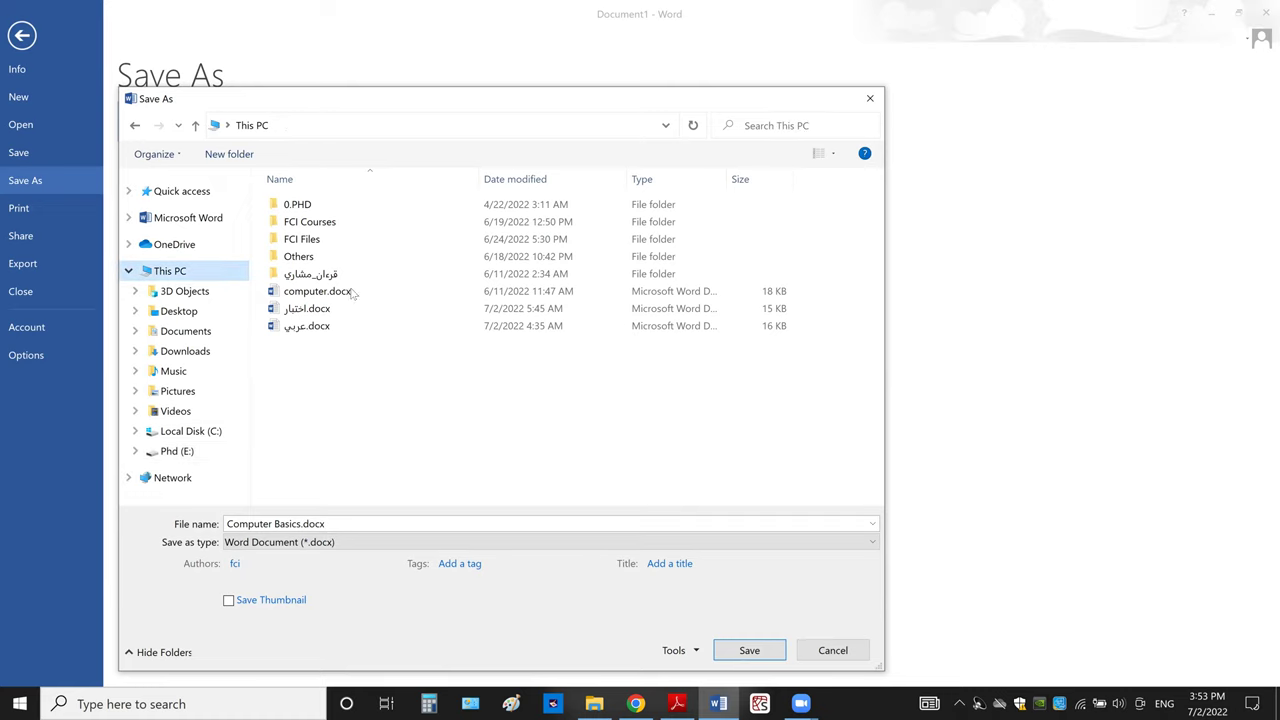
pyautogui.click(535, 433)
pyautogui.doubleClick(535, 433)
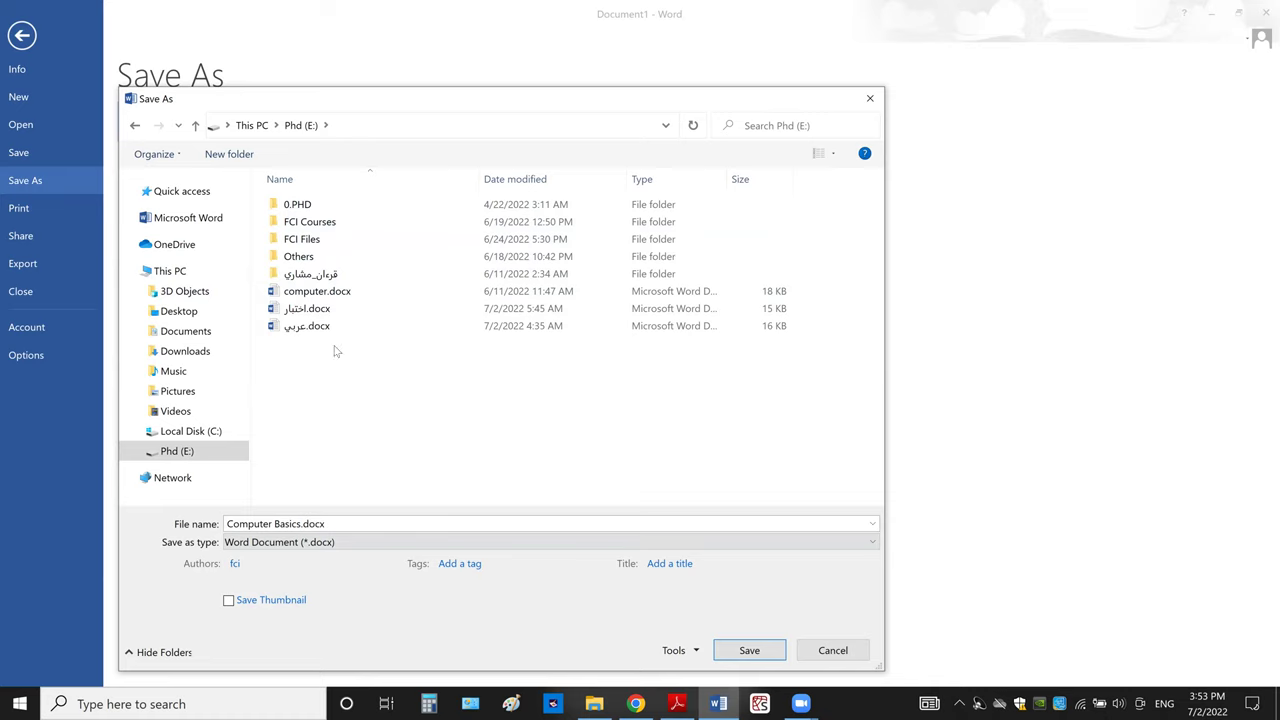
# - Save the document as 'اول ملف وورد' using Arabic keyboard input
pyautogui.click(333, 522)
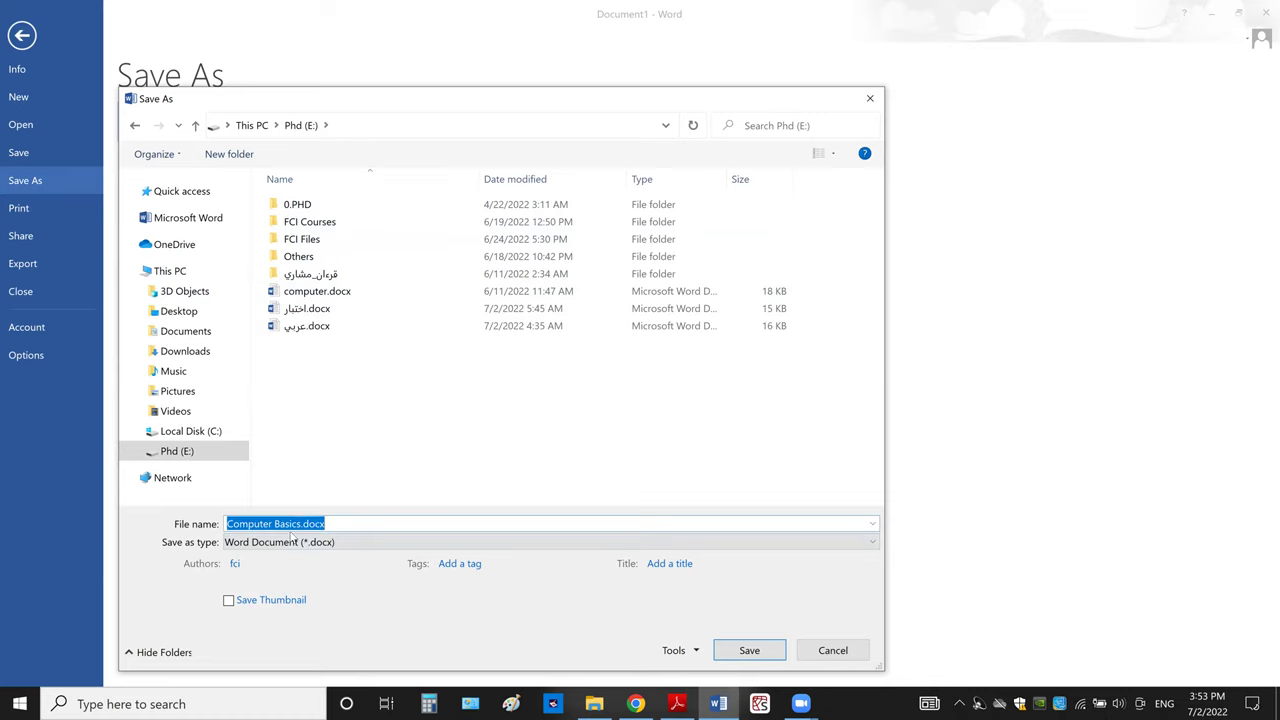
pyautogui.write('hcks')
pyautogui.press('BackSpace')
pyautogui.press('BackSpace')
pyautogui.press('BackSpace')
pyautogui.press('BackSpace')
pyautogui.hotkey('alt', 'shift')
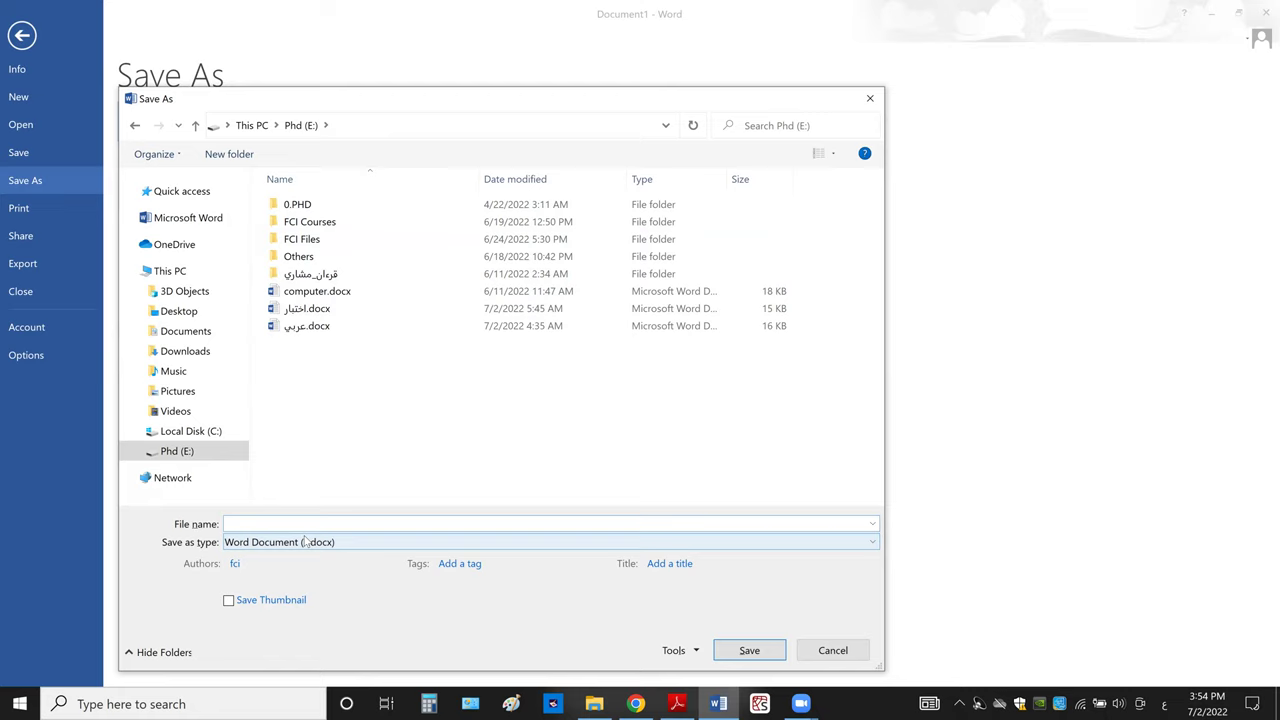
pyautogui.write('اول ملف وورد')
pyautogui.click(748, 651)
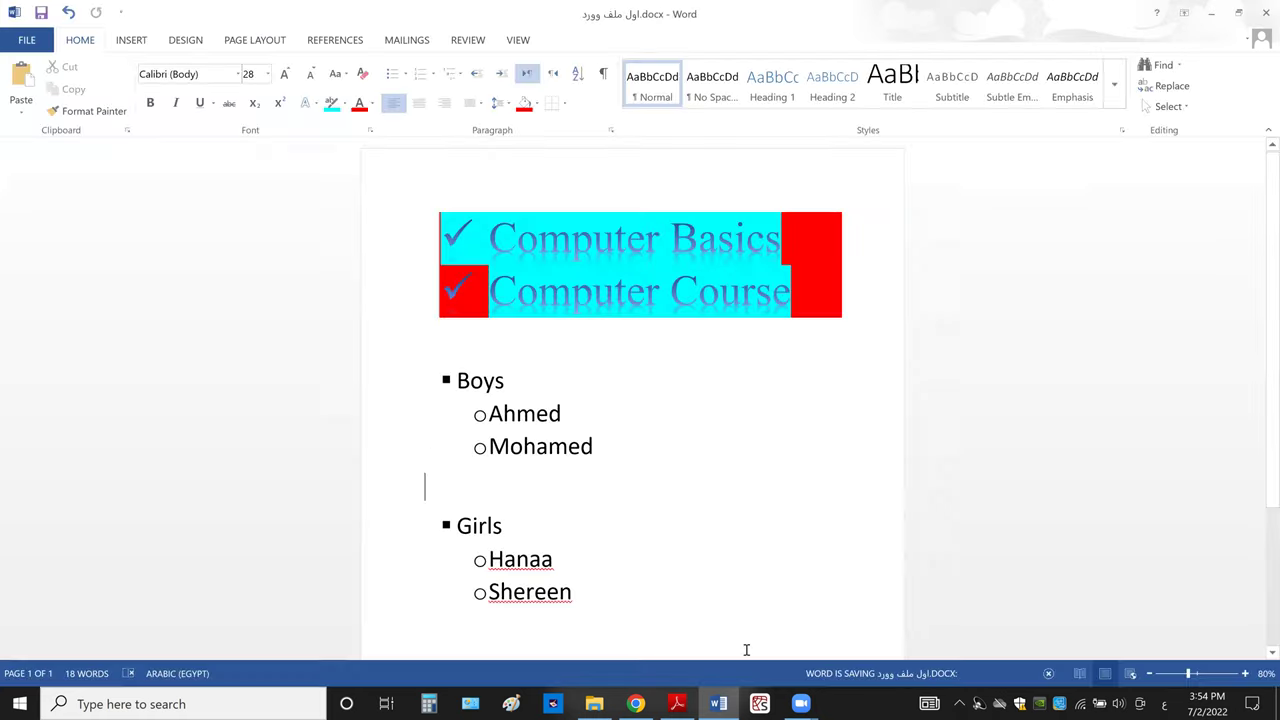
# - In File Explorer, open the Phd (E:) drive and select the saved اول ملف وورد.docx
pyautogui.click(600, 700)
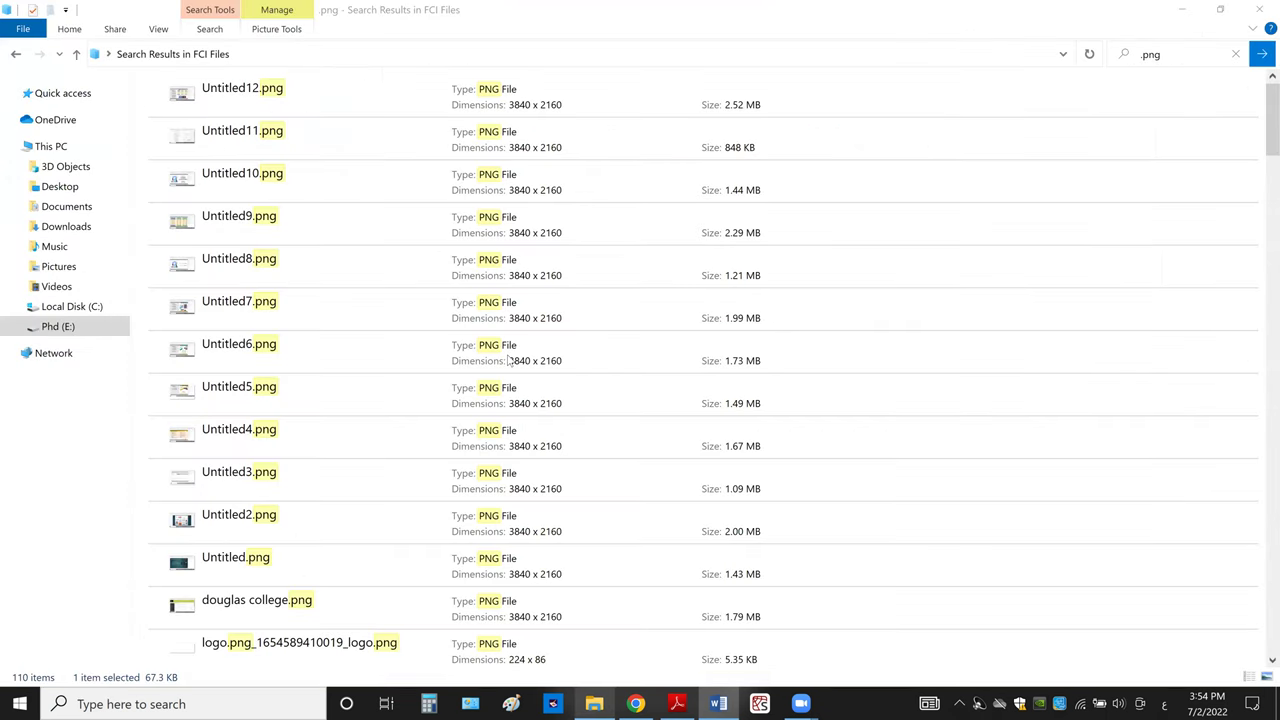
pyautogui.click(50, 147)
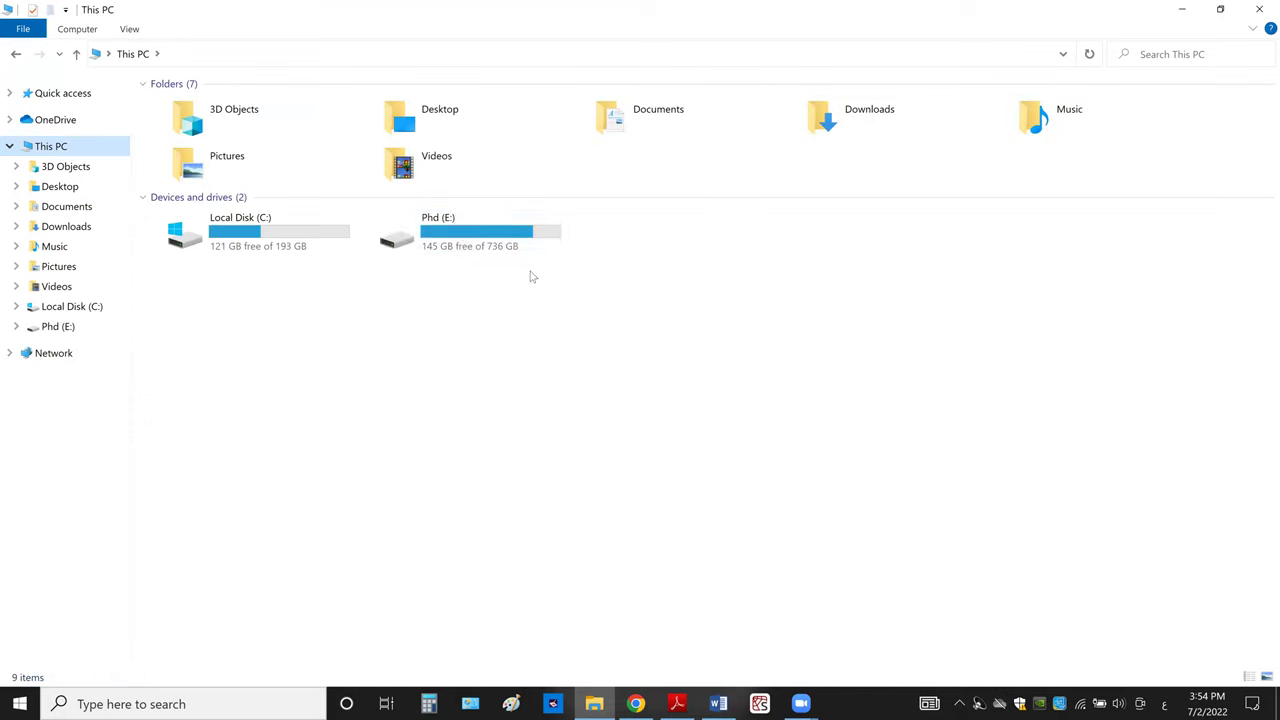
pyautogui.click(463, 235)
pyautogui.doubleClick(463, 235)
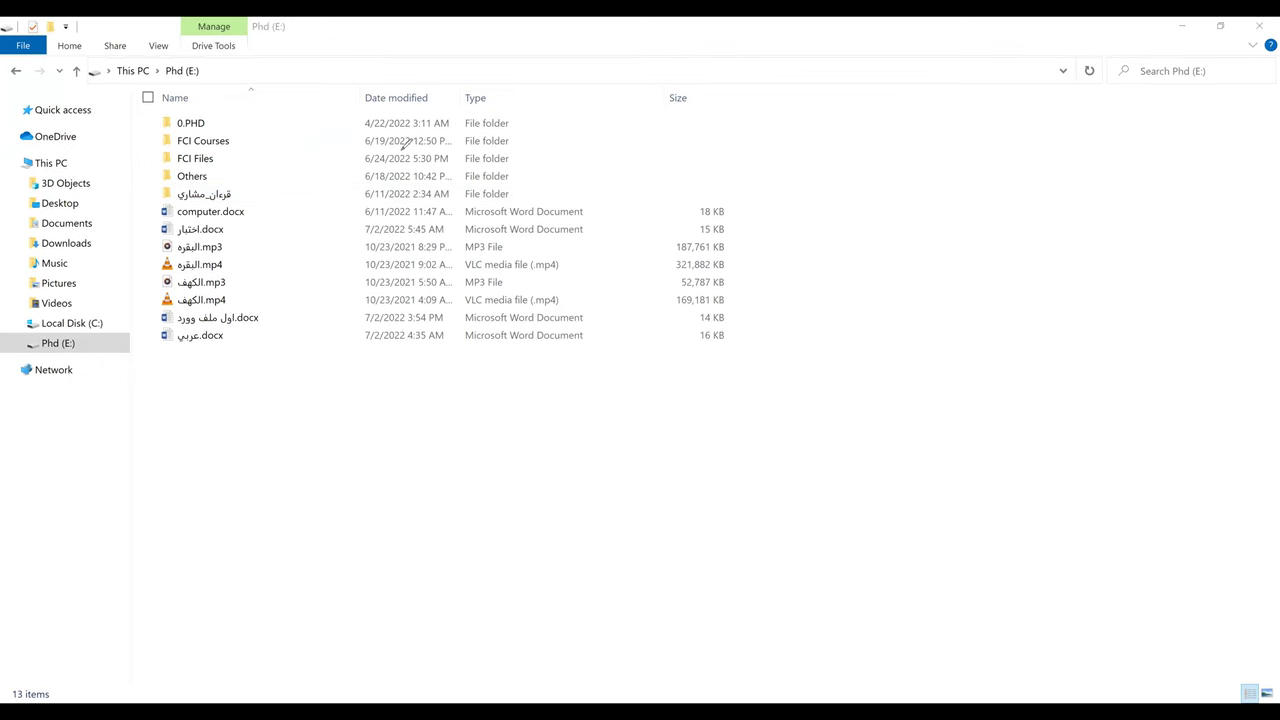
pyautogui.click(212, 320)
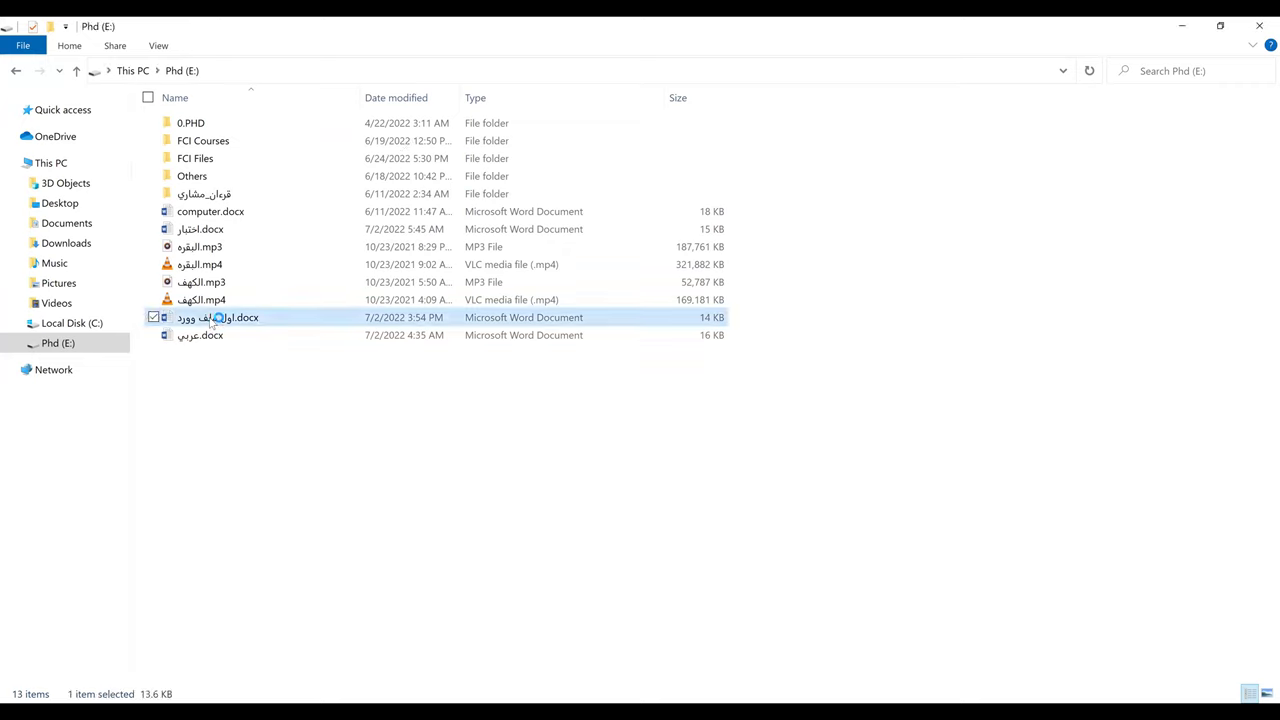